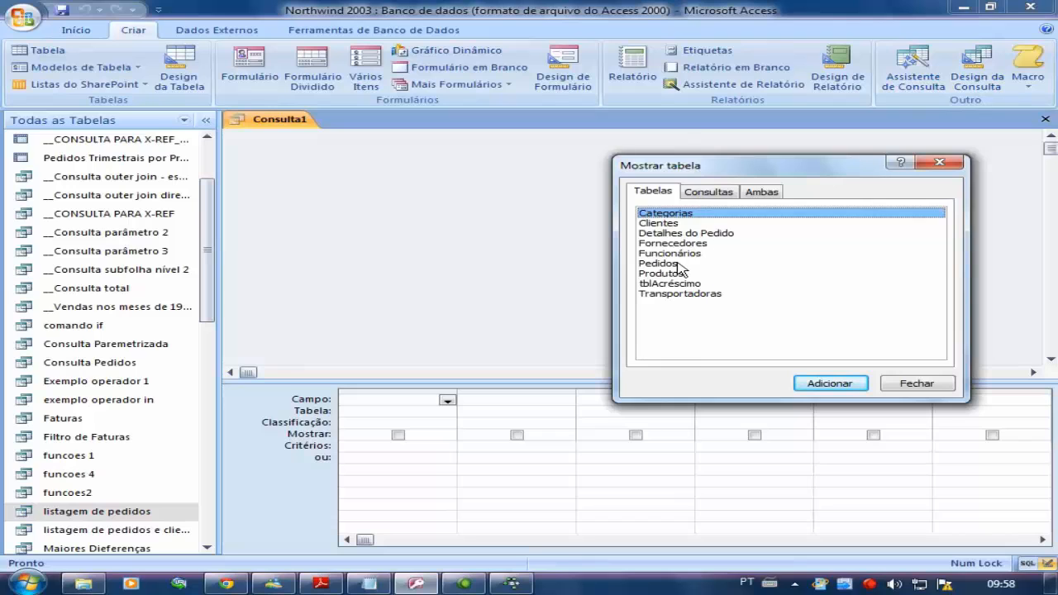
Add the Pedidos table to the new query and include its PaísDeDestino field in the design grid.
{"action": "double_click", "coordinate": [675, 263]}
{"action": "left_click", "coordinate": [916, 383]}
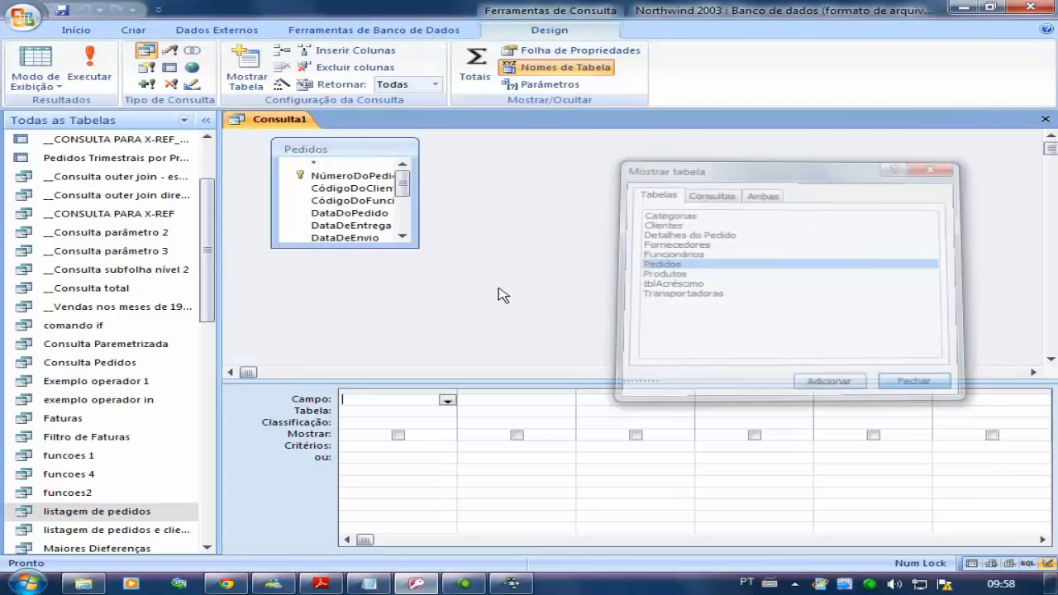
{"action": "left_click", "coordinate": [403, 214]}
{"action": "left_click_drag", "start_coordinate": [402, 214], "coordinate": [403, 223]}
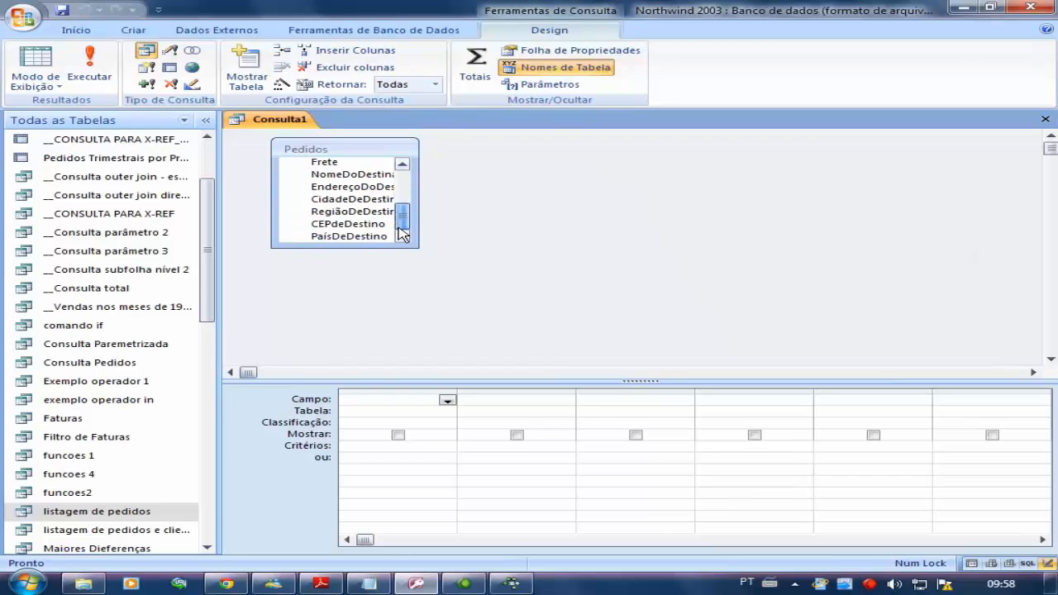
{"action": "left_click", "coordinate": [363, 238]}
{"action": "double_click", "coordinate": [369, 240]}
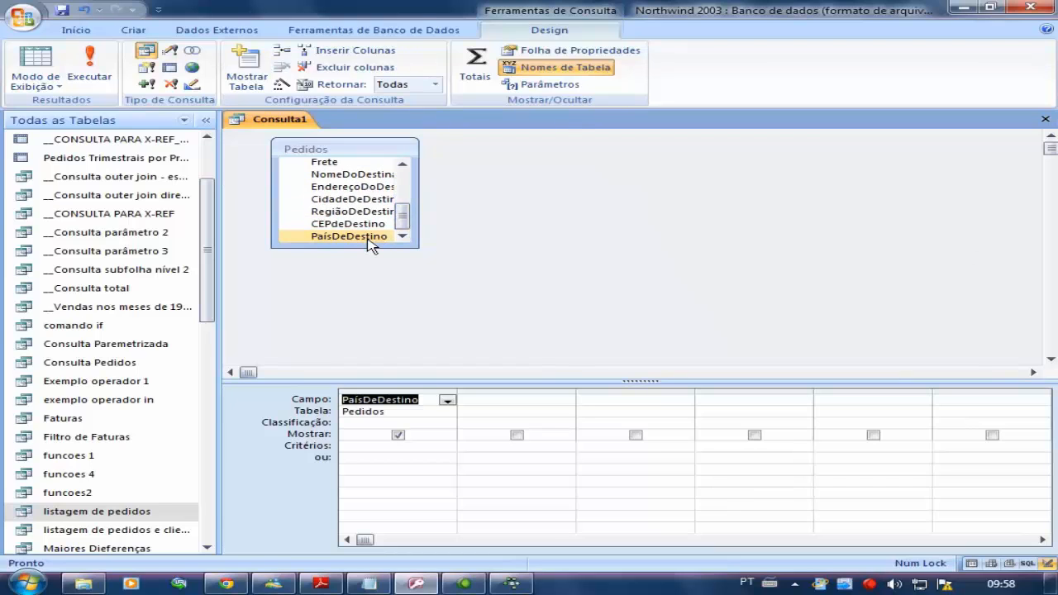
Add the DataDoPedido and NúmeroDoPedido fields from the Pedidos table to the query grid.
{"action": "left_click_drag", "start_coordinate": [402, 214], "coordinate": [404, 175]}
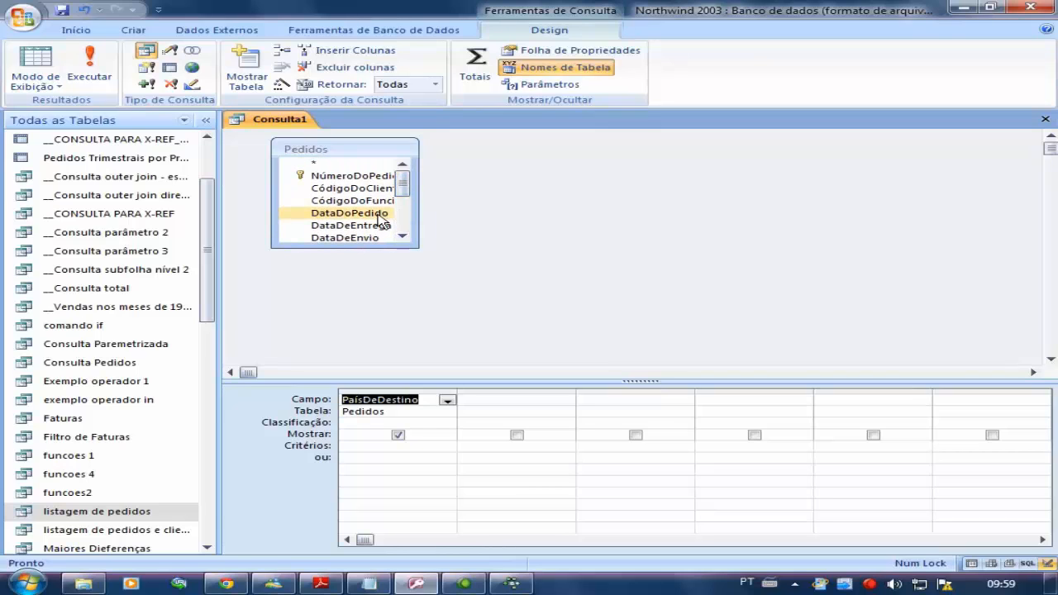
{"action": "left_click", "coordinate": [378, 214]}
{"action": "double_click", "coordinate": [378, 214]}
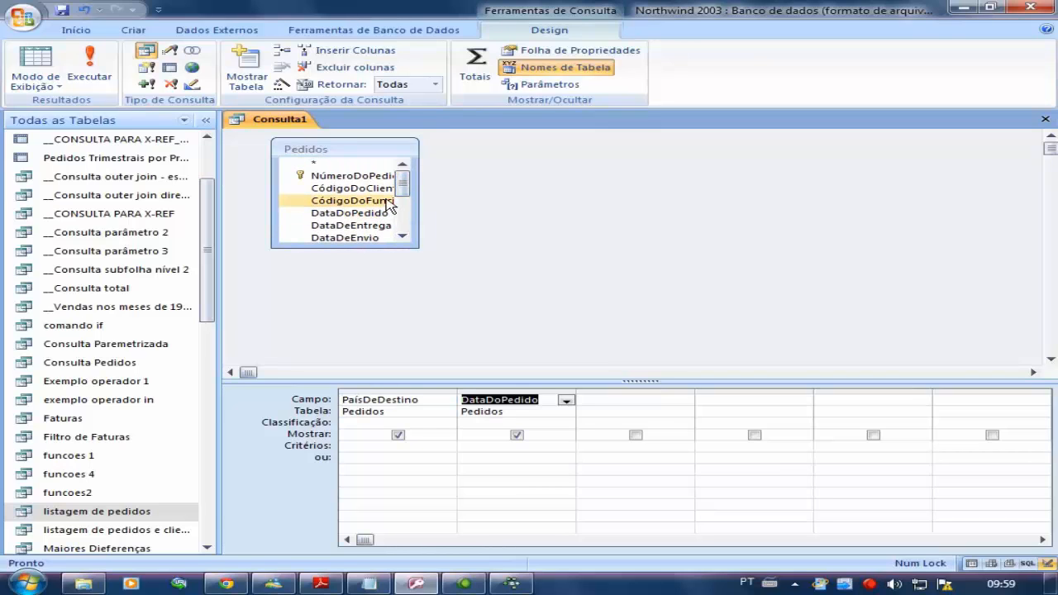
{"action": "double_click", "coordinate": [339, 176]}
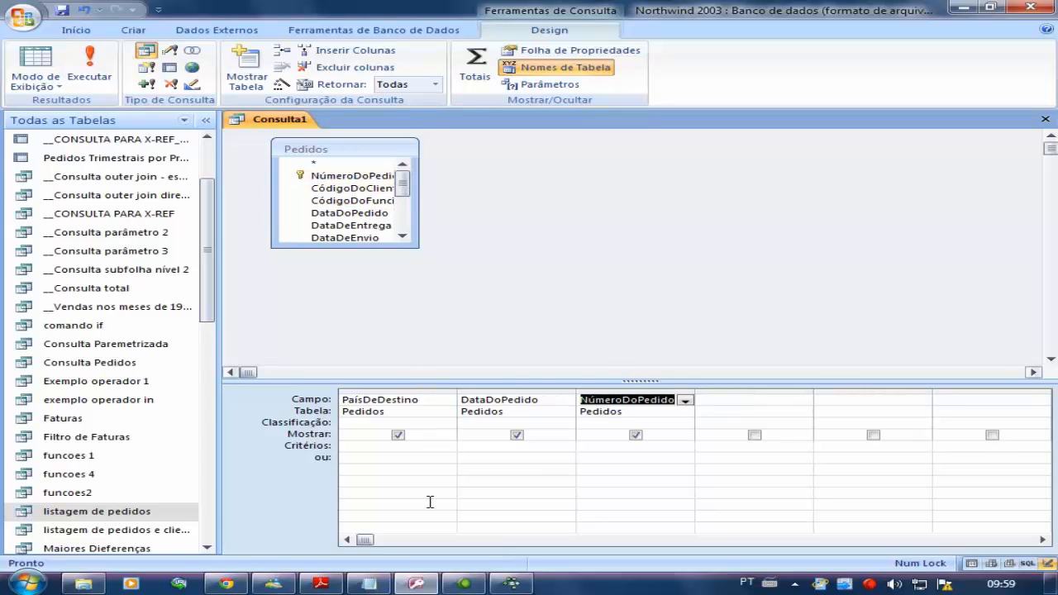
Show the query's results and widen the Data do Pedido and Número do Pedido columns.
{"action": "left_click", "coordinate": [45, 60]}
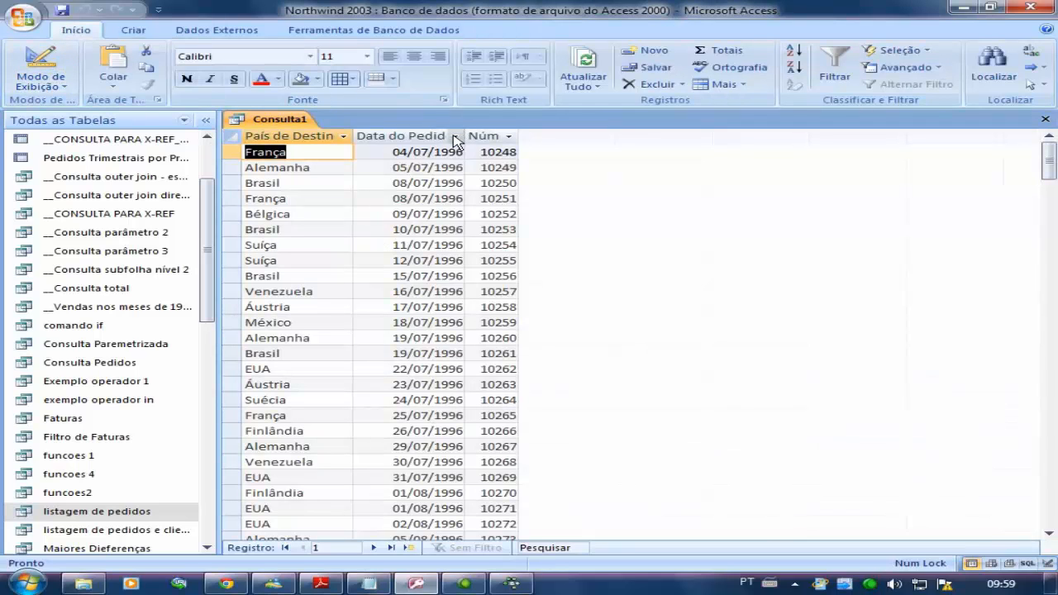
{"action": "left_click_drag", "start_coordinate": [467, 136], "coordinate": [645, 136]}
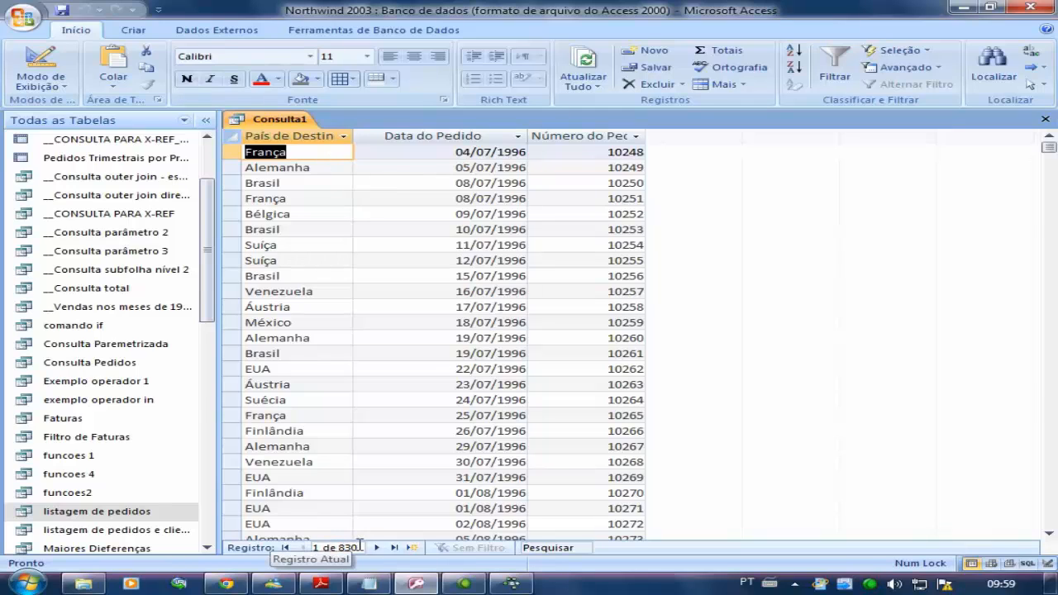
Set the PaísDeDestino field's sort order to Crescente in the query design and run the query.
{"action": "left_click", "coordinate": [37, 62]}
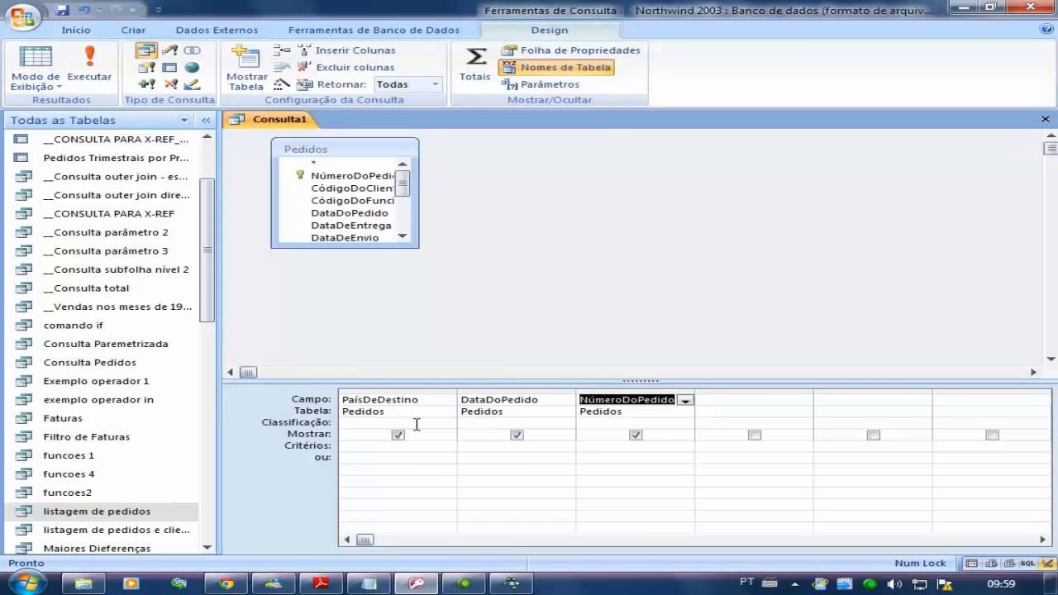
{"action": "left_click", "coordinate": [416, 424]}
{"action": "left_click", "coordinate": [447, 423]}
{"action": "left_click", "coordinate": [426, 436]}
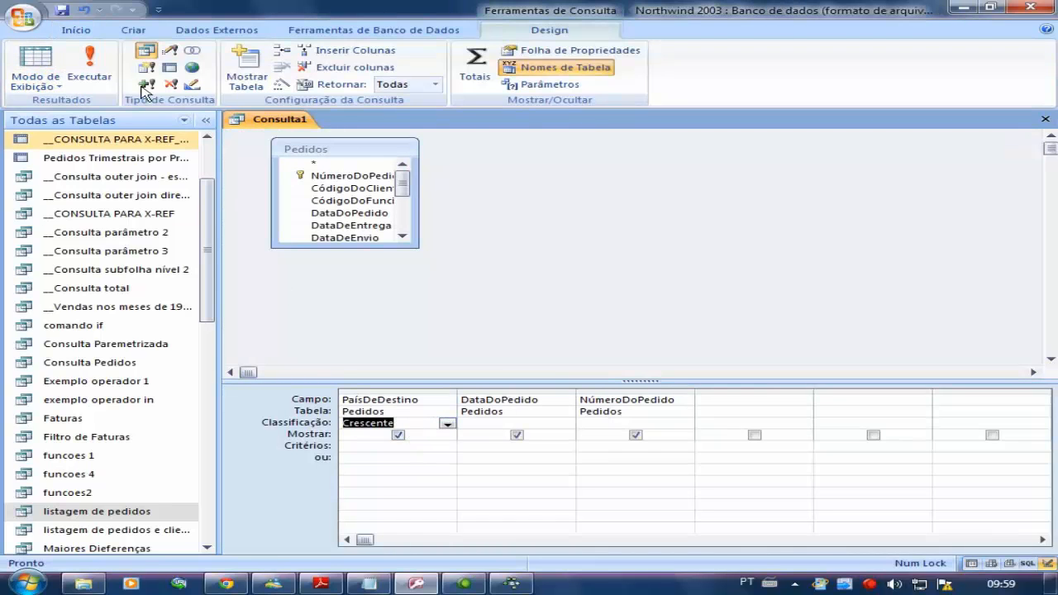
{"action": "left_click", "coordinate": [89, 66]}
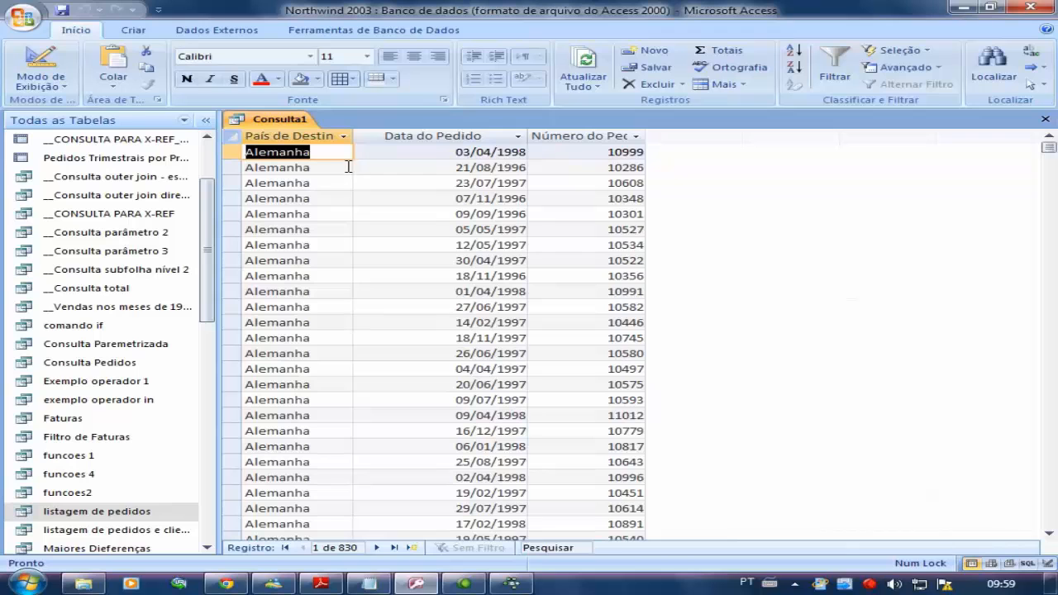
Examine the sorted results, checking how orders group by destination country and which years the order dates cover.
{"action": "scroll", "coordinate": [347, 260], "scroll_direction": "down", "scroll_amount": 20}
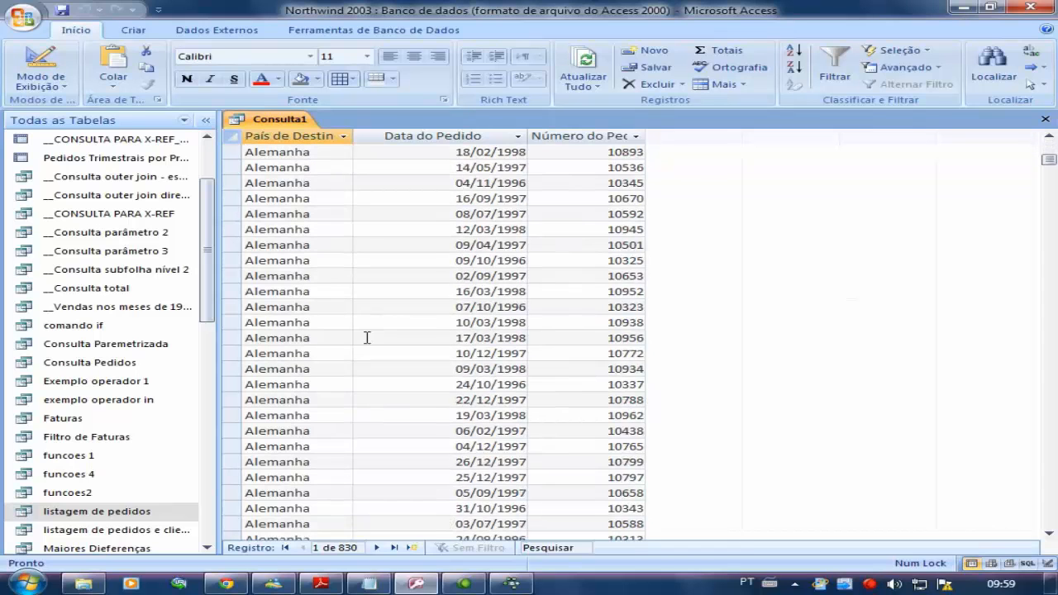
{"action": "scroll", "coordinate": [348, 361], "scroll_direction": "down", "scroll_amount": 7}
{"action": "scroll", "coordinate": [348, 376], "scroll_direction": "up", "scroll_amount": 3}
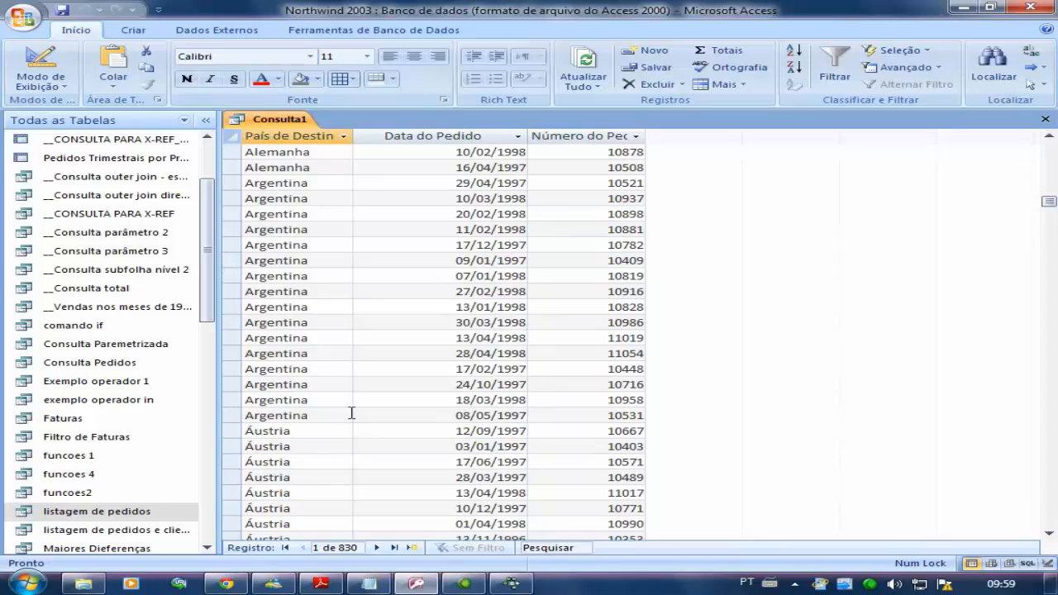
{"action": "scroll", "coordinate": [352, 413], "scroll_direction": "up", "scroll_amount": 20}
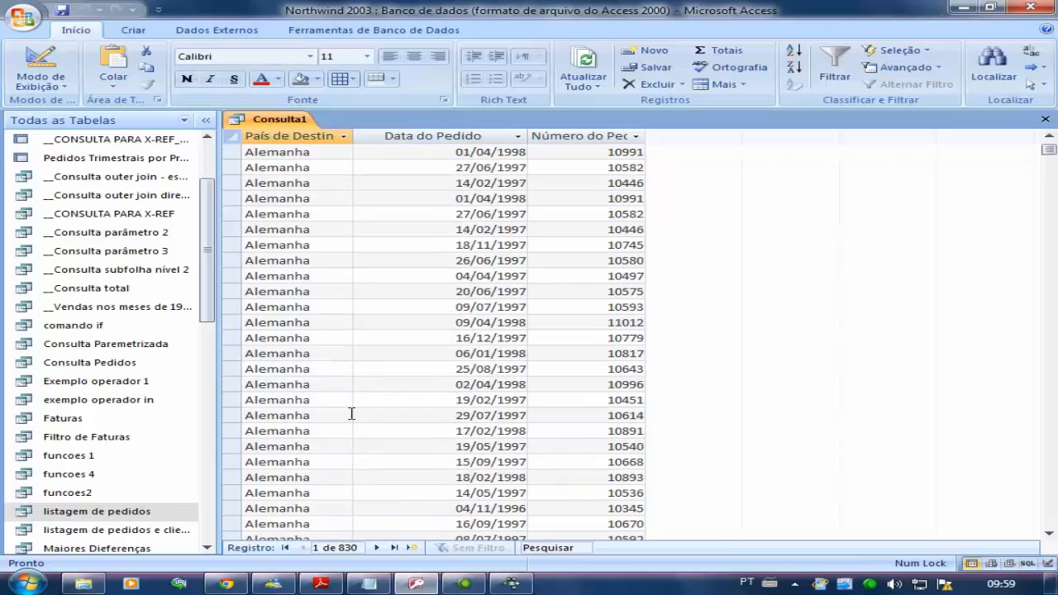
{"action": "scroll", "coordinate": [352, 412], "scroll_direction": "up", "scroll_amount": 3}
{"action": "left_click", "coordinate": [450, 151]}
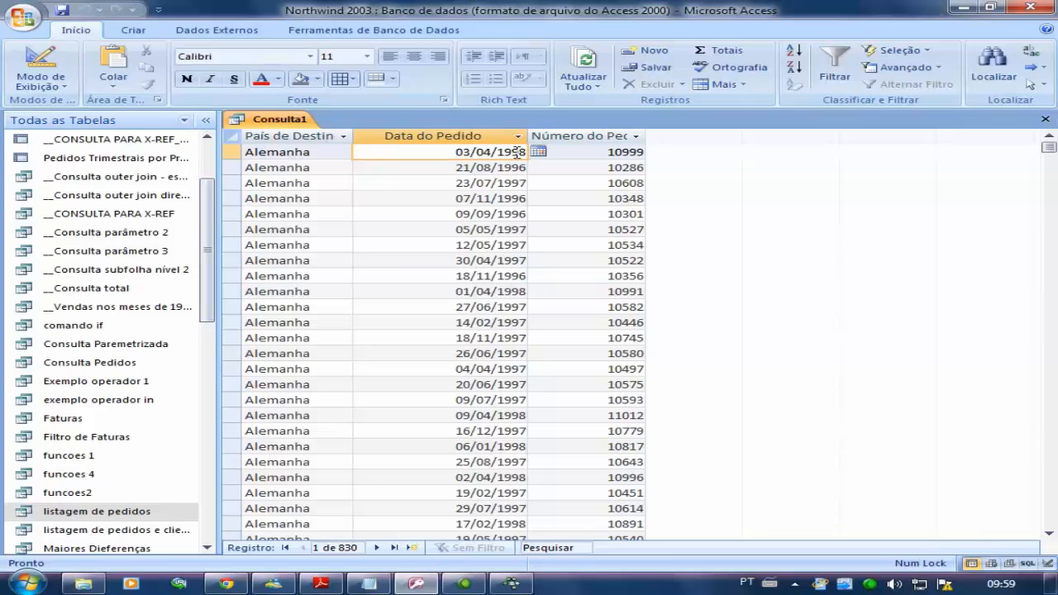
{"action": "left_click", "coordinate": [523, 167]}
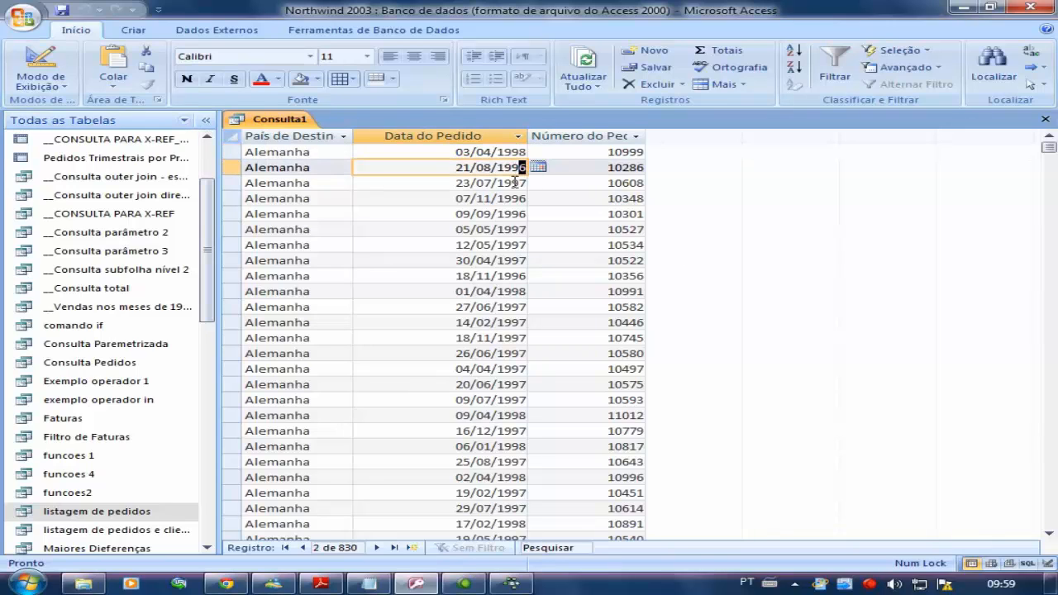
{"action": "left_click_drag", "start_coordinate": [514, 182], "coordinate": [539, 183]}
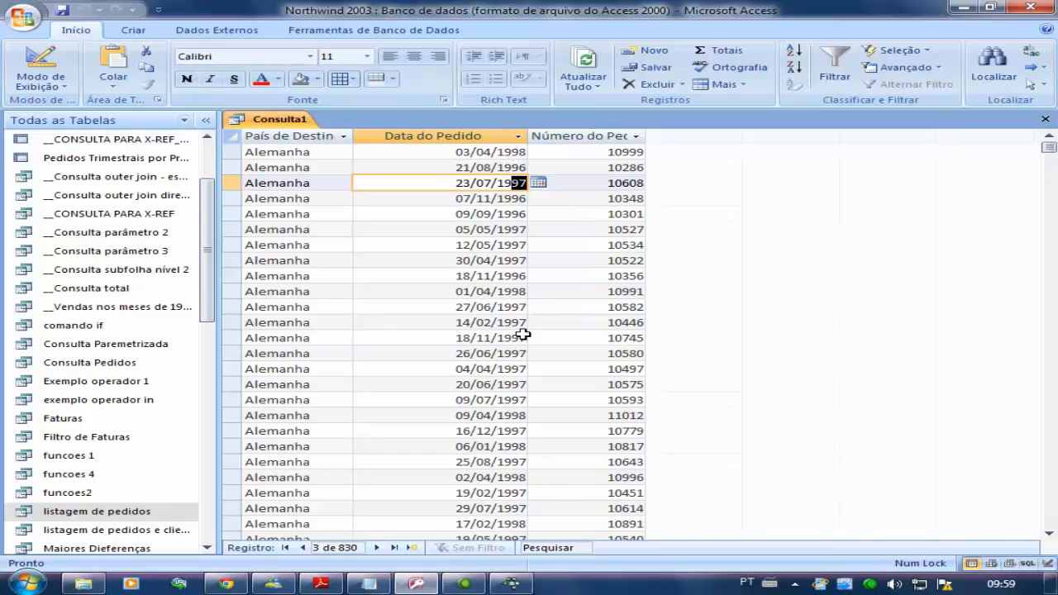
{"action": "scroll", "coordinate": [496, 357], "scroll_direction": "down", "scroll_amount": 4}
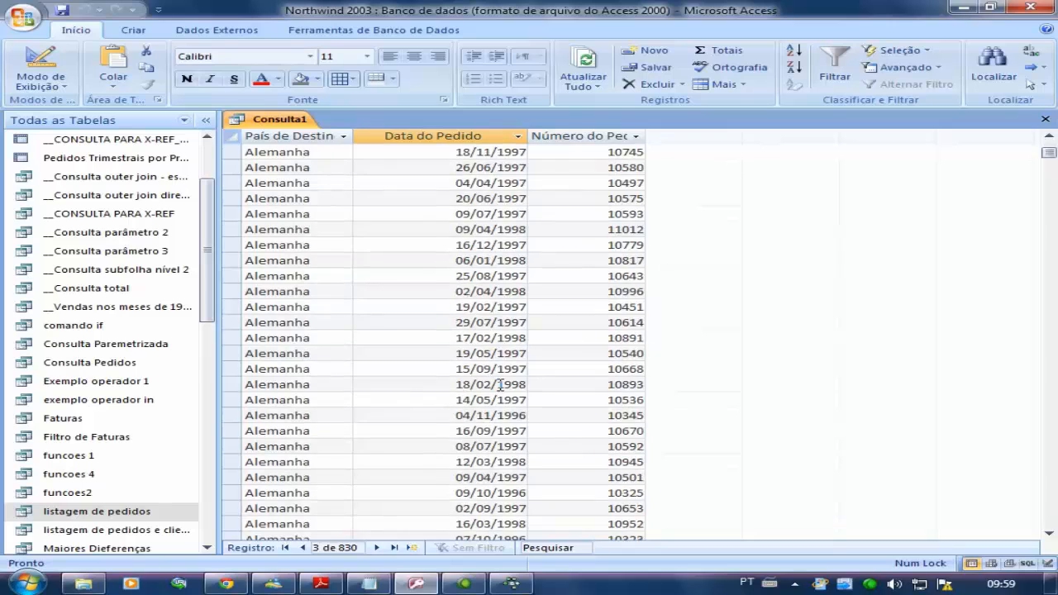
{"action": "scroll", "coordinate": [484, 354], "scroll_direction": "up", "scroll_amount": 4}
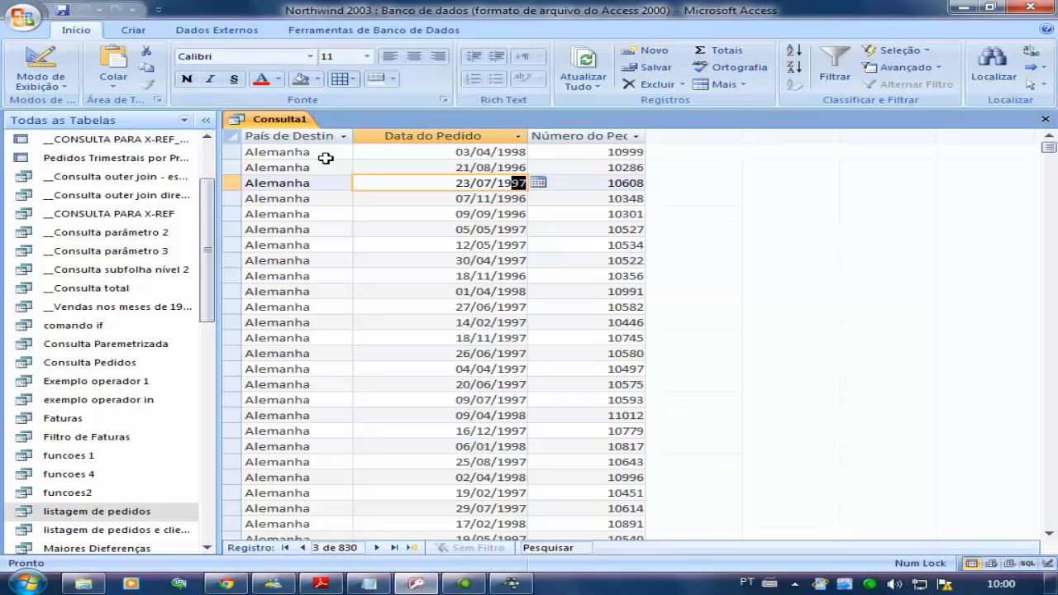
{"action": "left_click", "coordinate": [283, 151]}
{"action": "scroll", "coordinate": [273, 368], "scroll_direction": "down", "scroll_amount": 7}
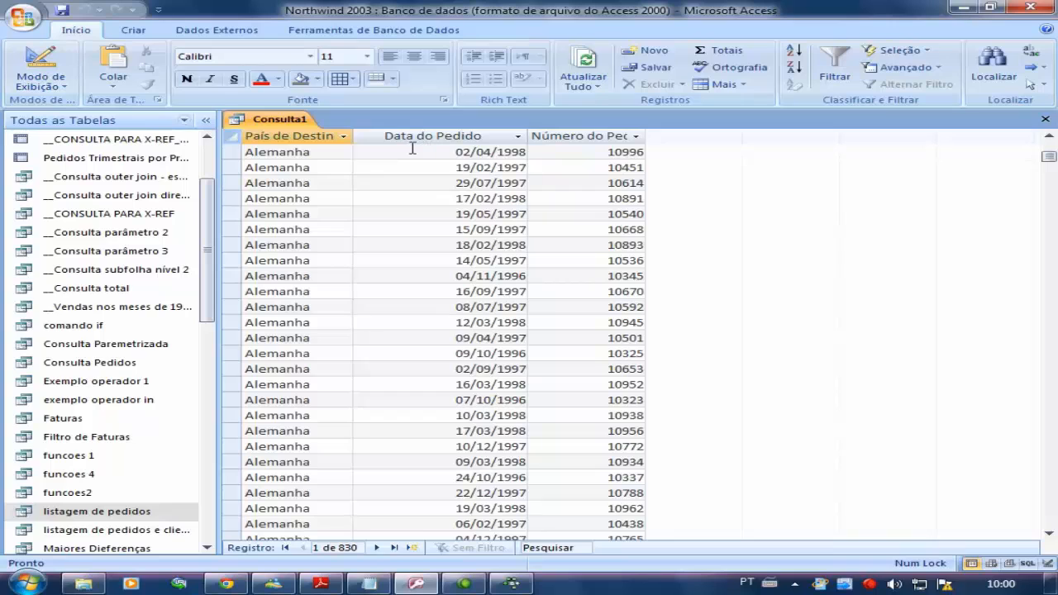
Return to the query design, then move and enlarge the Pedidos field list to show more of its fields.
{"action": "left_click", "coordinate": [37, 62]}
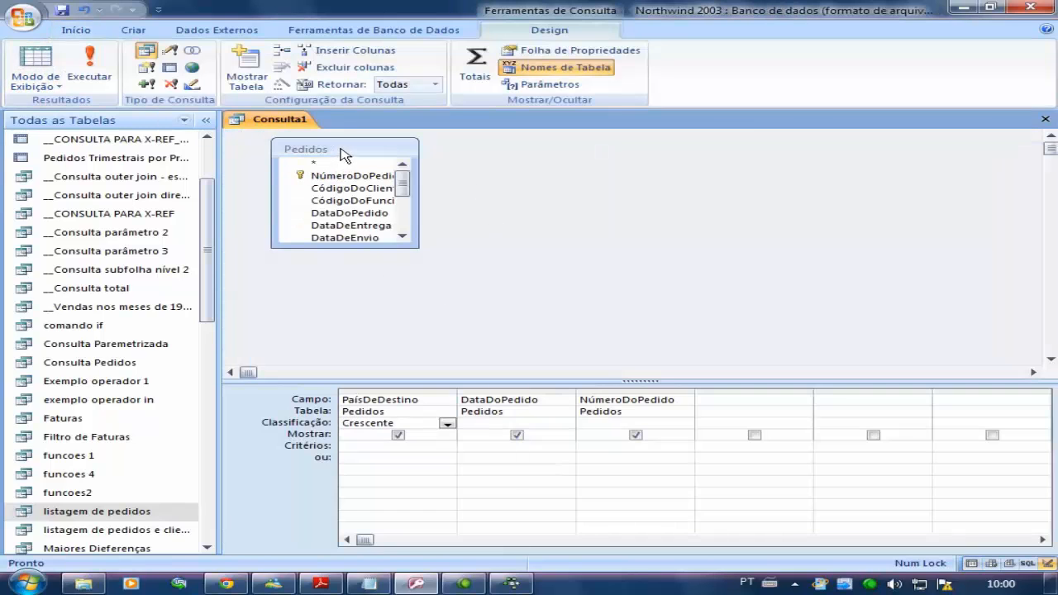
{"action": "left_click_drag", "start_coordinate": [340, 154], "coordinate": [308, 154]}
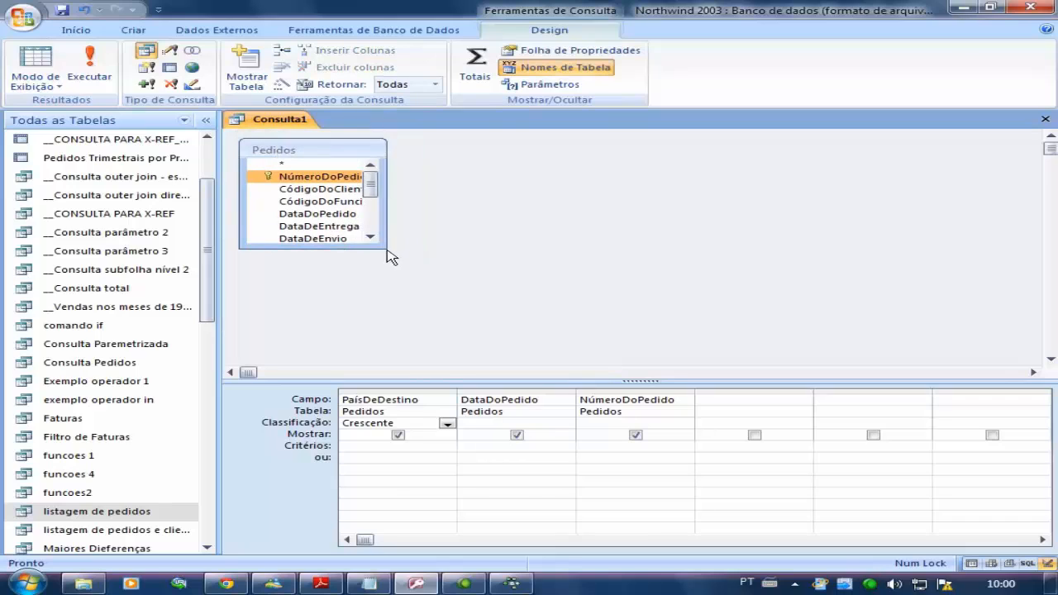
{"action": "left_click_drag", "start_coordinate": [386, 247], "coordinate": [442, 341]}
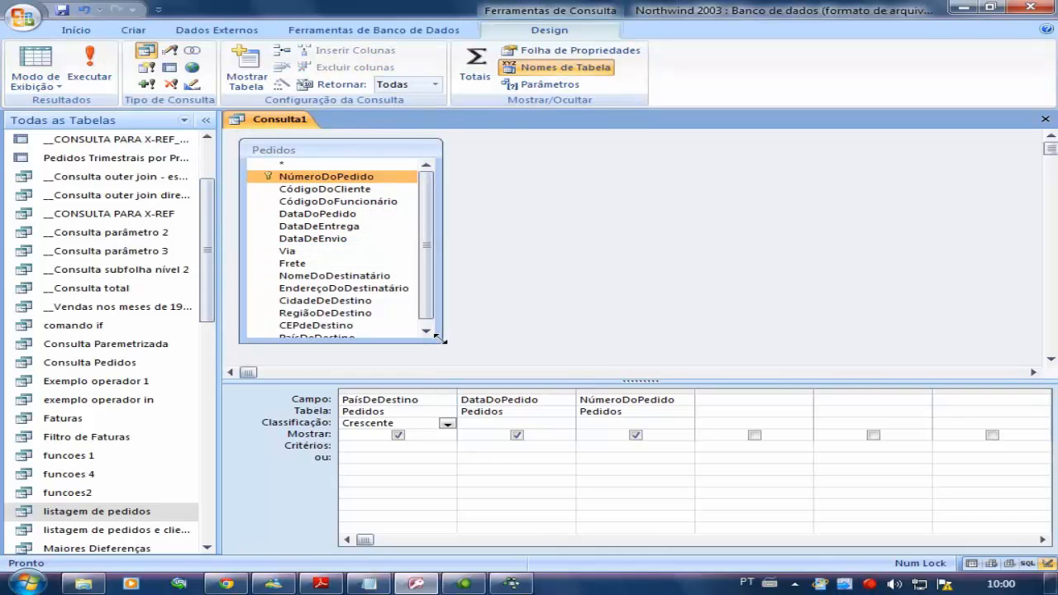
Turn the DataDoPedido column into the calculated field Ano: Ano([DataDoPedido]).
{"action": "left_click", "coordinate": [463, 401]}
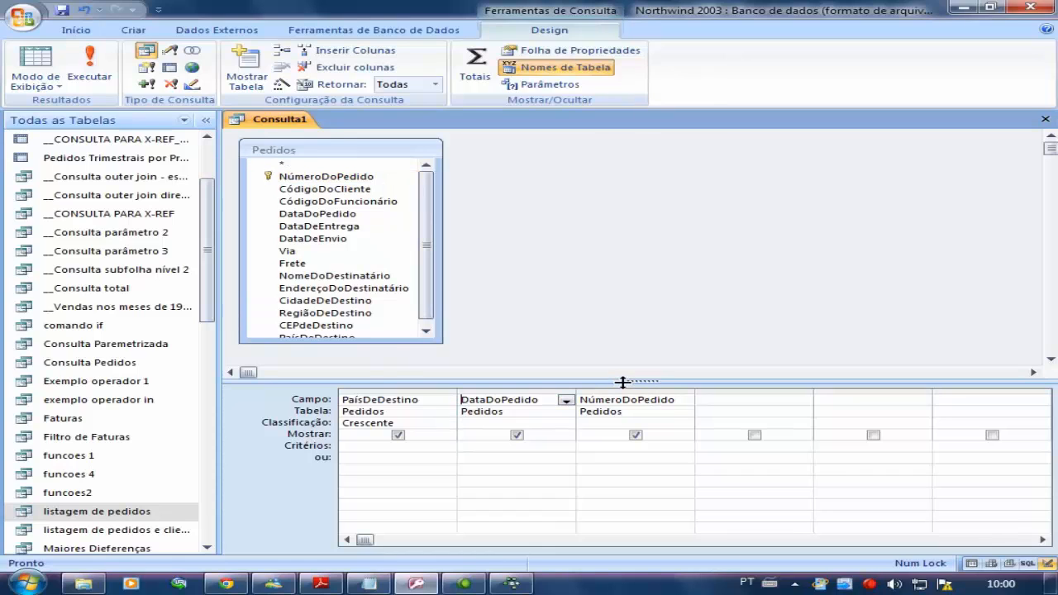
{"action": "type", "text": "Ano"}
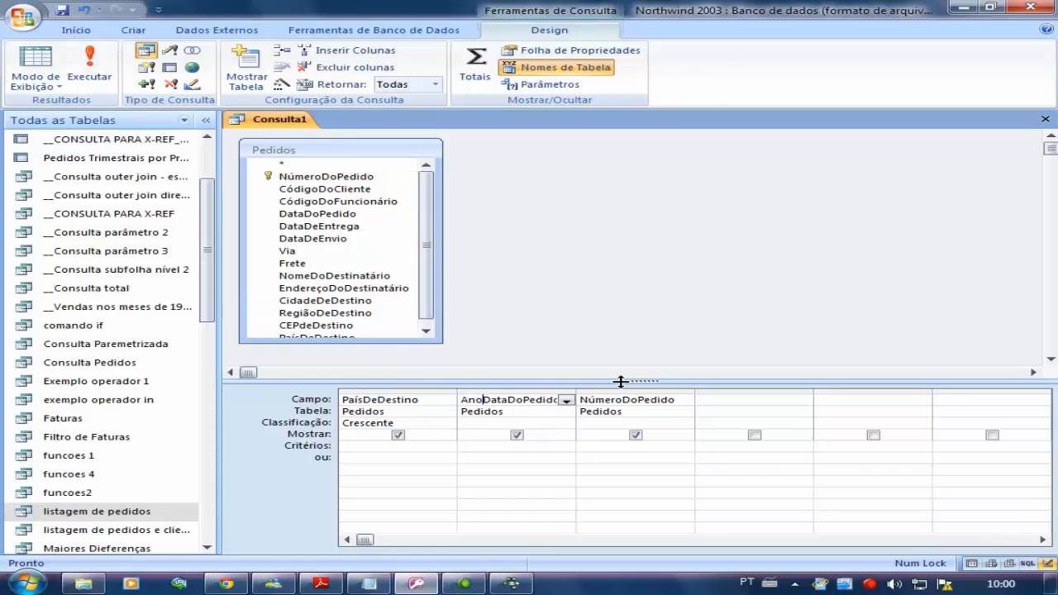
{"action": "type", "text": ":ano"}
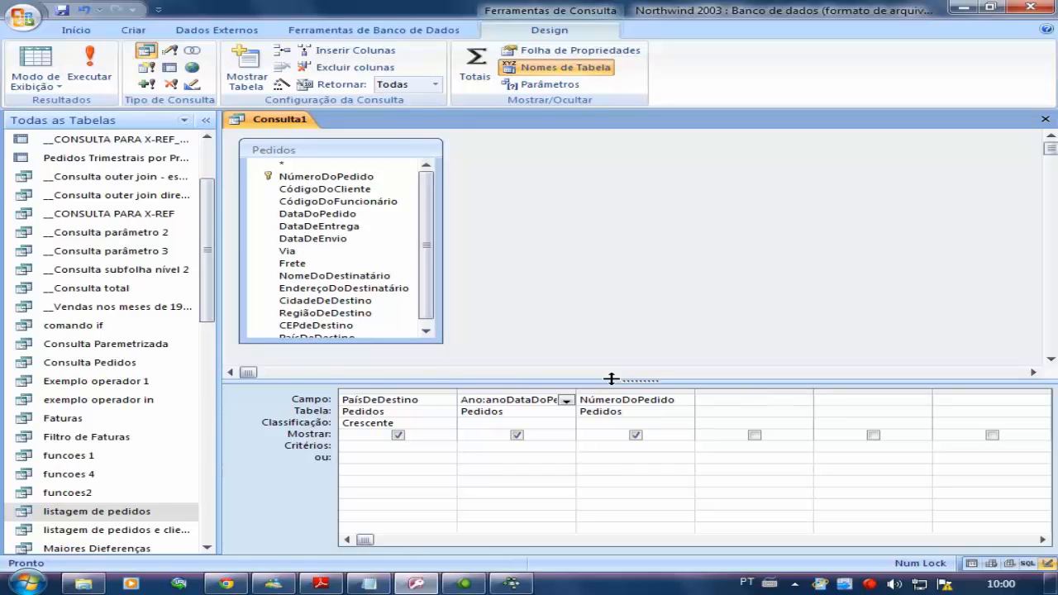
{"action": "type", "text": "(("}
{"action": "key", "text": "Right"}
{"action": "key", "text": "Right"}
{"action": "key", "text": "Right"}
{"action": "key", "text": "Right"}
{"action": "key", "text": "Right"}
{"action": "key", "text": "Right"}
{"action": "key", "text": "Right"}
{"action": "key", "text": "Right"}
{"action": "key", "text": "Right"}
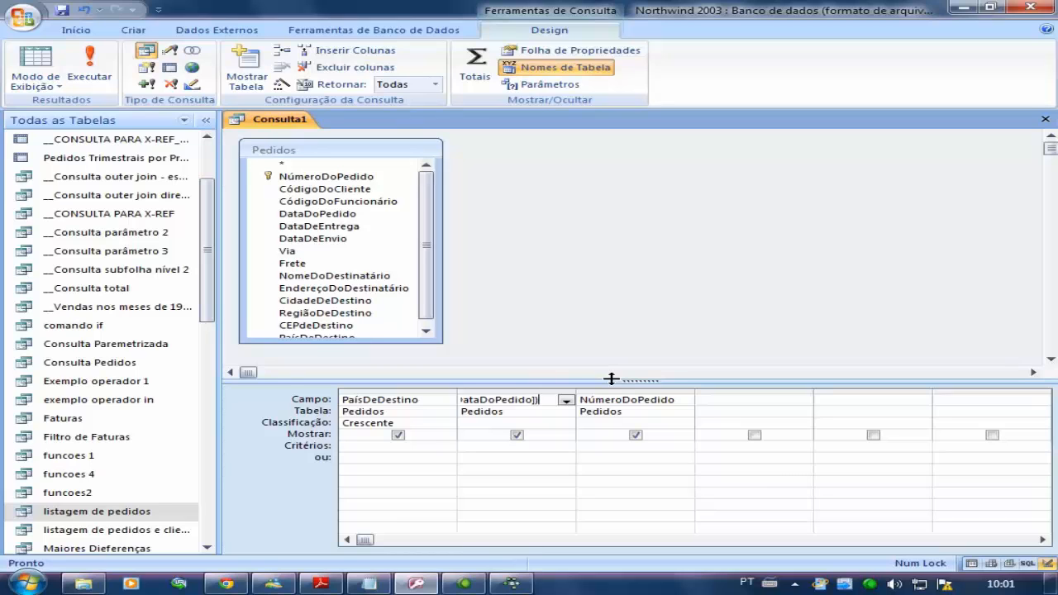
Show the query's results and check the Ano values of the first records, then select the first record.
{"action": "left_click", "coordinate": [35, 60]}
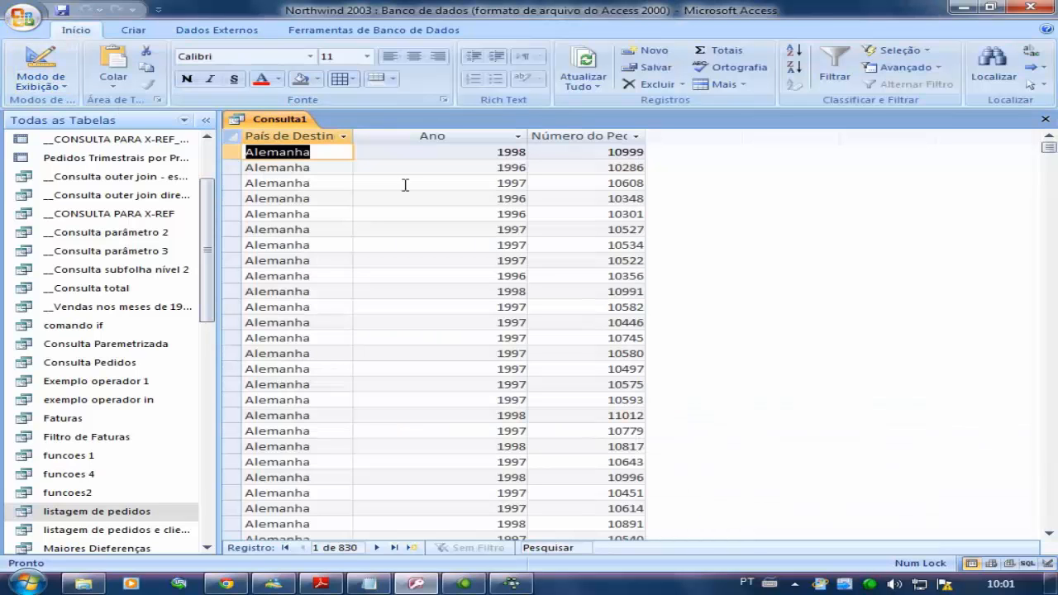
{"action": "key", "text": "Tab"}
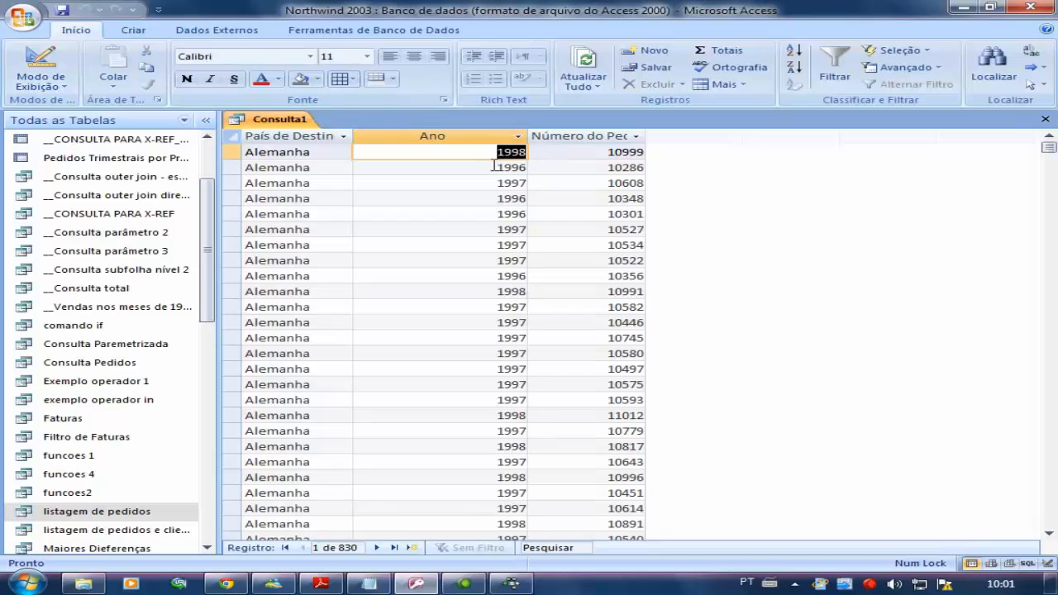
{"action": "key", "text": "Down"}
{"action": "key", "text": "Down"}
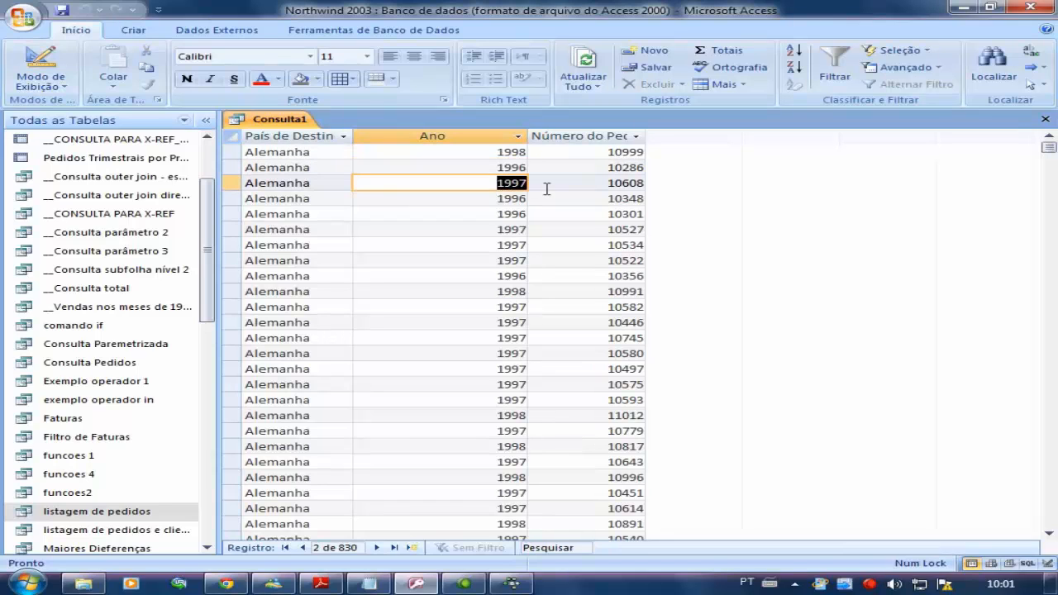
{"action": "key", "text": "Up"}
{"action": "key", "text": "Up"}
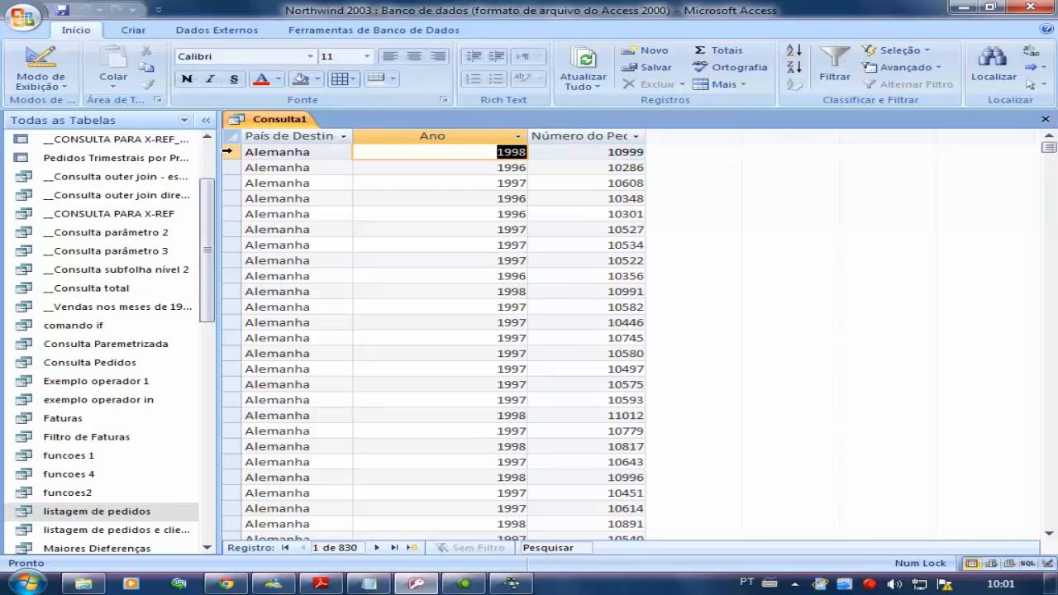
{"action": "mouse_move", "coordinate": [228, 151]}
{"action": "left_mouse_down"}
{"action": "mouse_move", "coordinate": [217, 413]}
{"action": "mouse_move", "coordinate": [219, 158]}
{"action": "left_mouse_up"}
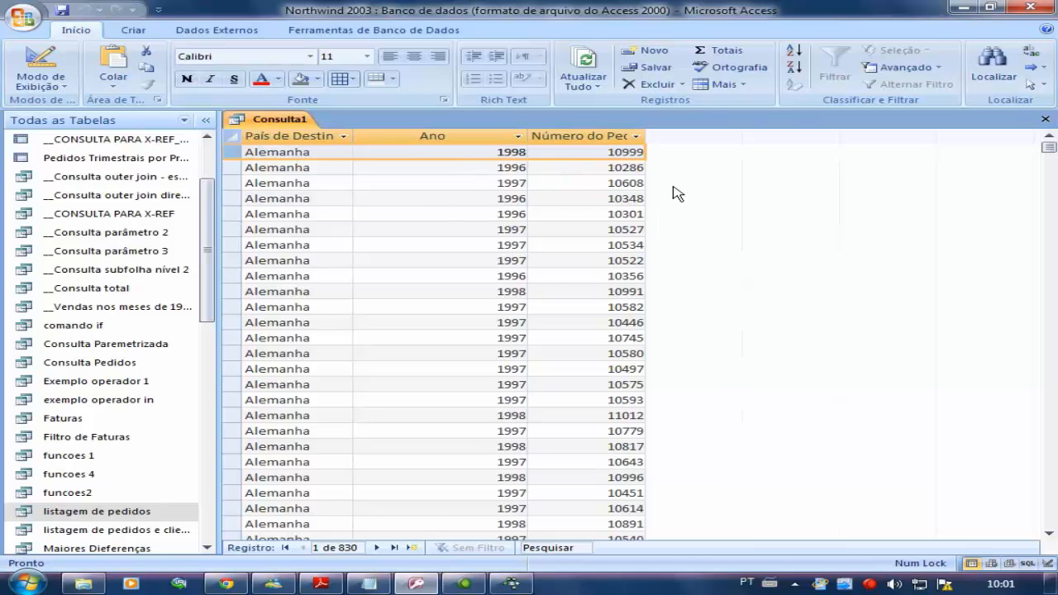
Switch the query back to Design view and look at the available query types.
{"action": "left_click", "coordinate": [42, 66]}
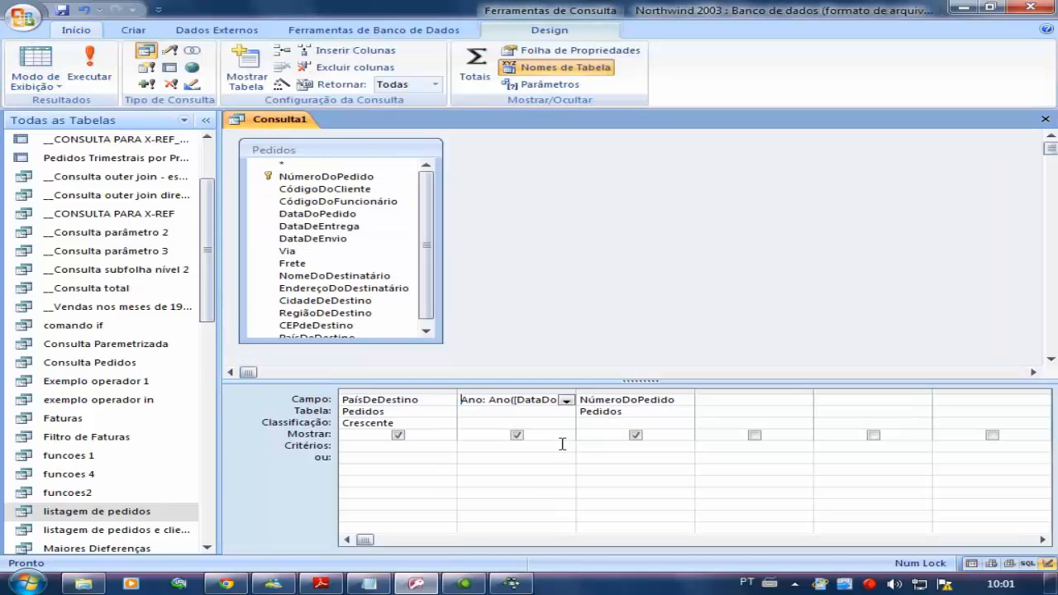
{"action": "left_click", "coordinate": [543, 423]}
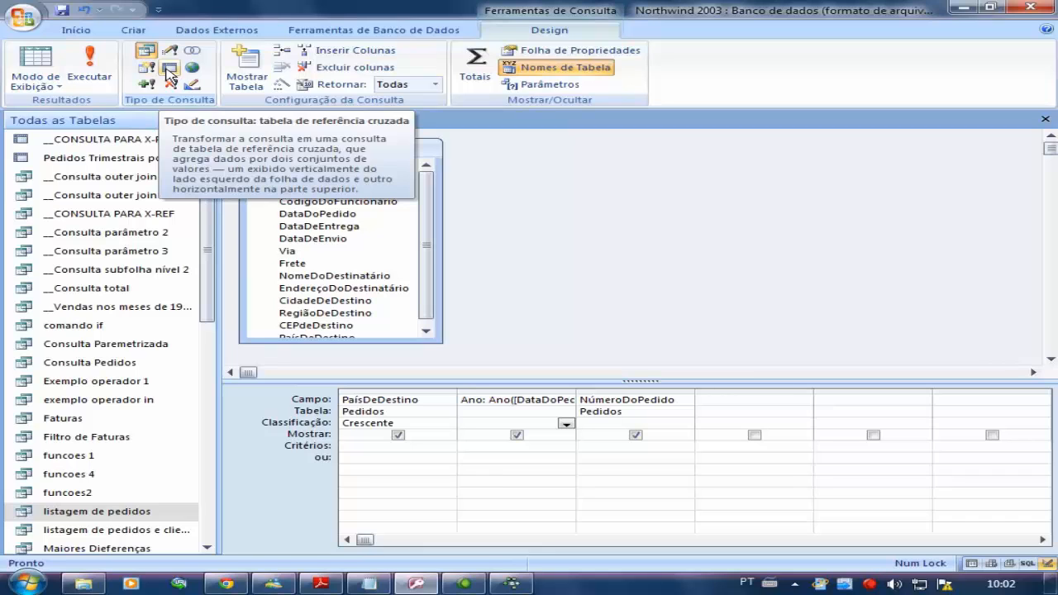
{"action": "right_click", "coordinate": [546, 195]}
{"action": "key", "text": "Escape"}
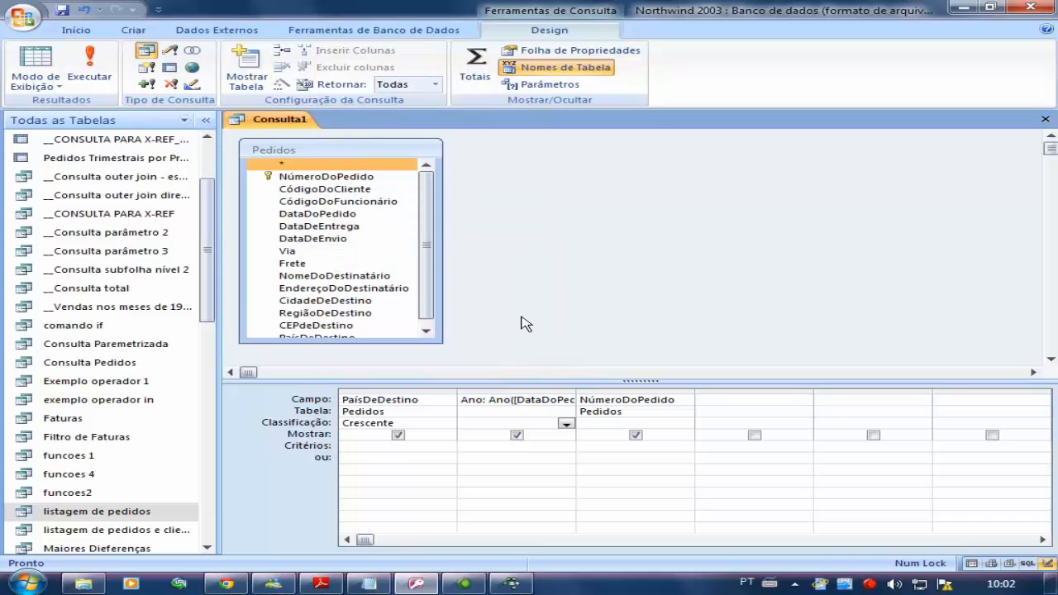
Look at the available query types and convert the select query into a crosstab query (tabela de referência cruzada).
{"action": "right_click", "coordinate": [554, 252]}
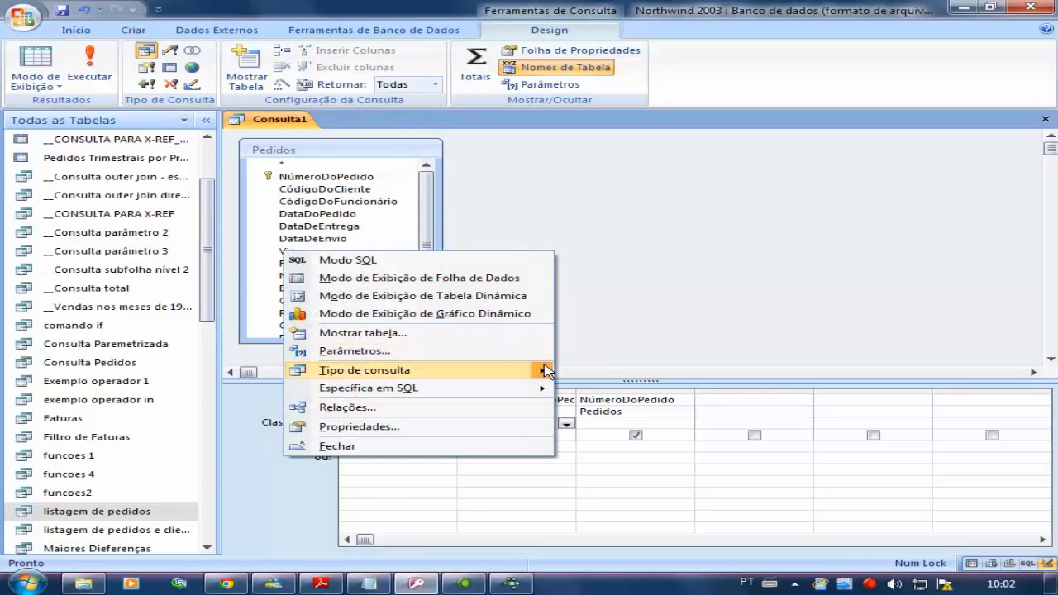
{"action": "mouse_move", "coordinate": [541, 370]}
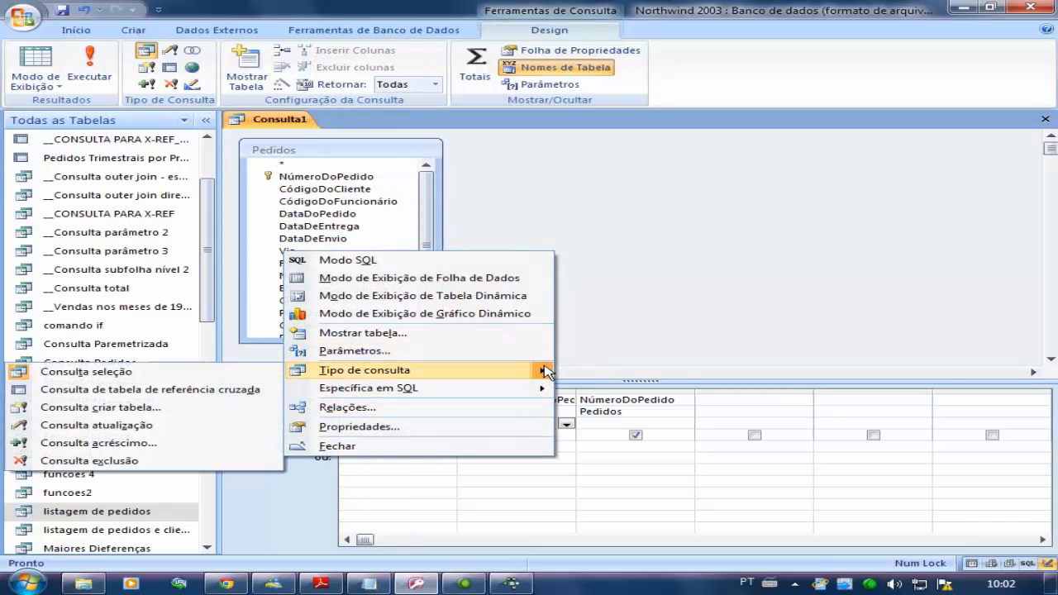
{"action": "left_click", "coordinate": [182, 372]}
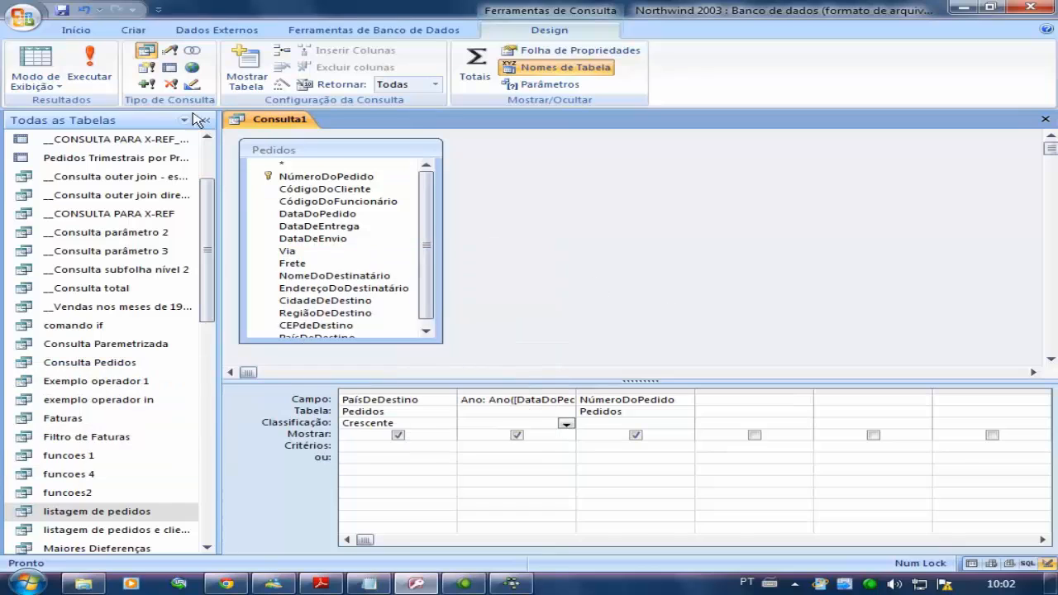
{"action": "left_click", "coordinate": [174, 70]}
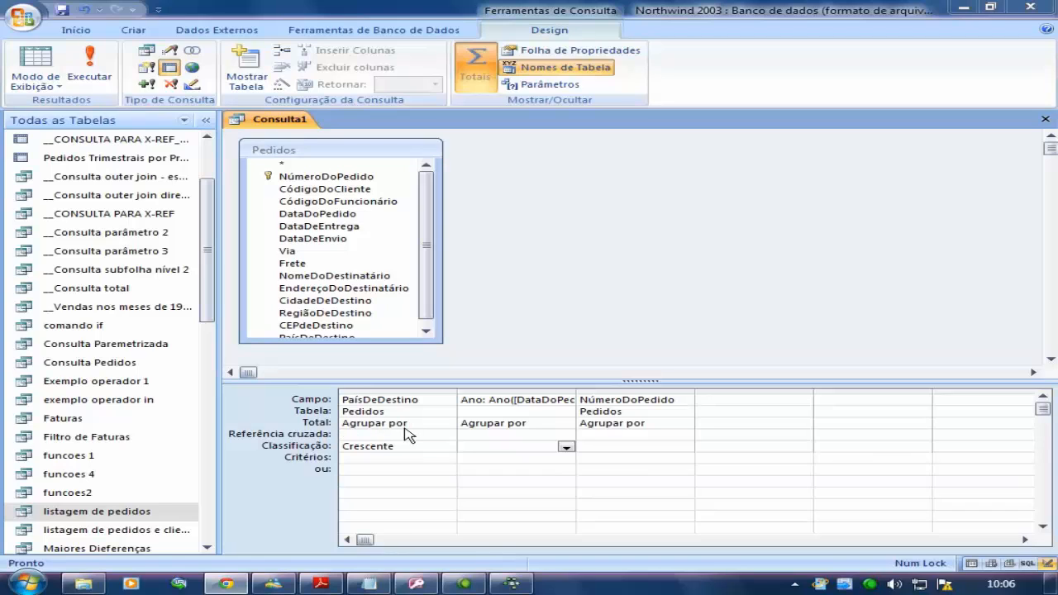
Set the crosstab role of PaísDeDestino to Linha and try to show the query's results.
{"action": "left_click", "coordinate": [444, 434]}
{"action": "left_click", "coordinate": [447, 435]}
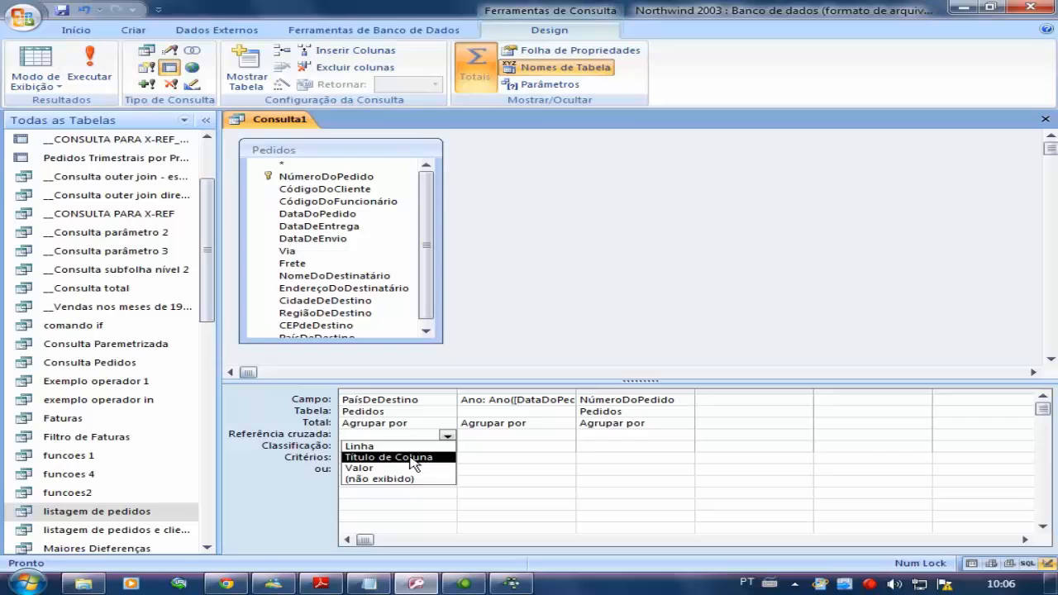
{"action": "left_click", "coordinate": [361, 447]}
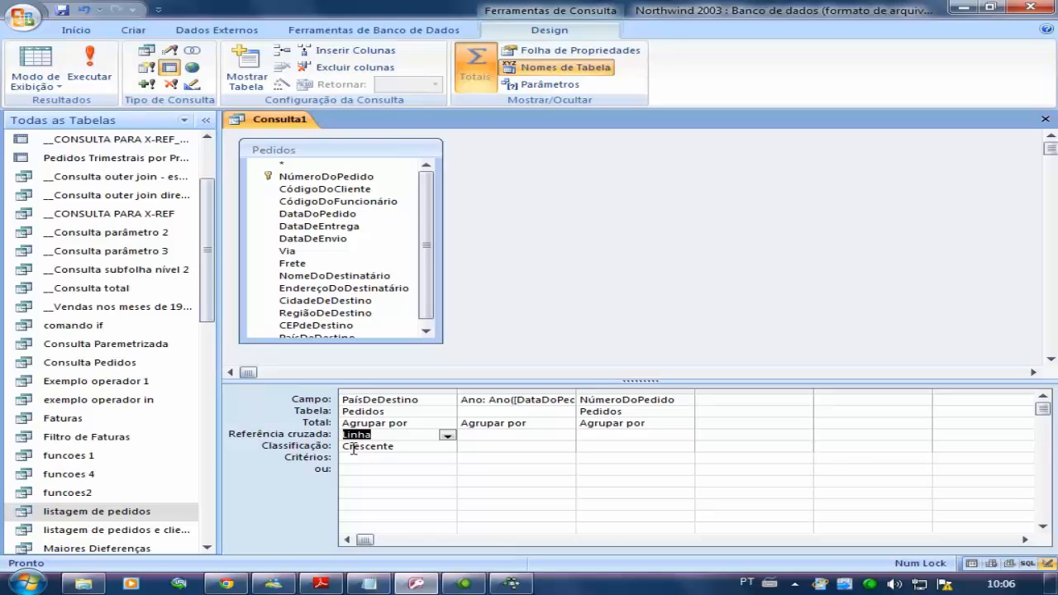
{"action": "left_click", "coordinate": [38, 64]}
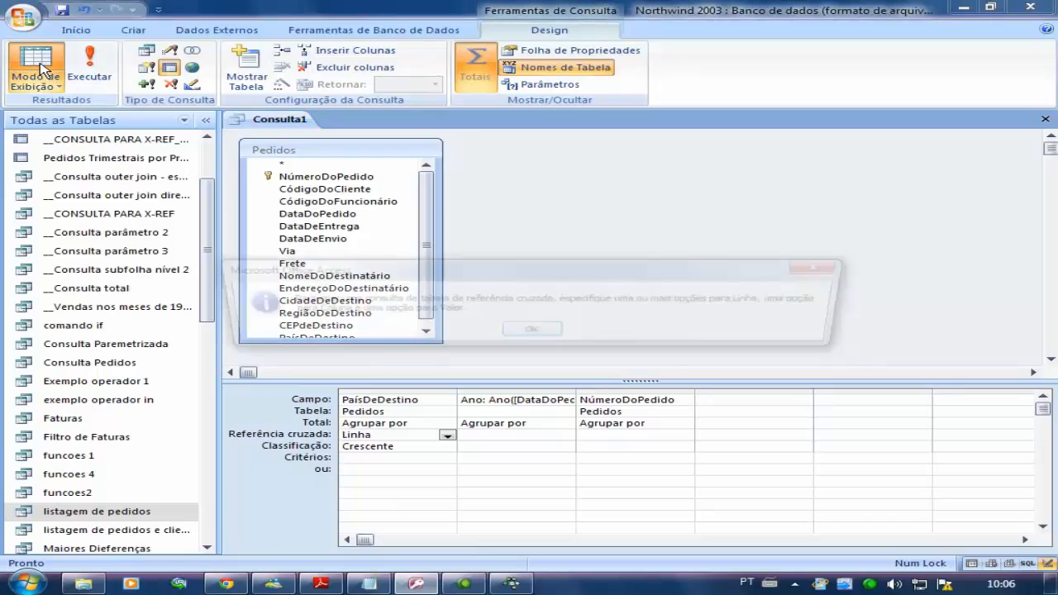
{"action": "left_click", "coordinate": [531, 332]}
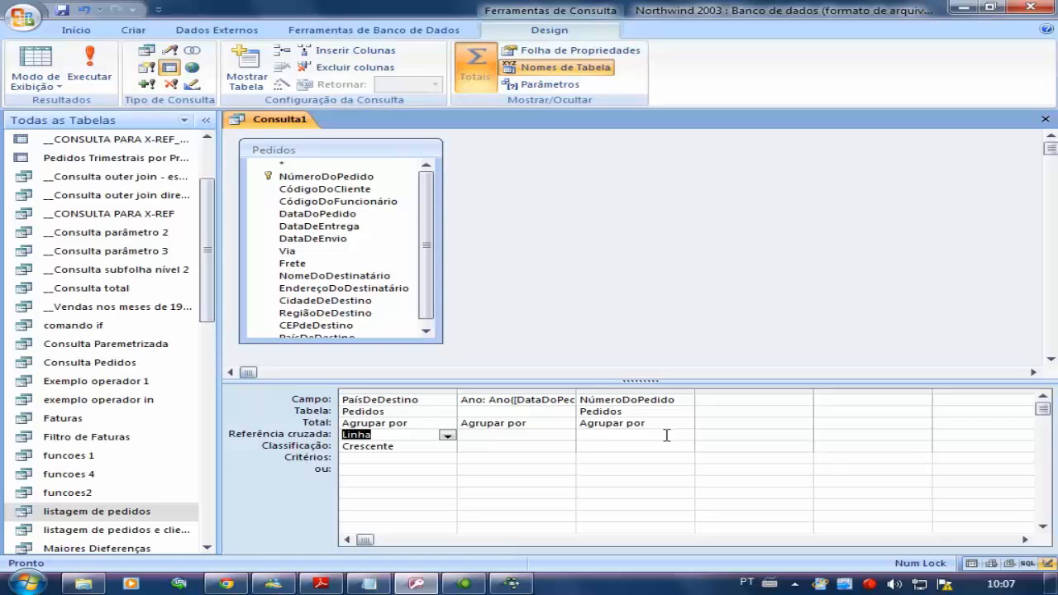
Set the crosstab role of the Ano column to Título de Coluna, keeping its Agrupar por total.
{"action": "left_click", "coordinate": [538, 423]}
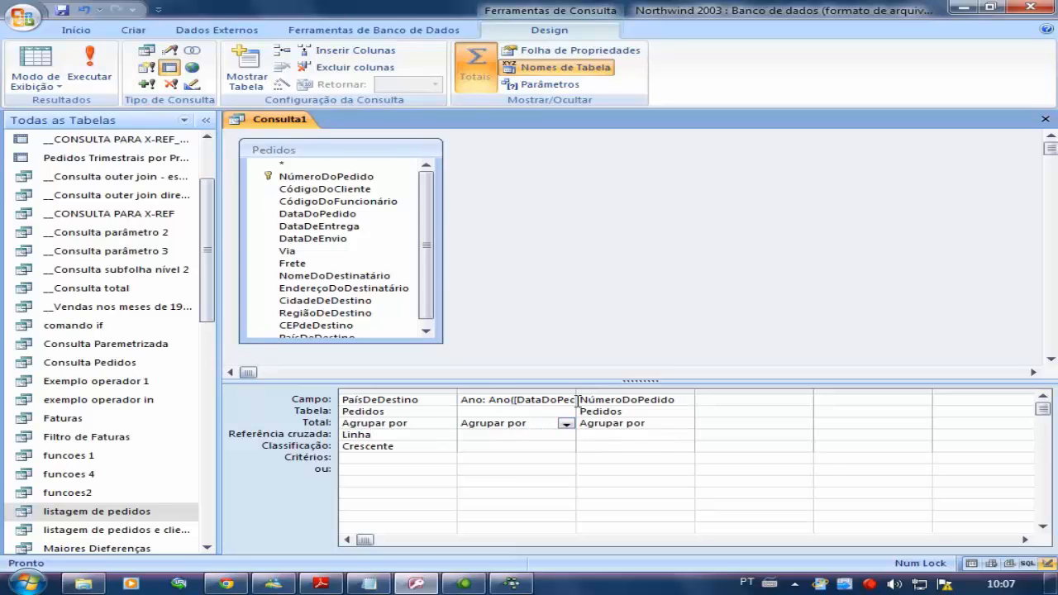
{"action": "left_click", "coordinate": [501, 436]}
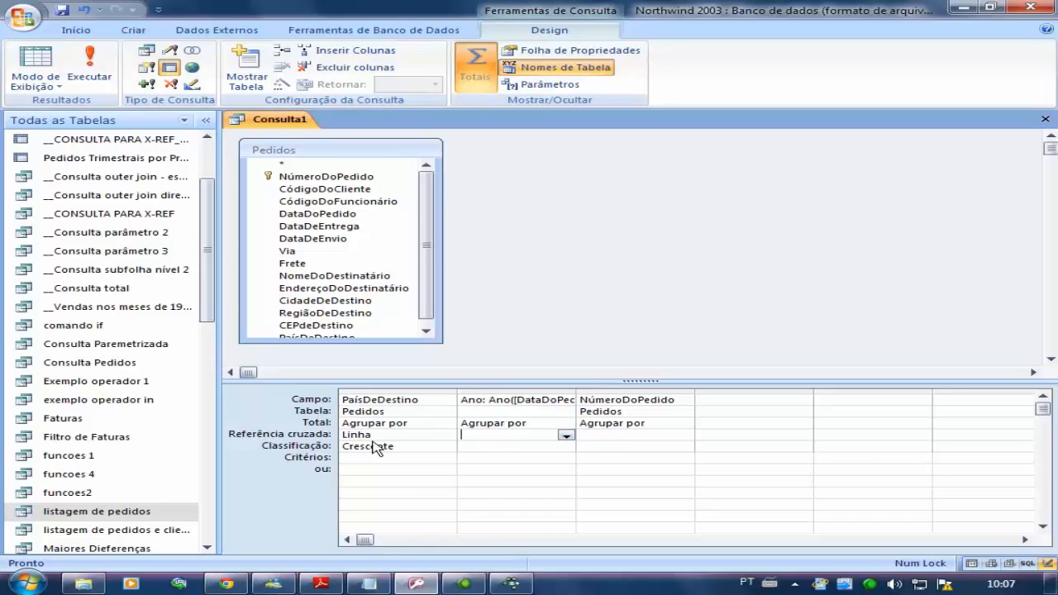
{"action": "left_click", "coordinate": [567, 435]}
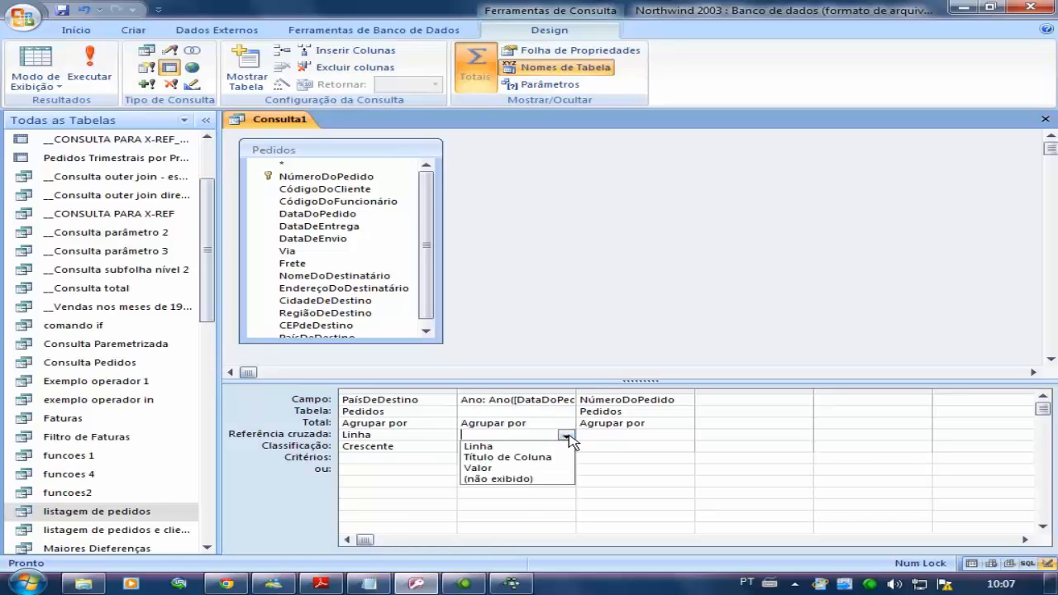
{"action": "left_click", "coordinate": [502, 457]}
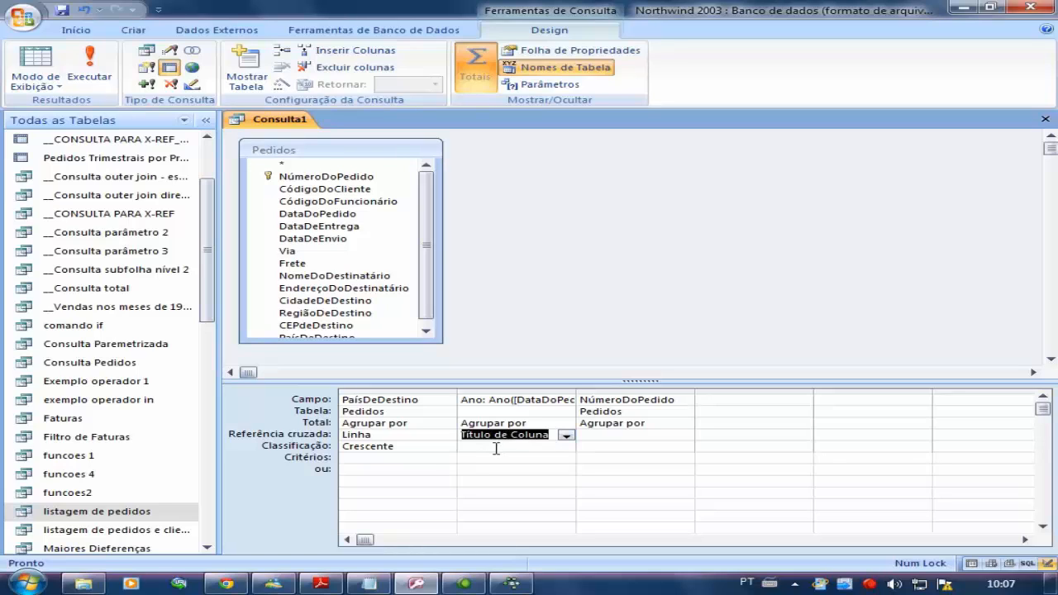
{"action": "left_click", "coordinate": [497, 448]}
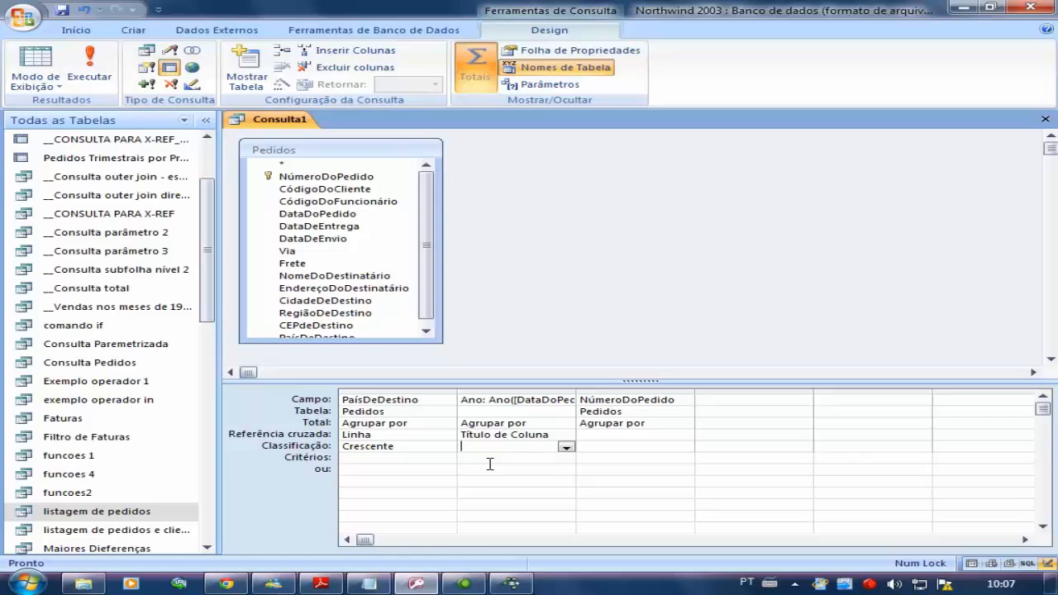
{"action": "double_click", "coordinate": [425, 447]}
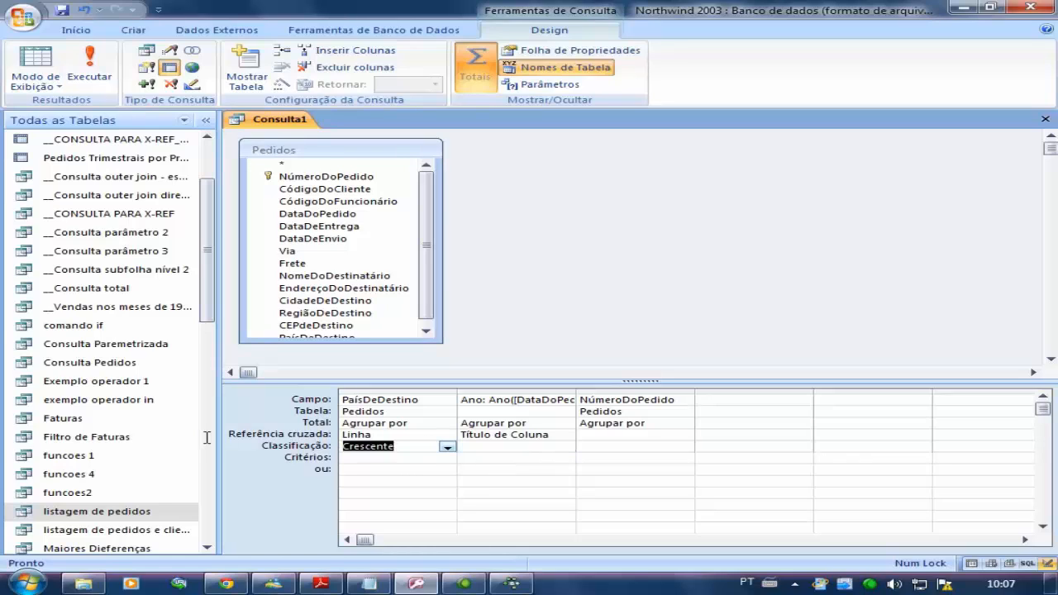
Set the NúmeroDoPedido column's total to Contar and its crosstab role to Valor.
{"action": "left_click", "coordinate": [616, 436]}
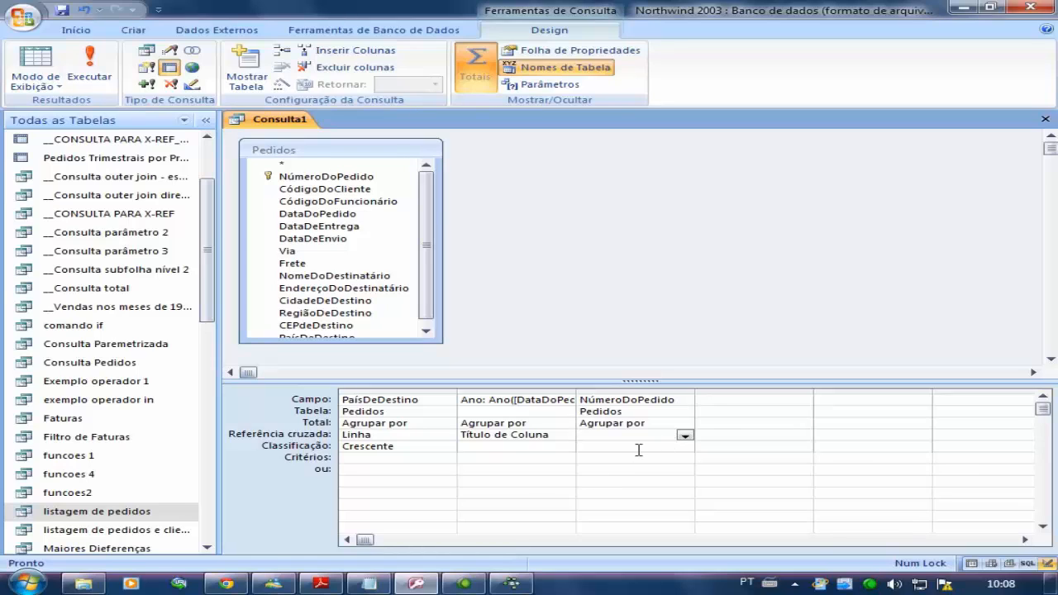
{"action": "left_click", "coordinate": [671, 423]}
{"action": "left_click", "coordinate": [685, 424]}
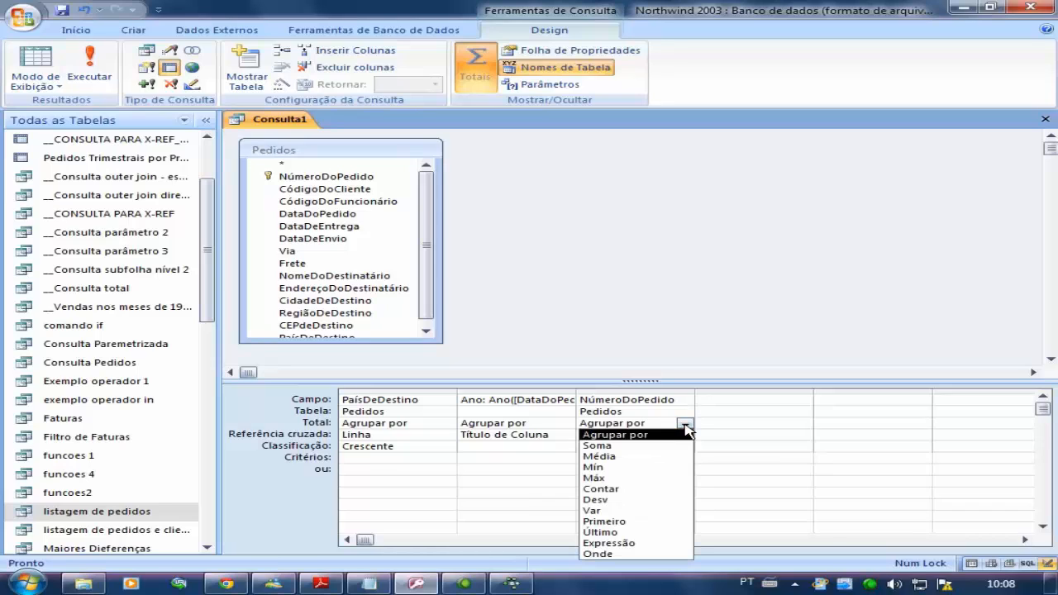
{"action": "left_click", "coordinate": [639, 489]}
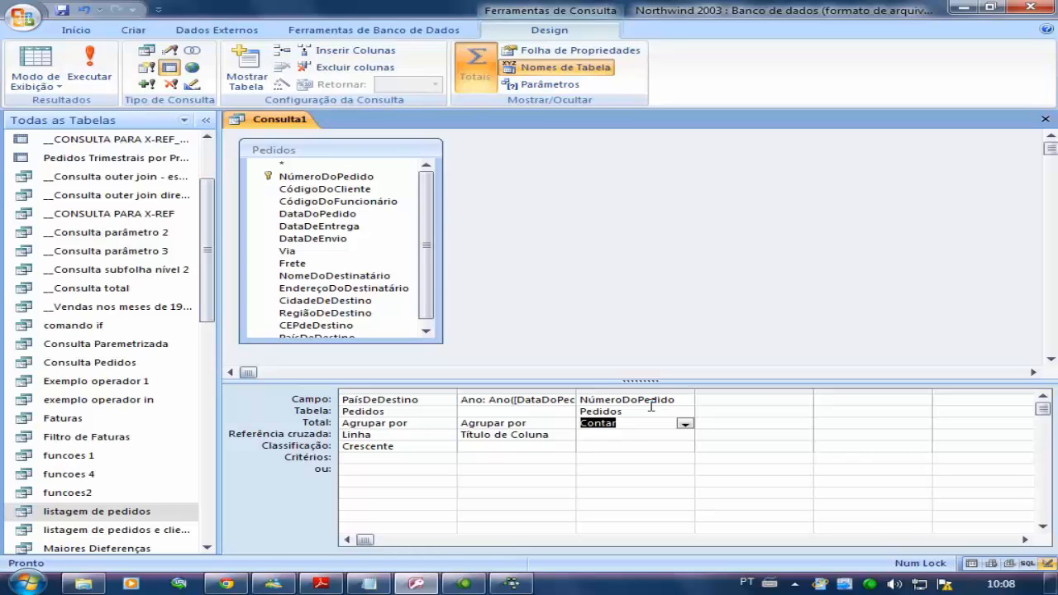
{"action": "left_click", "coordinate": [615, 434]}
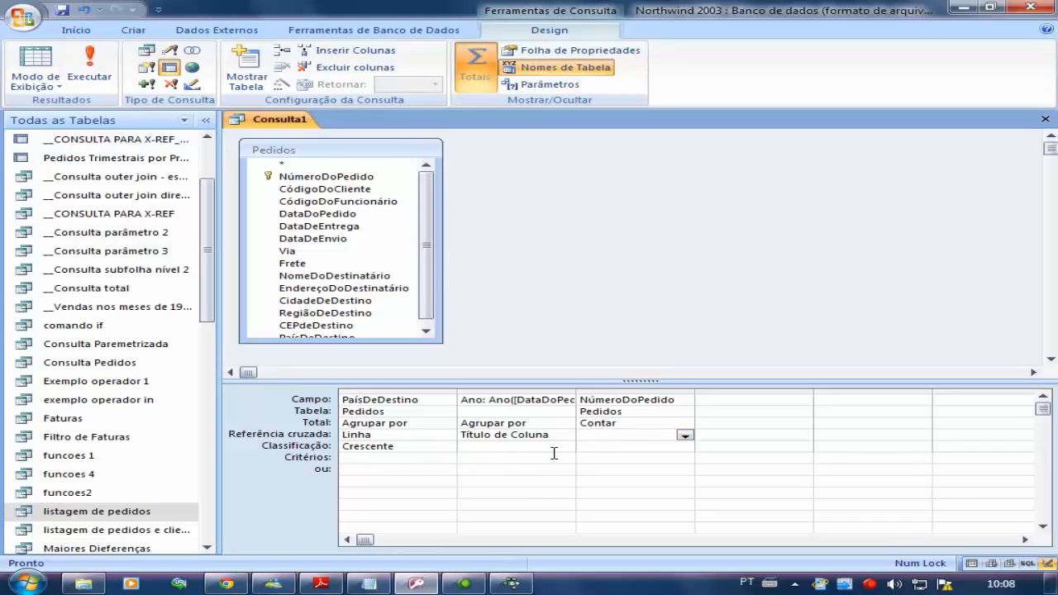
{"action": "left_click", "coordinate": [686, 435]}
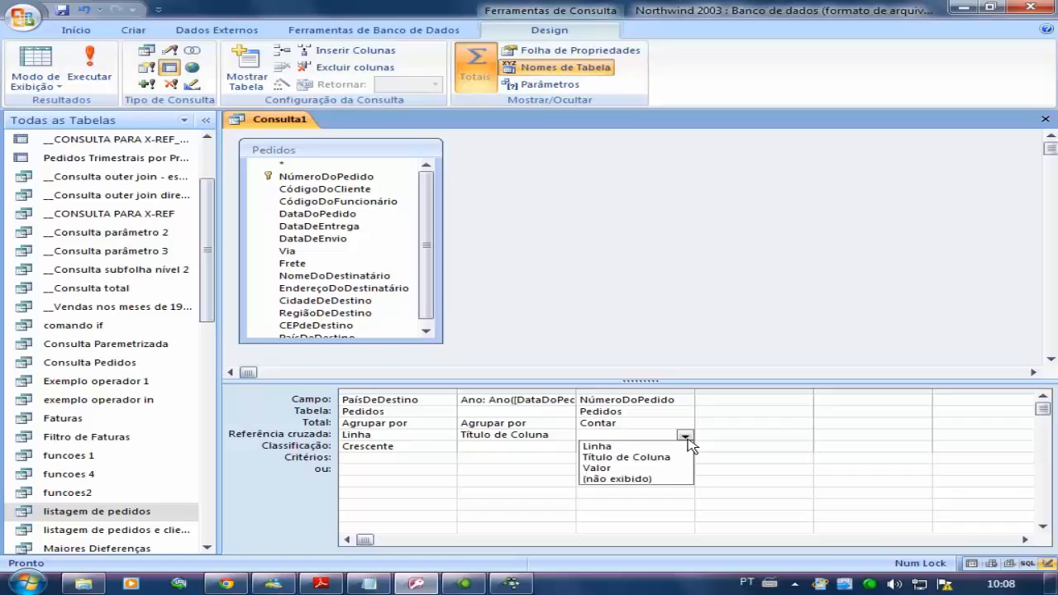
{"action": "left_click", "coordinate": [637, 468]}
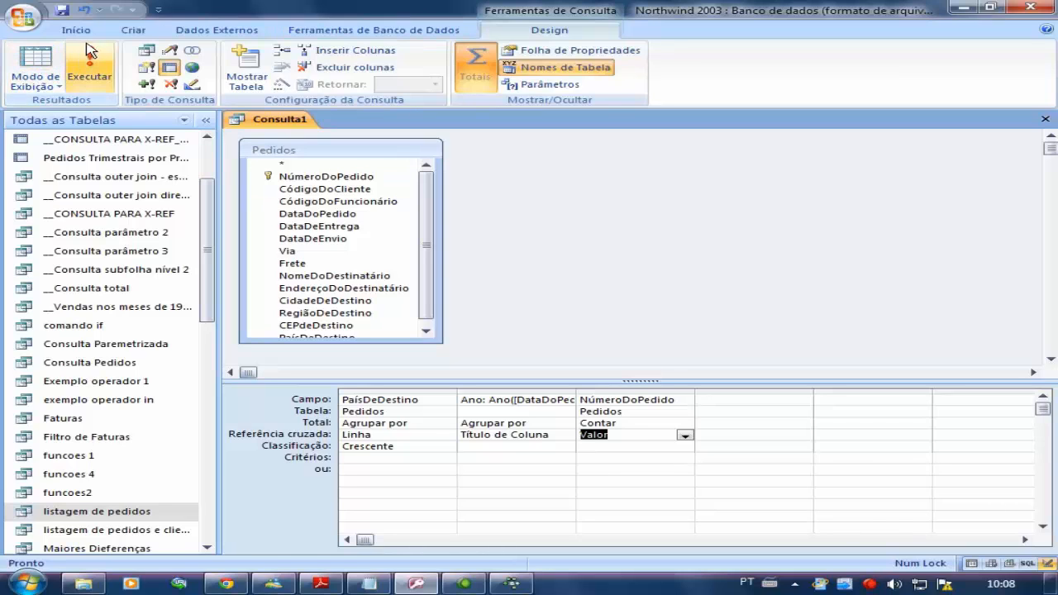
Run the crosstab query, check the order counts per country and year, and return to Design view.
{"action": "left_click", "coordinate": [89, 68]}
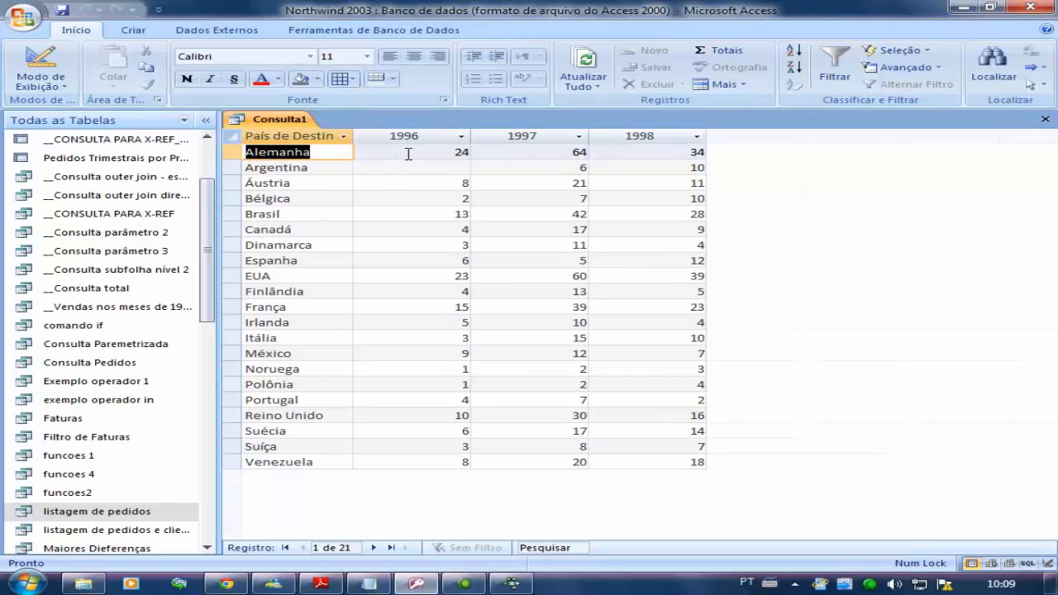
{"action": "left_click", "coordinate": [405, 158]}
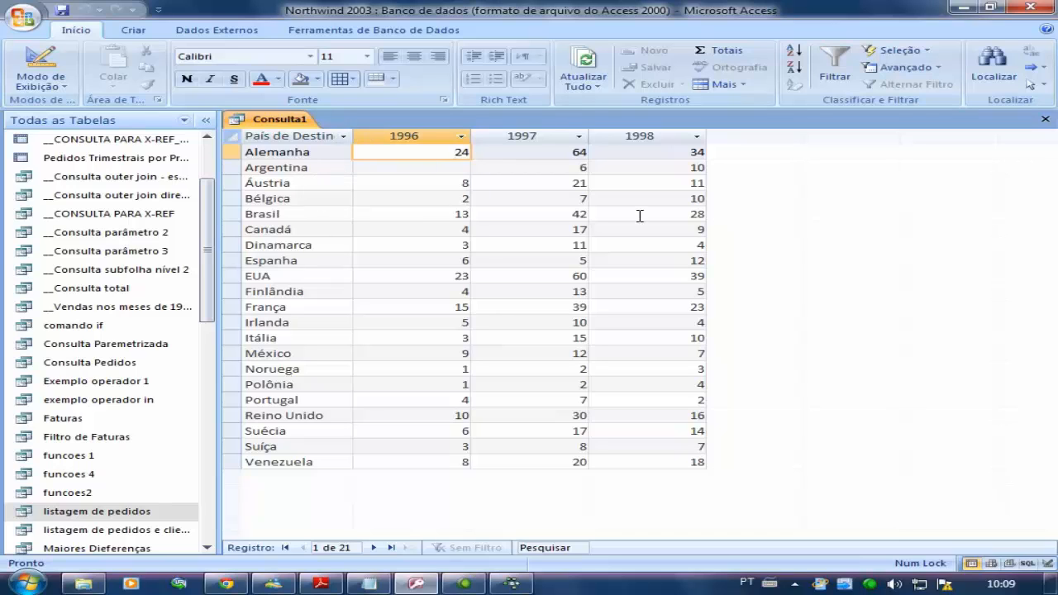
{"action": "left_click", "coordinate": [70, 69]}
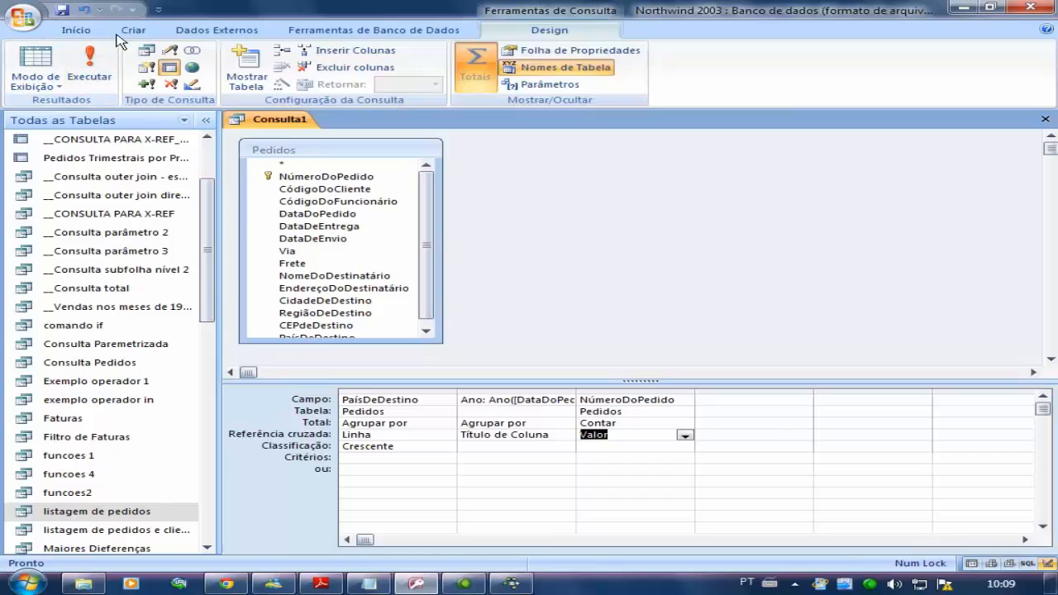
Save the crosstab query as "Referencia cruzada 01".
{"action": "left_click", "coordinate": [62, 9]}
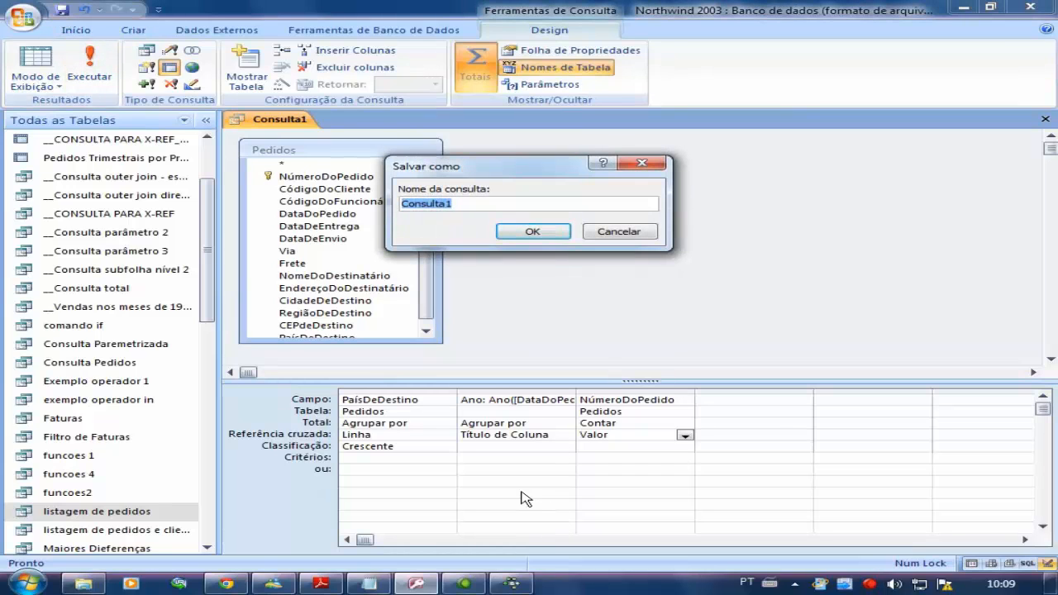
{"action": "type", "text": "Re"}
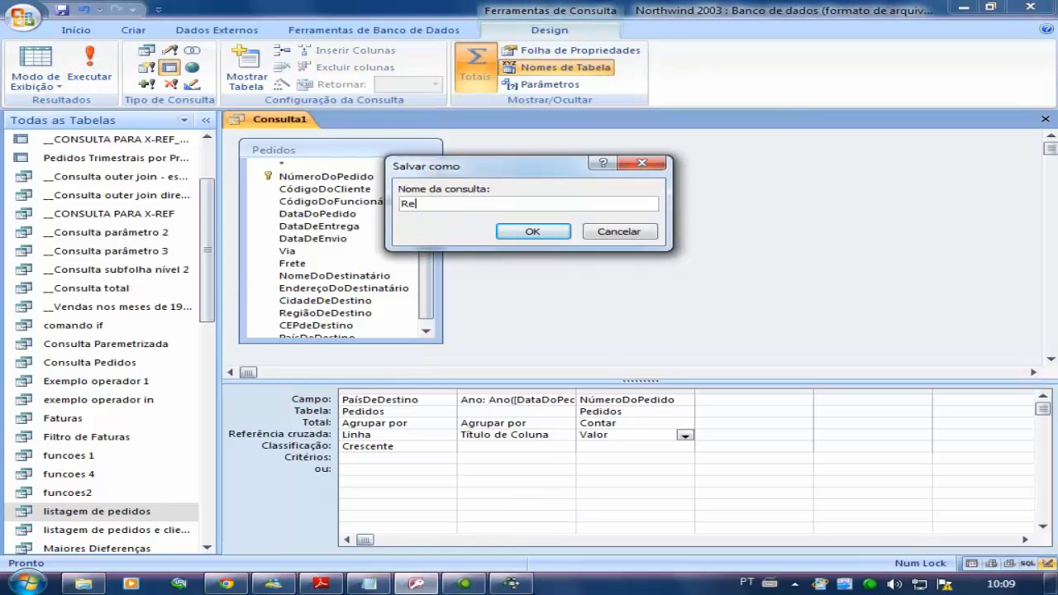
{"action": "type", "text": "ferencia cru"}
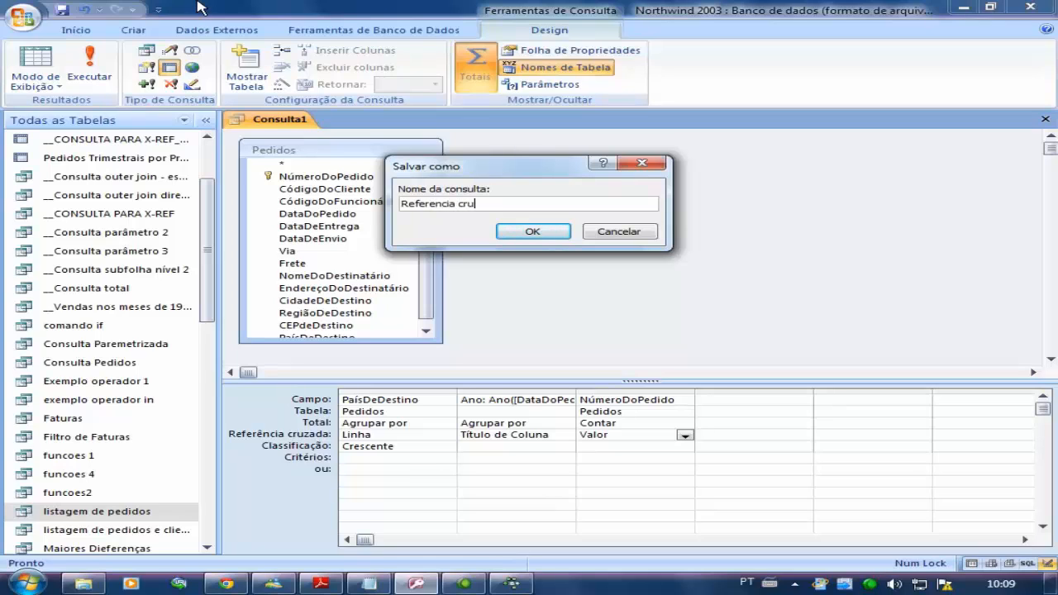
{"action": "type", "text": "za"}
{"action": "key", "text": "BackSpace"}
{"action": "type", "text": "zada"}
{"action": "key", "text": "Return"}
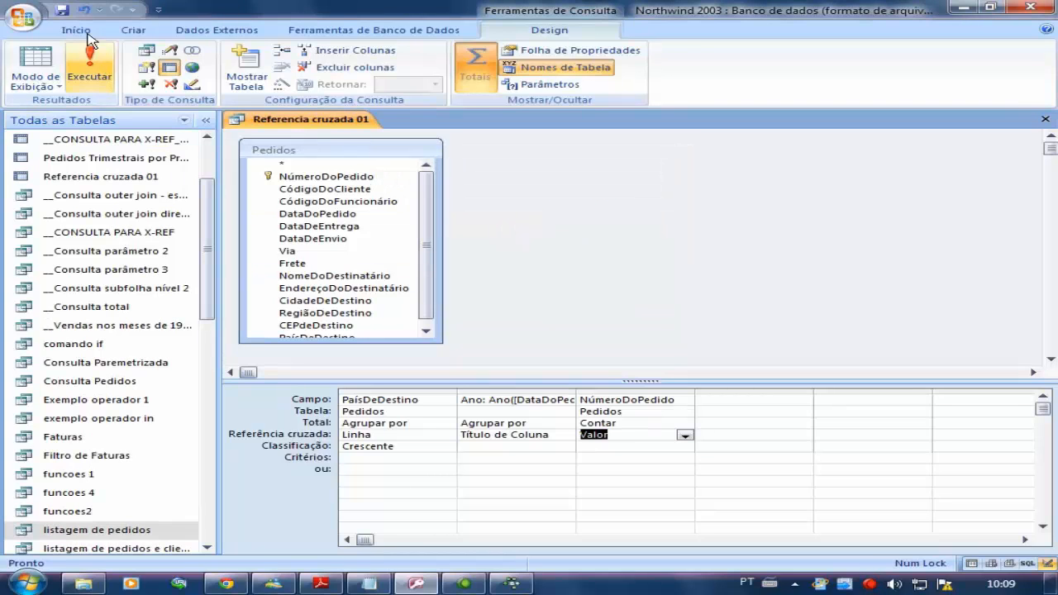
Create another query in Design view based on the Pedidos table.
{"action": "left_click", "coordinate": [133, 30]}
{"action": "left_click", "coordinate": [977, 75]}
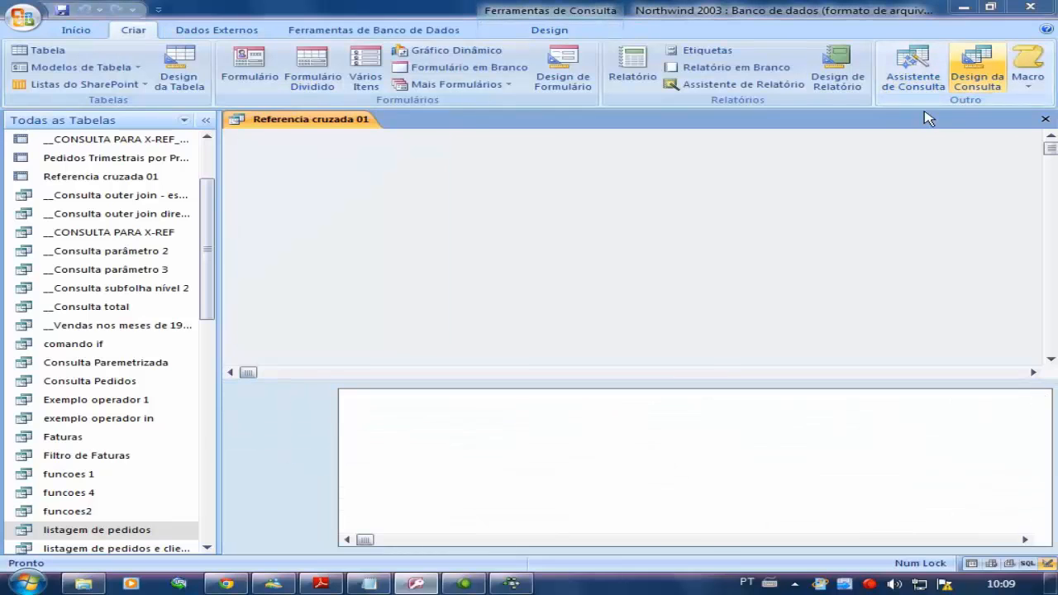
{"action": "double_click", "coordinate": [438, 435]}
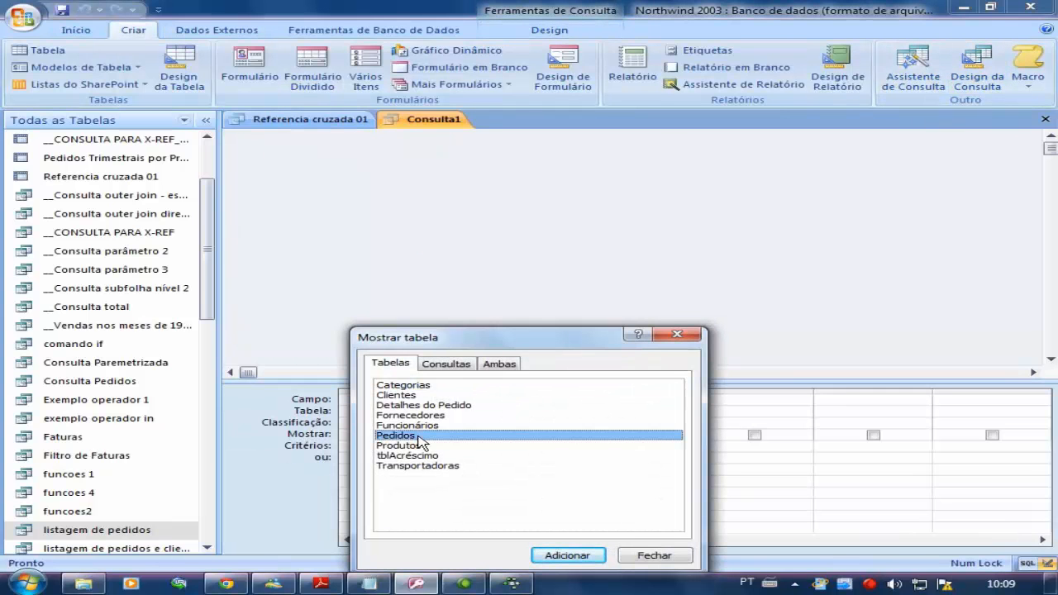
{"action": "left_click", "coordinate": [653, 556]}
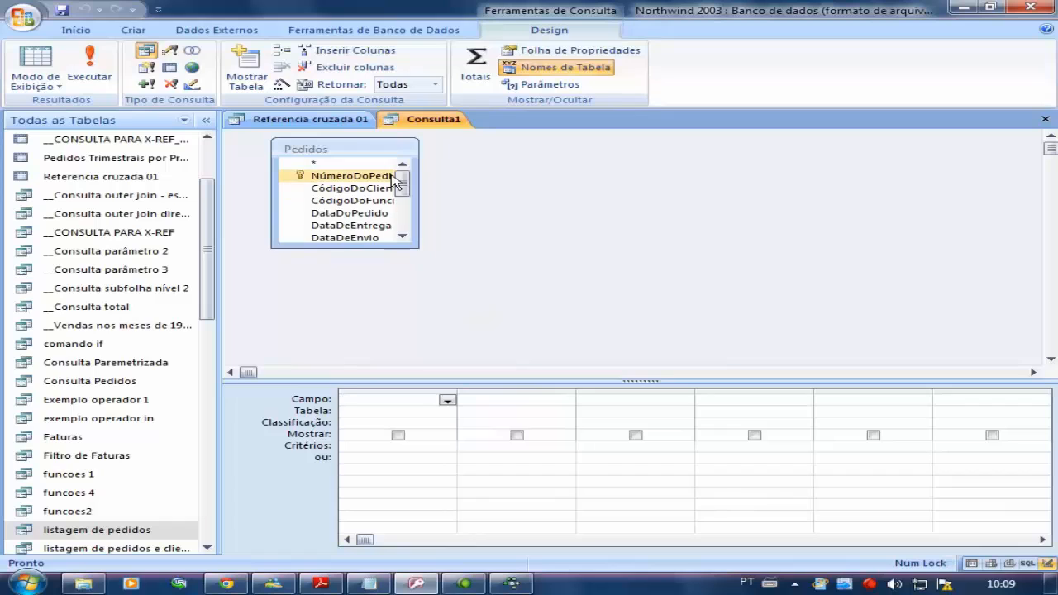
Add the PaísDeDestino, DataDoPedido and NúmeroDoPedido fields to the new query's design grid.
{"action": "mouse_move", "coordinate": [402, 182]}
{"action": "left_mouse_down"}
{"action": "mouse_move", "coordinate": [405, 219]}
{"action": "mouse_move", "coordinate": [413, 191]}
{"action": "left_mouse_up"}
{"action": "double_click", "coordinate": [389, 236]}
{"action": "double_click", "coordinate": [376, 213]}
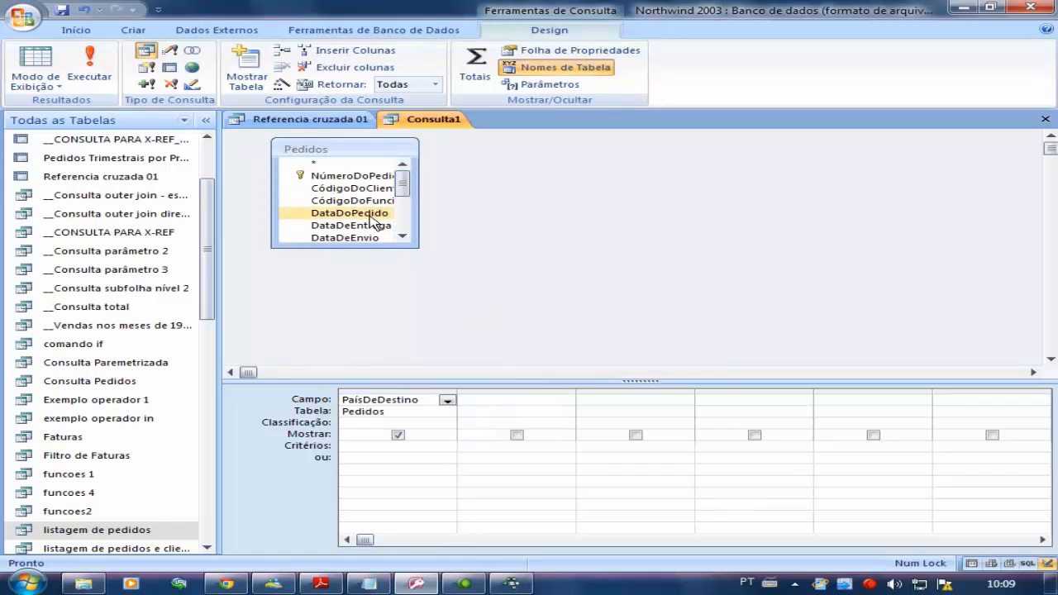
{"action": "mouse_move", "coordinate": [406, 182]}
{"action": "left_mouse_down"}
{"action": "mouse_move", "coordinate": [403, 229]}
{"action": "mouse_move", "coordinate": [405, 173]}
{"action": "left_mouse_up"}
{"action": "double_click", "coordinate": [382, 176]}
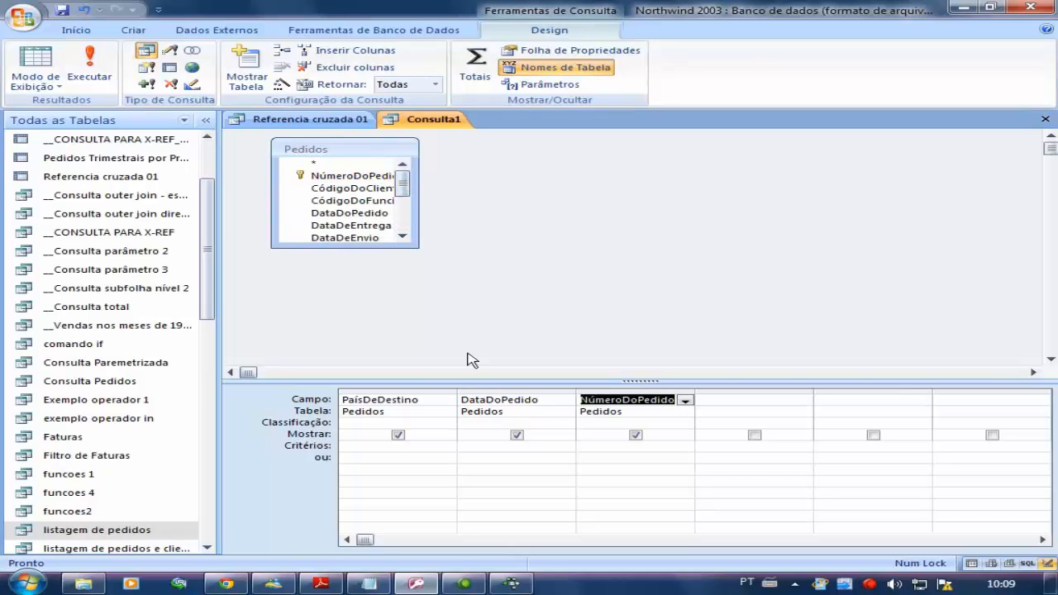
Turn the DataDoPedido column into the calculated field Ano: Ano([DataDoPedido]) and display the query's datasheet.
{"action": "left_click", "coordinate": [449, 400]}
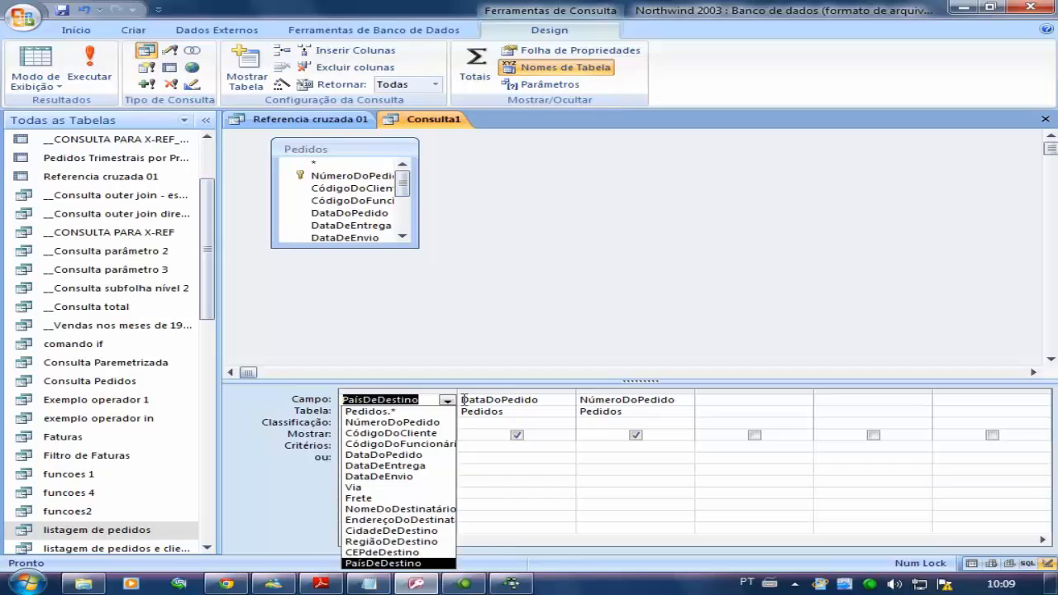
{"action": "left_click", "coordinate": [461, 400]}
{"action": "type", "text": "Ano:"}
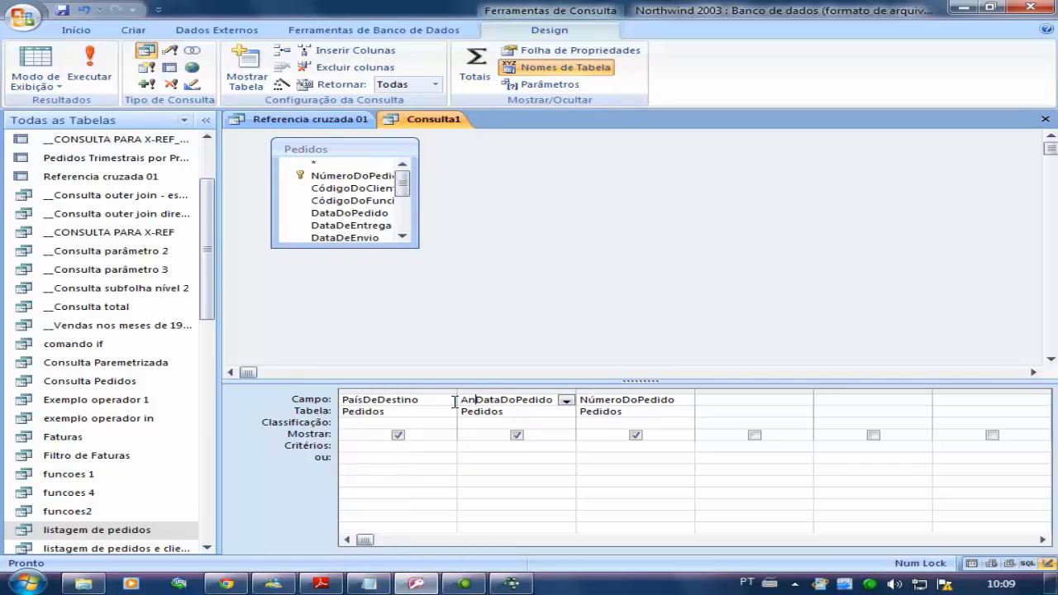
{"action": "type", "text": "Ano(["}
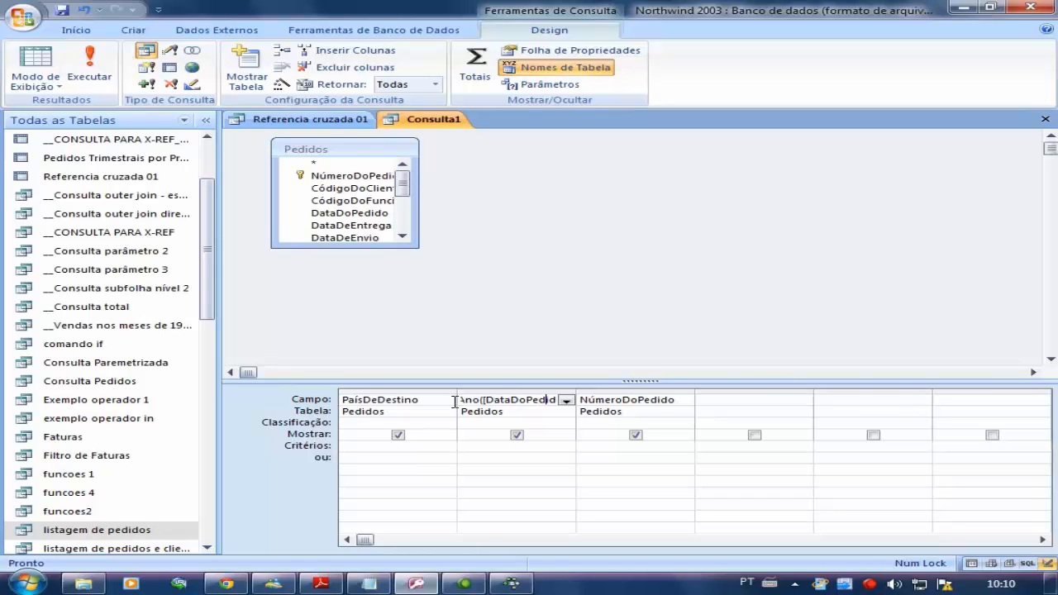
{"action": "key", "text": "End"}
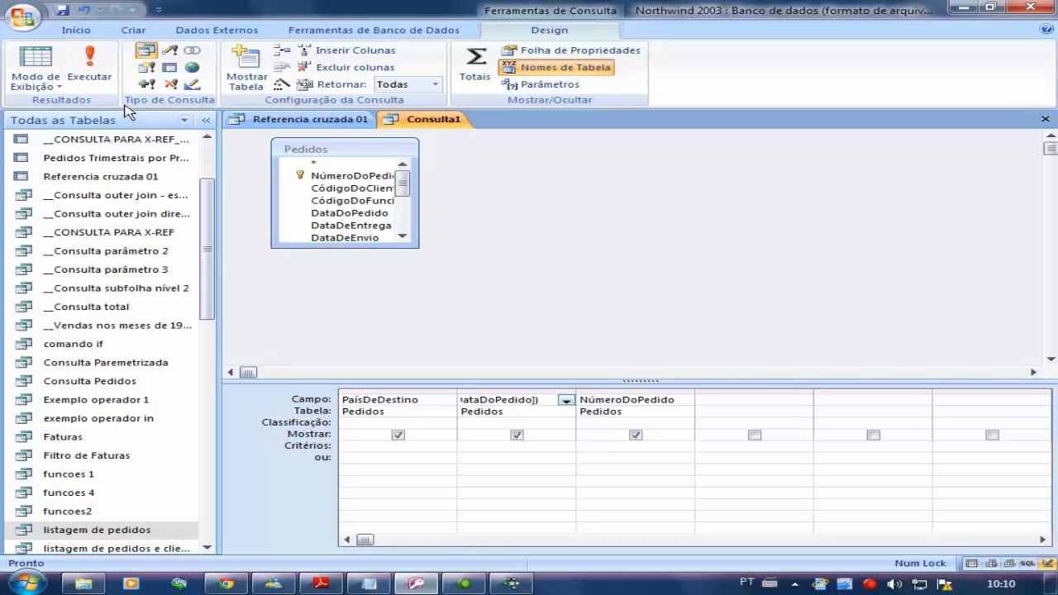
{"action": "left_click", "coordinate": [35, 62]}
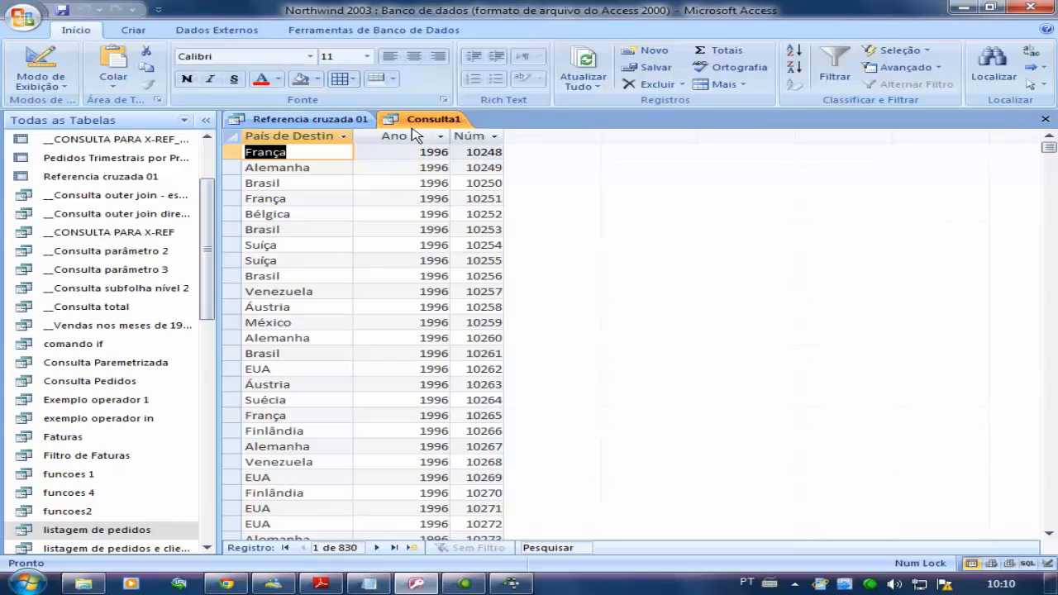
Compare Alemanha's yearly counts in the "Referencia cruzada 01" datasheet with the individual order rows in Consulta1.
{"action": "left_click", "coordinate": [323, 121]}
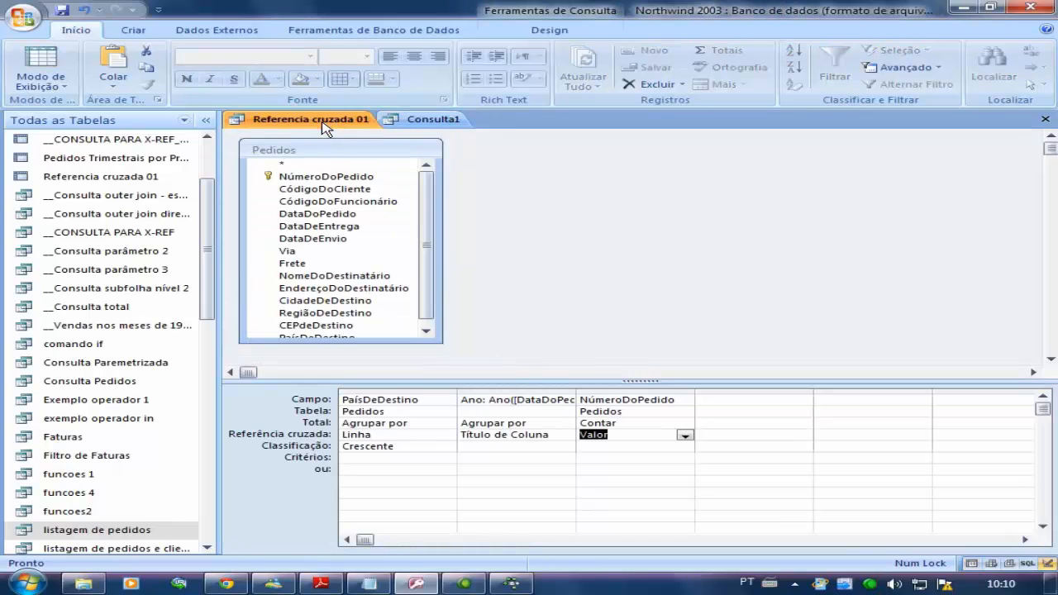
{"action": "left_click", "coordinate": [41, 62]}
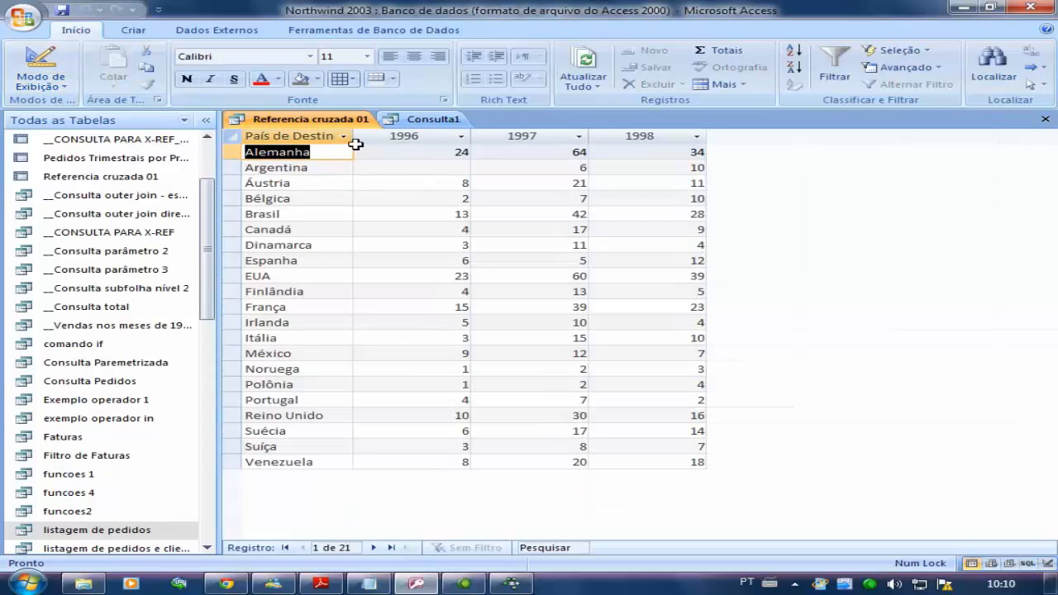
{"action": "left_click", "coordinate": [426, 119]}
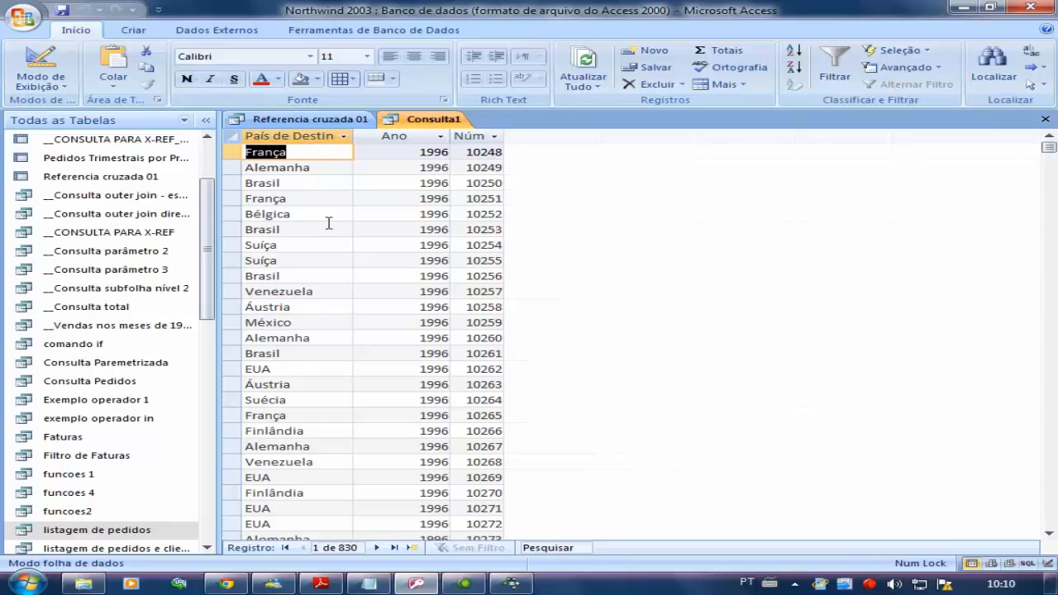
{"action": "left_click", "coordinate": [329, 121]}
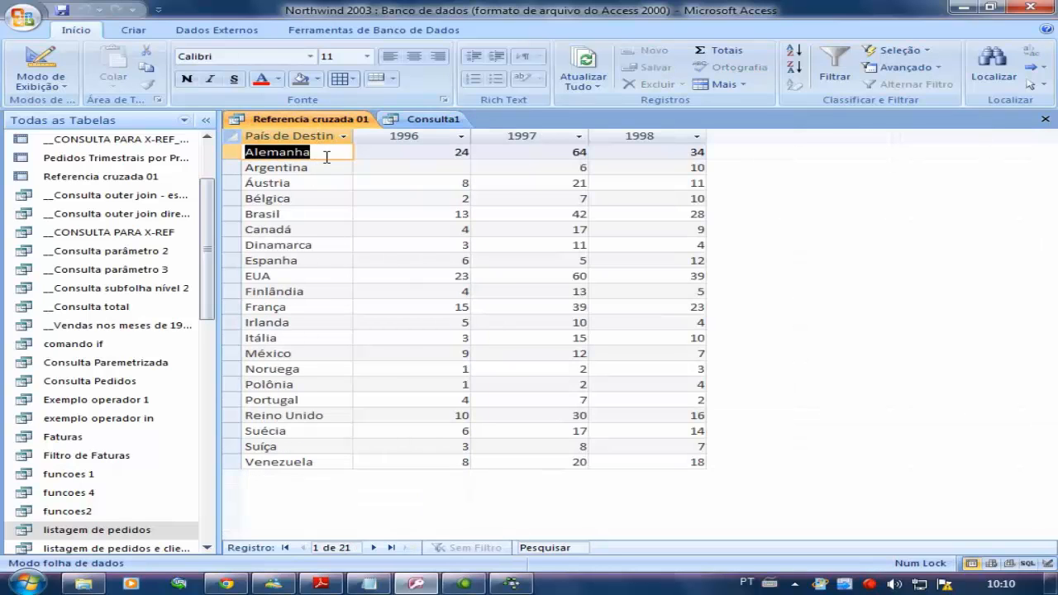
{"action": "left_click", "coordinate": [439, 154]}
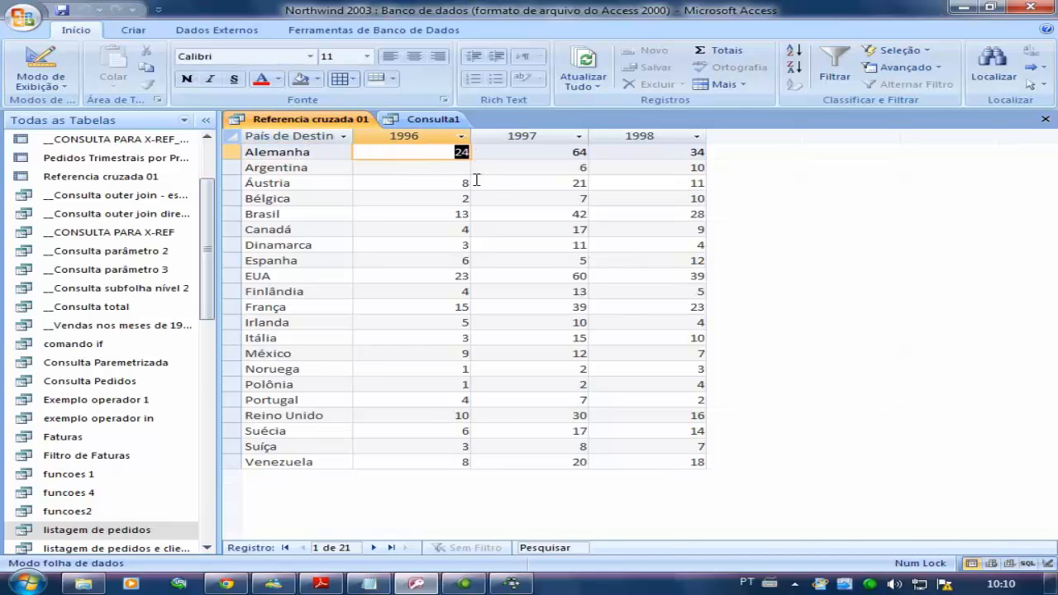
{"action": "left_click", "coordinate": [580, 153]}
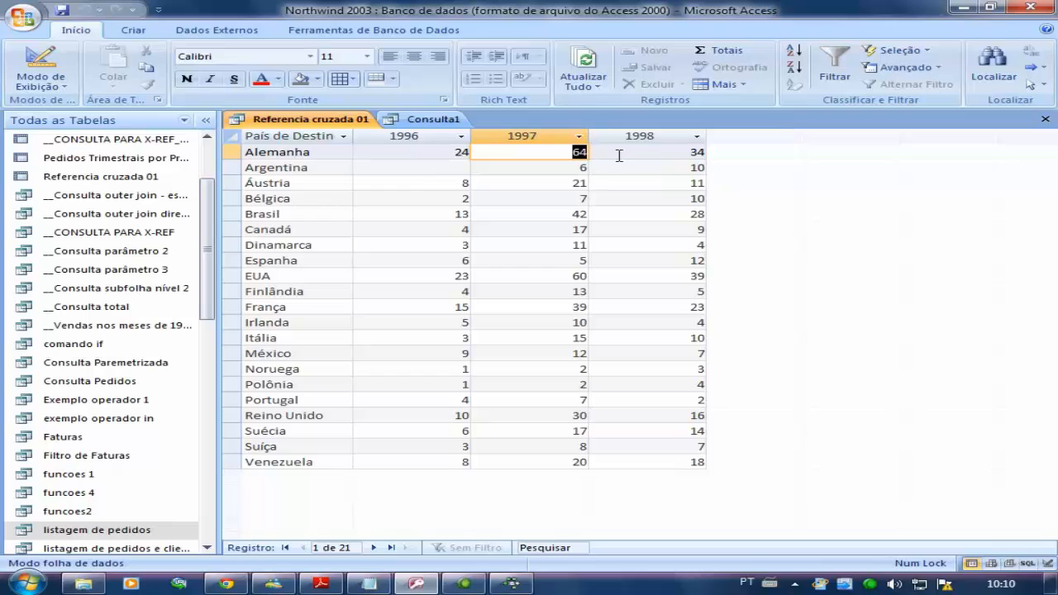
{"action": "left_click", "coordinate": [686, 155]}
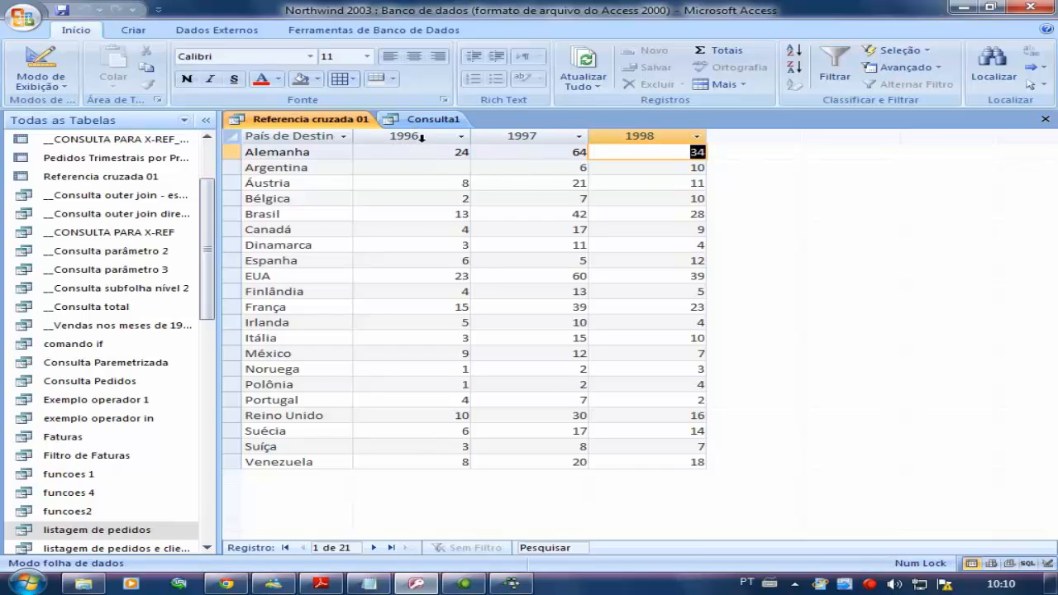
{"action": "left_click", "coordinate": [346, 124]}
{"action": "left_click", "coordinate": [430, 121]}
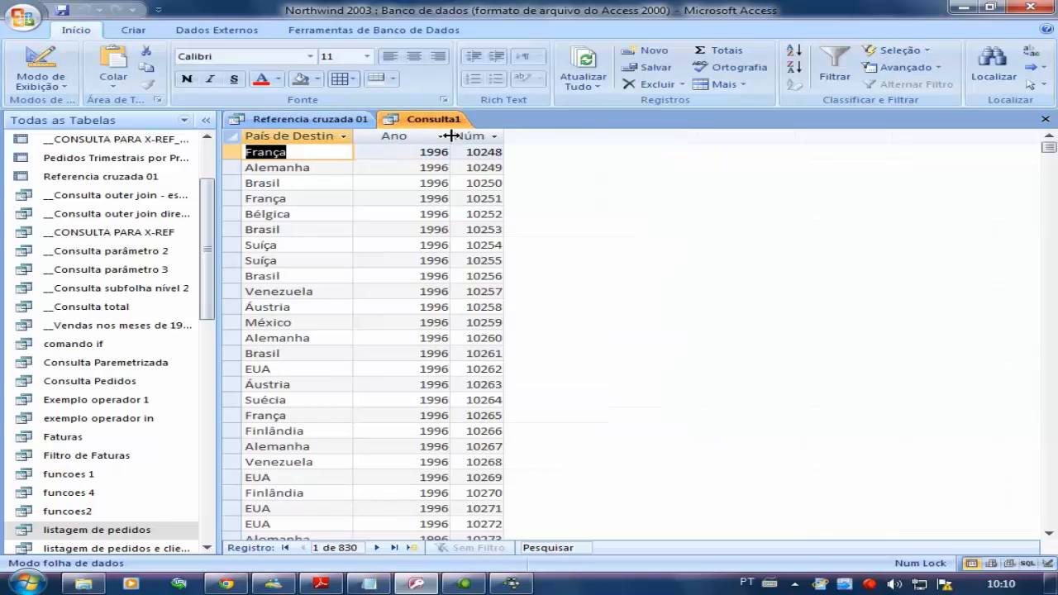
Examine the Ano values across the Consulta1 records, from the 1996 orders through 1997 to 1998.
{"action": "key", "text": "Tab"}
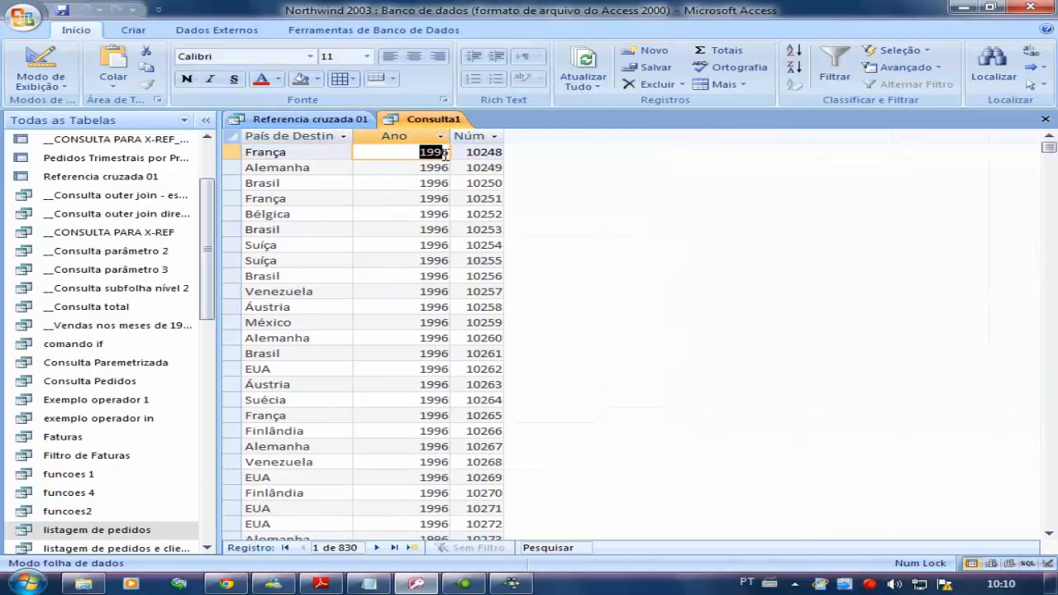
{"action": "scroll", "coordinate": [413, 221], "scroll_direction": "down", "scroll_amount": 20}
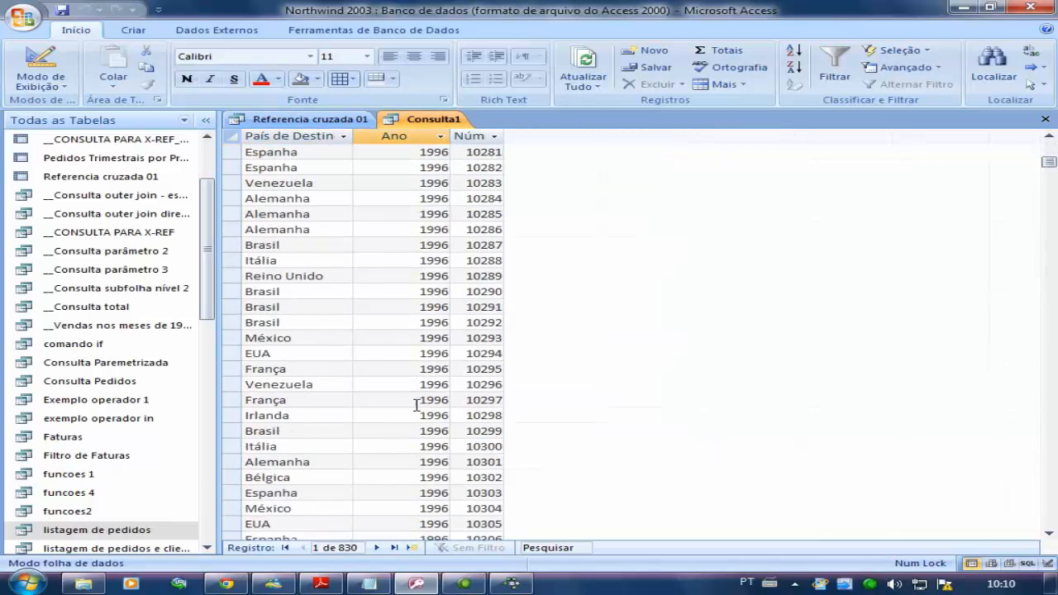
{"action": "left_click_drag", "start_coordinate": [1049, 191], "coordinate": [1048, 243]}
{"action": "left_click", "coordinate": [420, 304]}
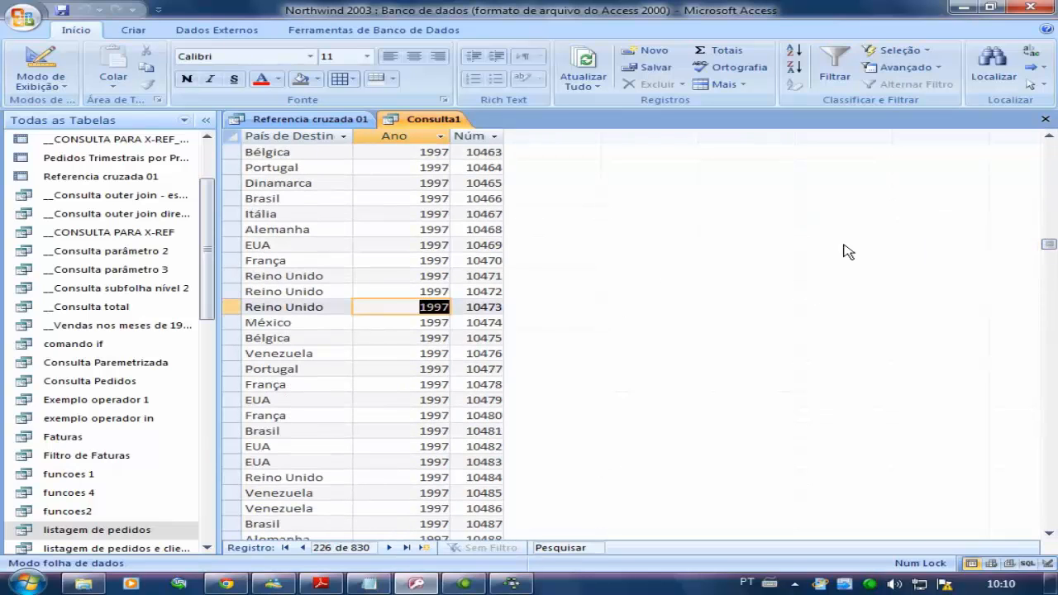
{"action": "left_click_drag", "start_coordinate": [1042, 246], "coordinate": [1047, 436]}
{"action": "left_click", "coordinate": [424, 354]}
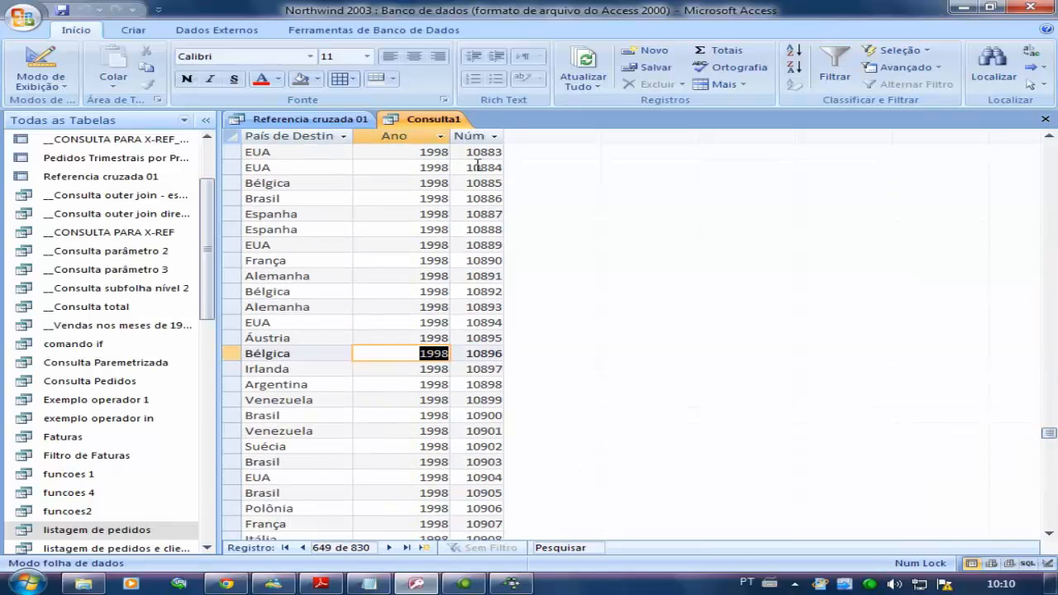
Review the design of "Referencia cruzada 01" and run the crosstab query again.
{"action": "left_click", "coordinate": [320, 121]}
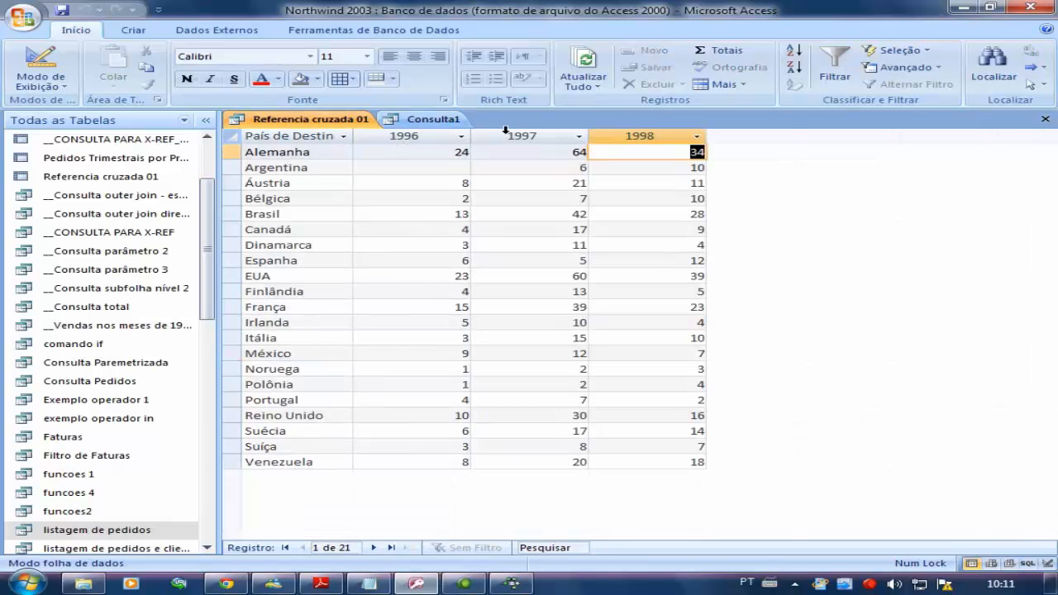
{"action": "left_click", "coordinate": [57, 66]}
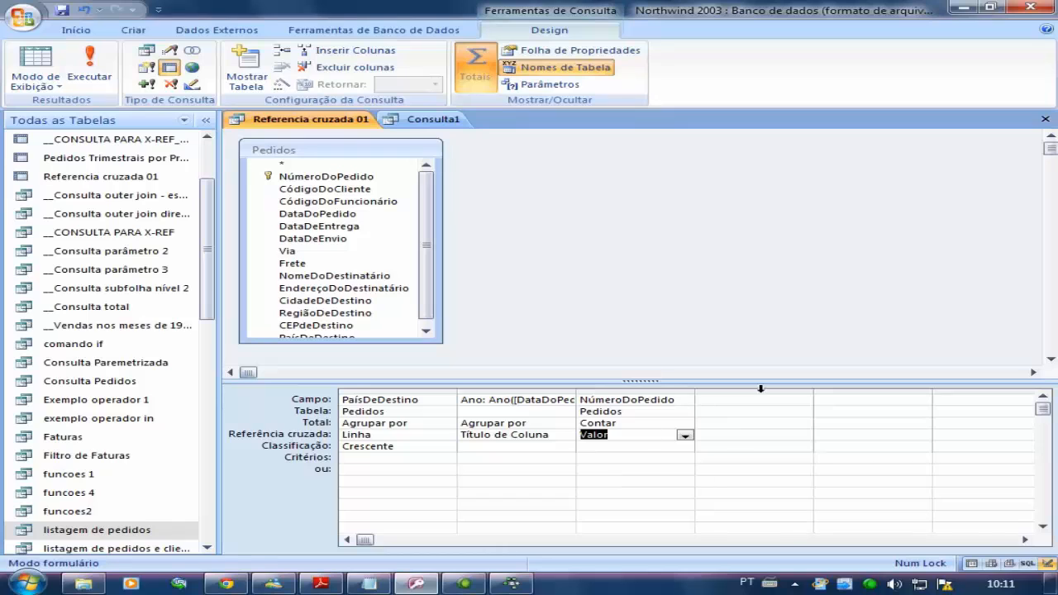
{"action": "left_click", "coordinate": [91, 70]}
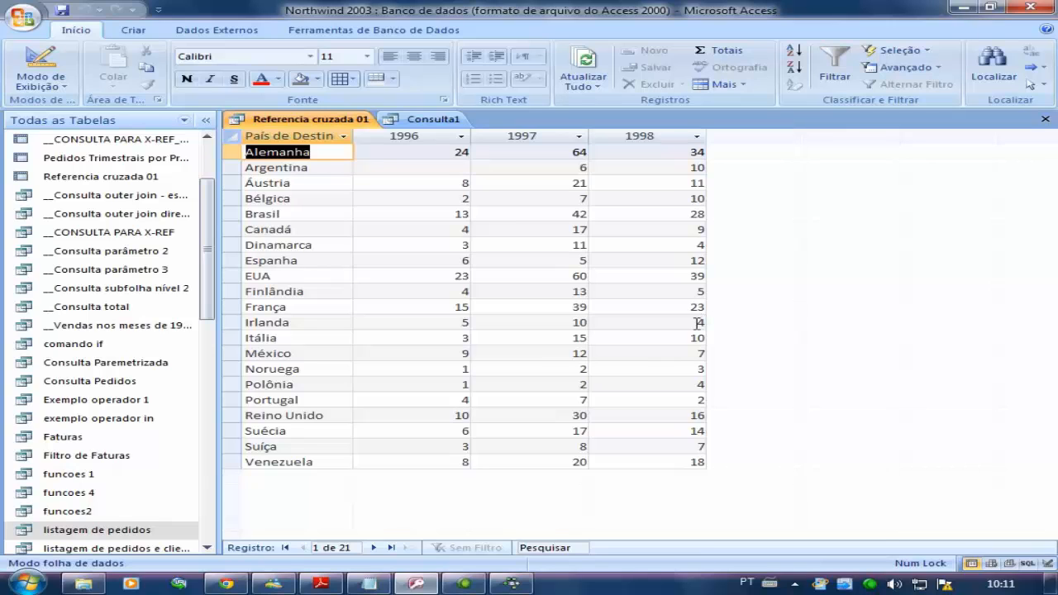
Switch to Notepad and read the instructions for changing the crosstab to monthly order counts for 1998 only.
{"action": "left_click", "coordinate": [369, 584]}
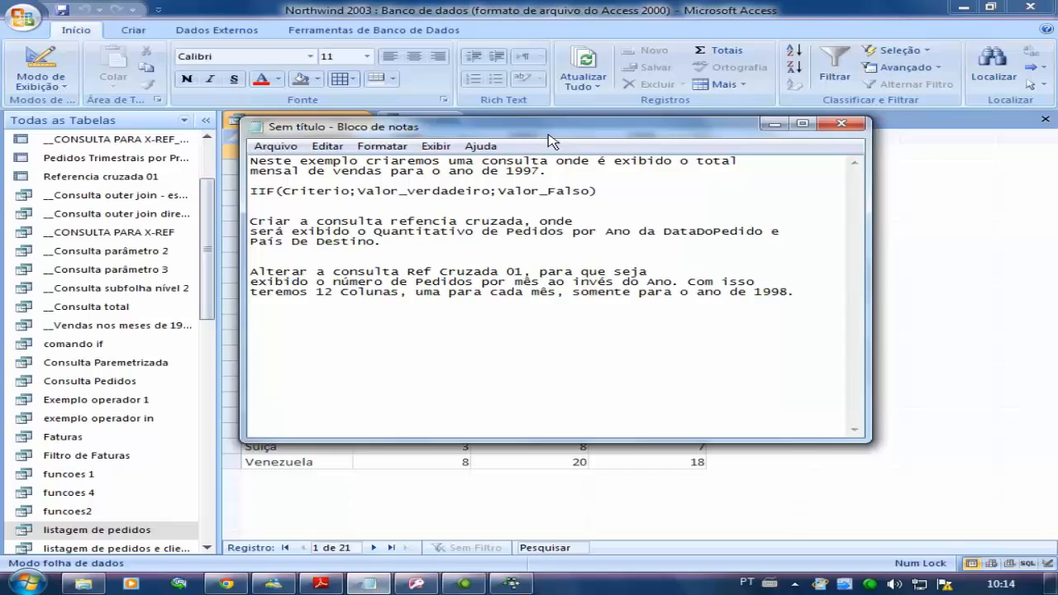
{"action": "left_click_drag", "start_coordinate": [534, 139], "coordinate": [584, 25]}
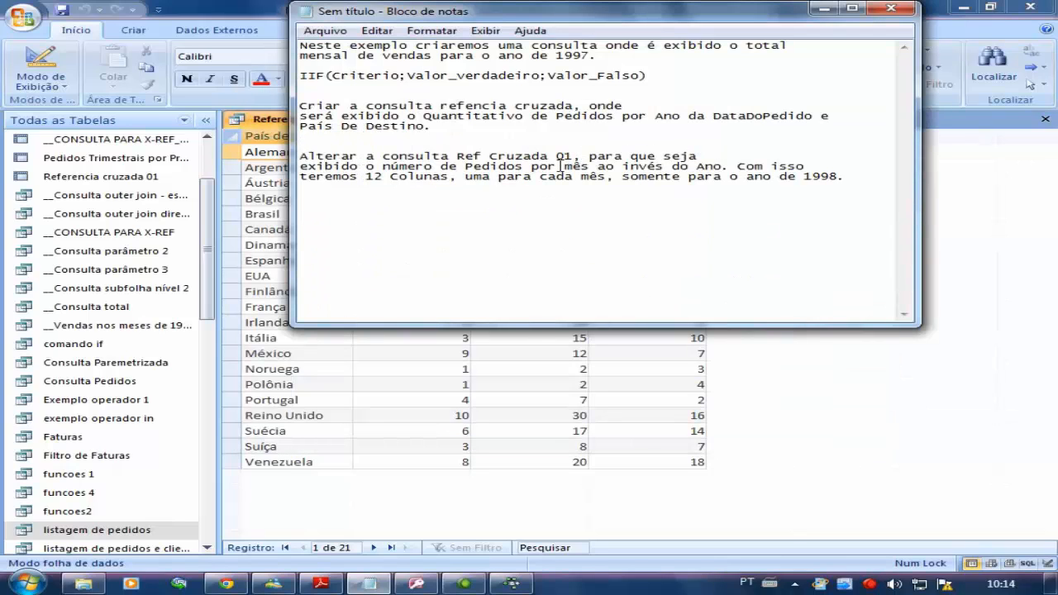
{"action": "left_click_drag", "start_coordinate": [589, 166], "coordinate": [477, 166]}
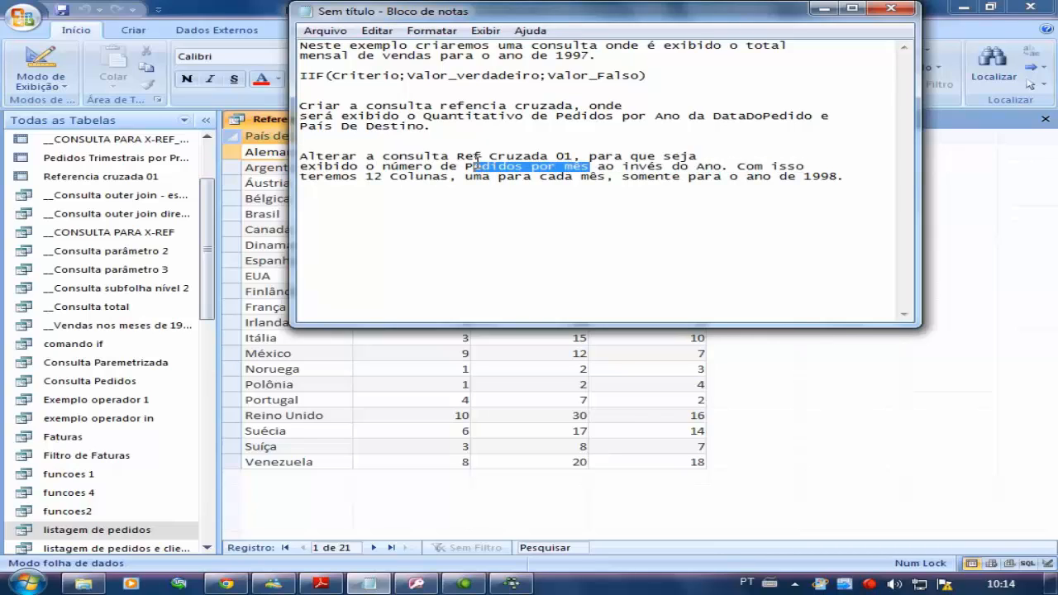
{"action": "left_click_drag", "start_coordinate": [712, 165], "coordinate": [674, 157]}
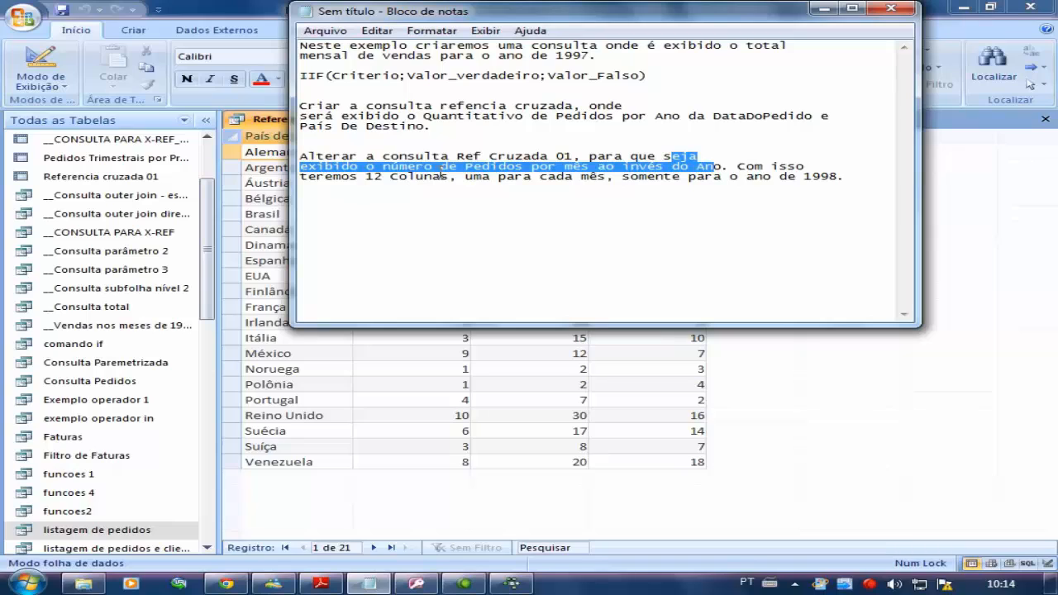
{"action": "left_click_drag", "start_coordinate": [443, 176], "coordinate": [353, 170]}
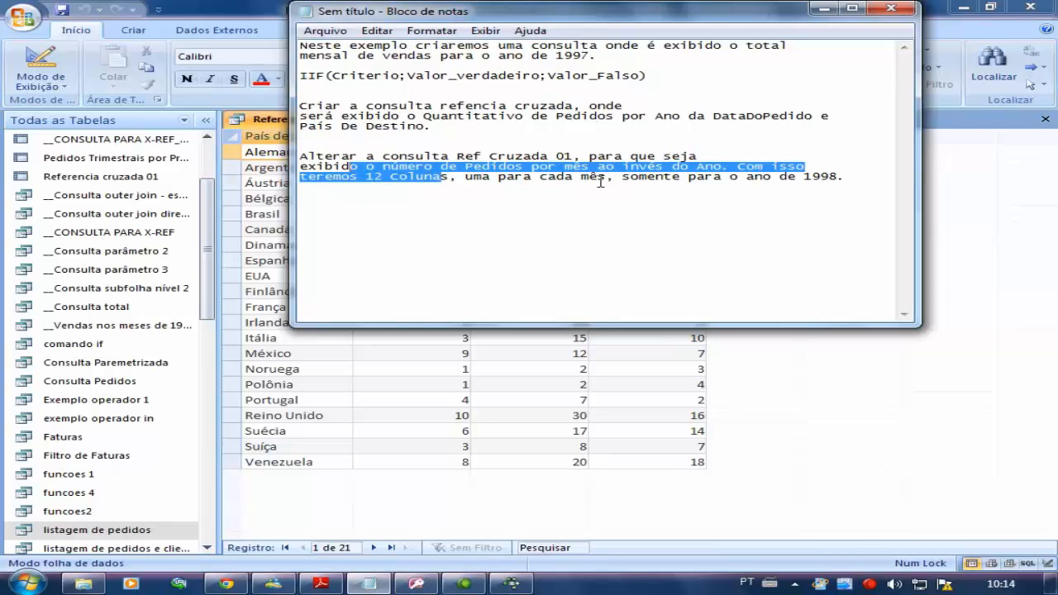
{"action": "left_click_drag", "start_coordinate": [619, 177], "coordinate": [863, 180]}
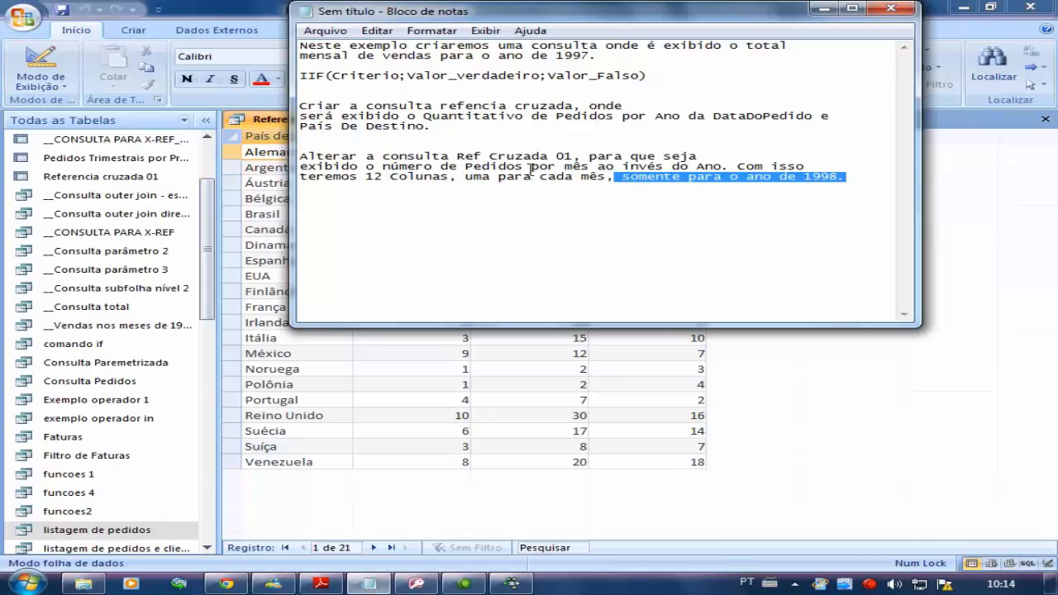
In the design of "Referencia cruzada 01", change the column heading field to mes: Mês([DataDoPedido]).
{"action": "left_click", "coordinate": [64, 66]}
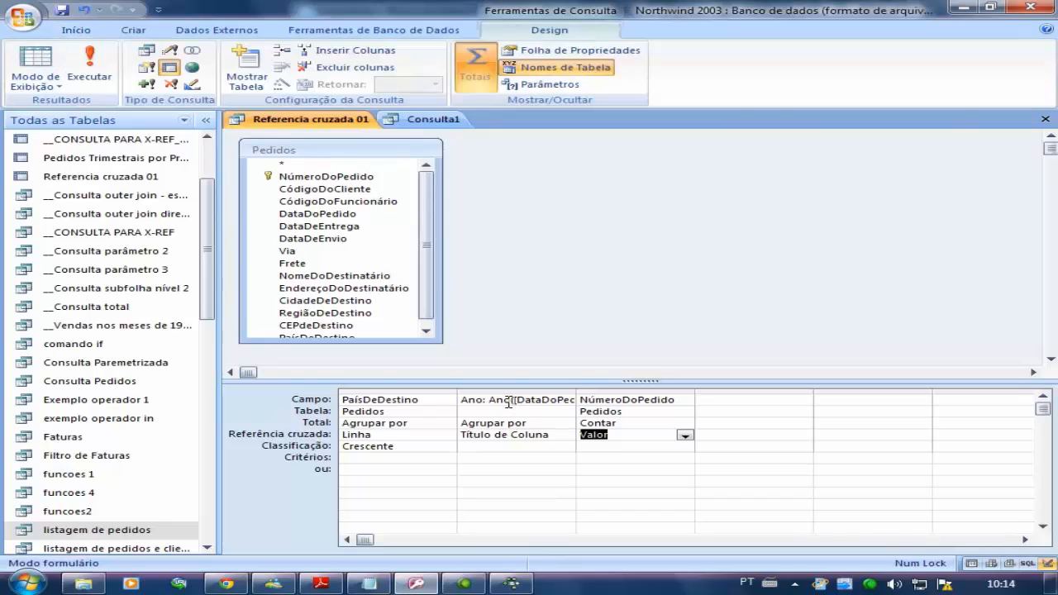
{"action": "left_click", "coordinate": [506, 401]}
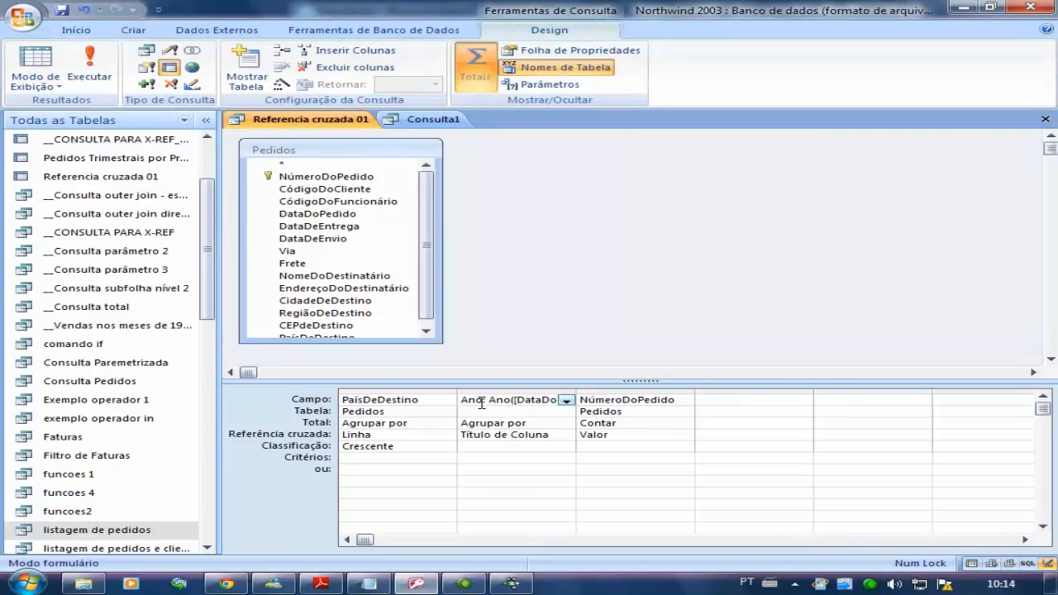
{"action": "double_click", "coordinate": [486, 400]}
{"action": "type", "text": "mes"}
{"action": "double_click", "coordinate": [488, 400]}
{"action": "type", "text": "M"}
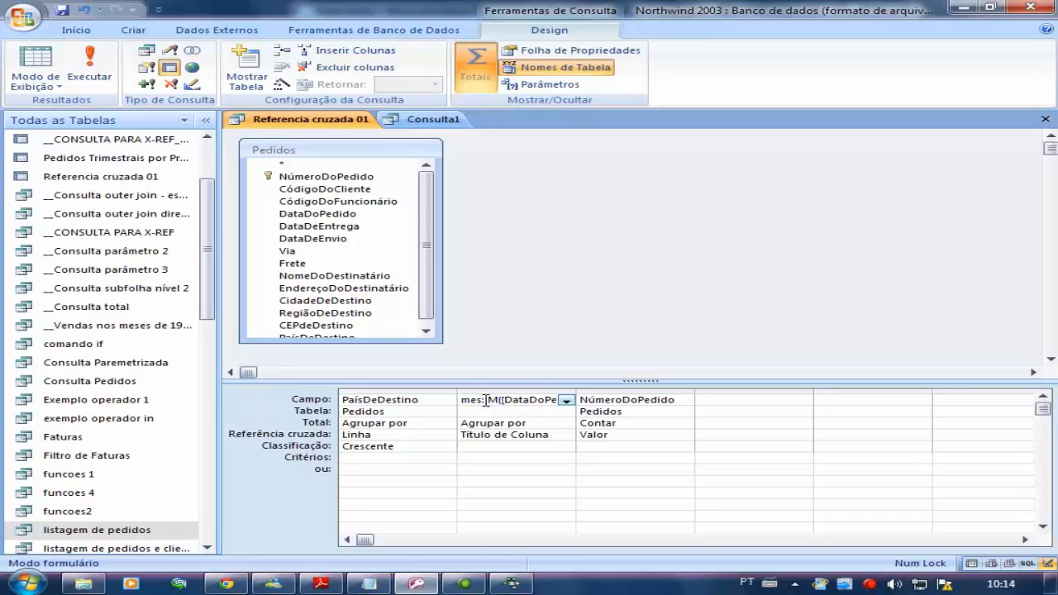
{"action": "type", "text": "ês"}
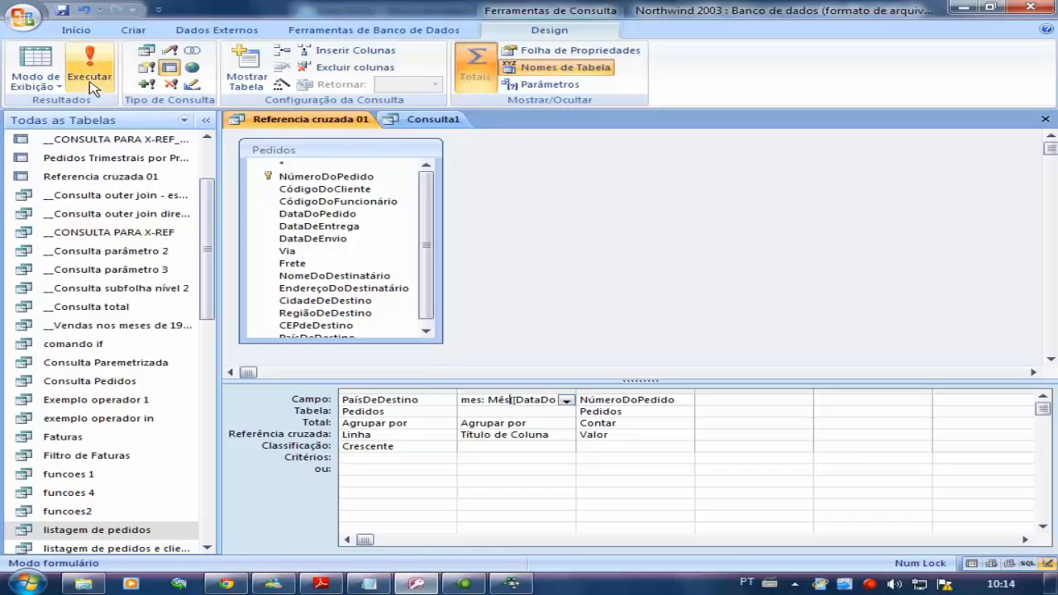
Run the crosstab query, check the order counts per country and month, and return to Design view.
{"action": "left_click", "coordinate": [89, 74]}
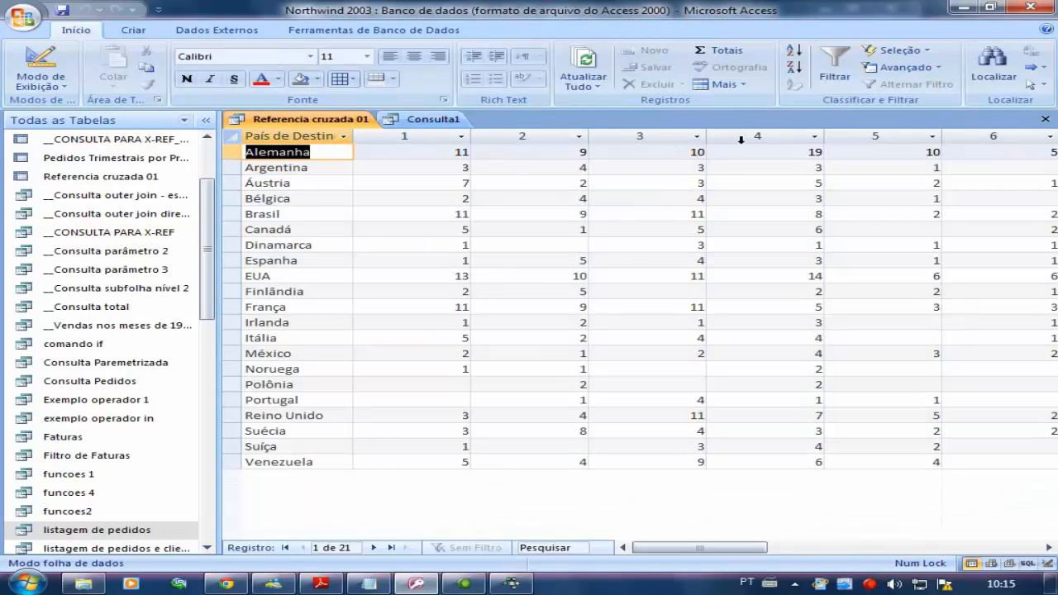
{"action": "left_click_drag", "start_coordinate": [700, 549], "coordinate": [666, 562]}
{"action": "left_click", "coordinate": [48, 64]}
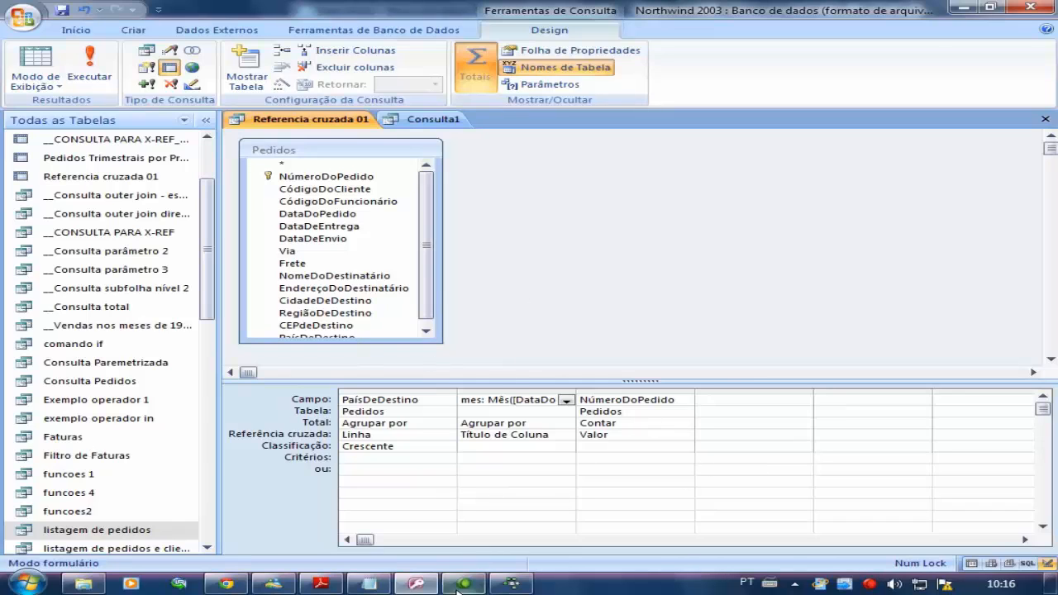
Recheck the 1998-only instruction in Notepad and add the DataDoPedido field to the design of "Referencia cruzada 01".
{"action": "left_click", "coordinate": [370, 584]}
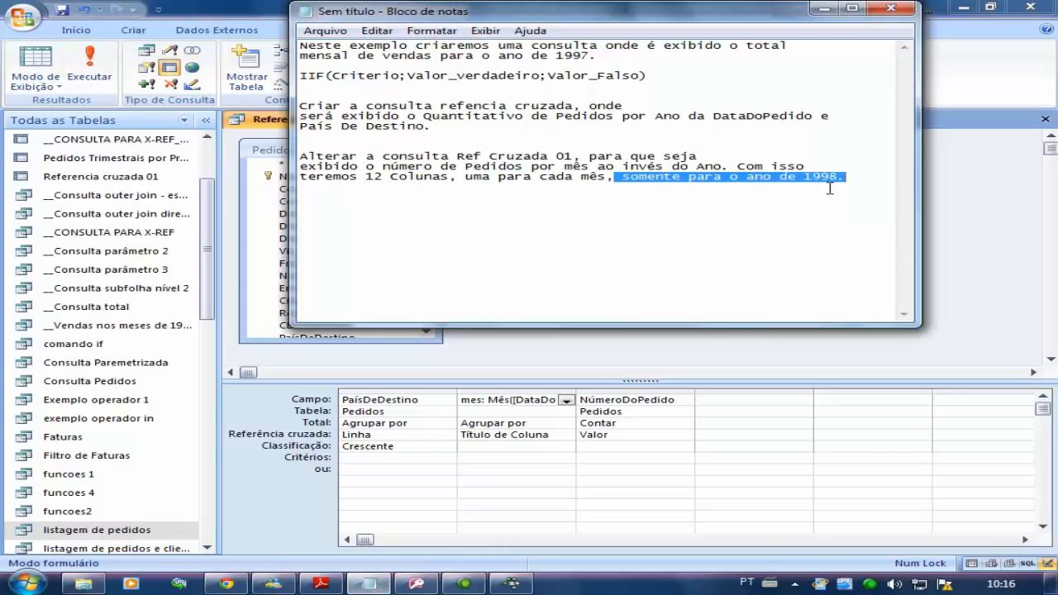
{"action": "left_click", "coordinate": [967, 322]}
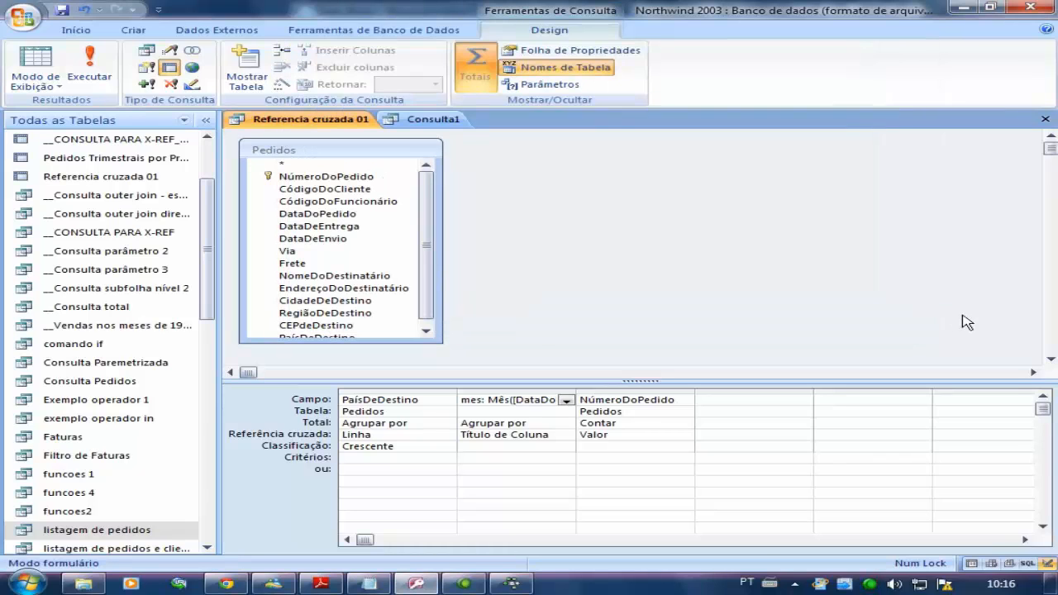
{"action": "left_click_drag", "start_coordinate": [431, 249], "coordinate": [433, 263]}
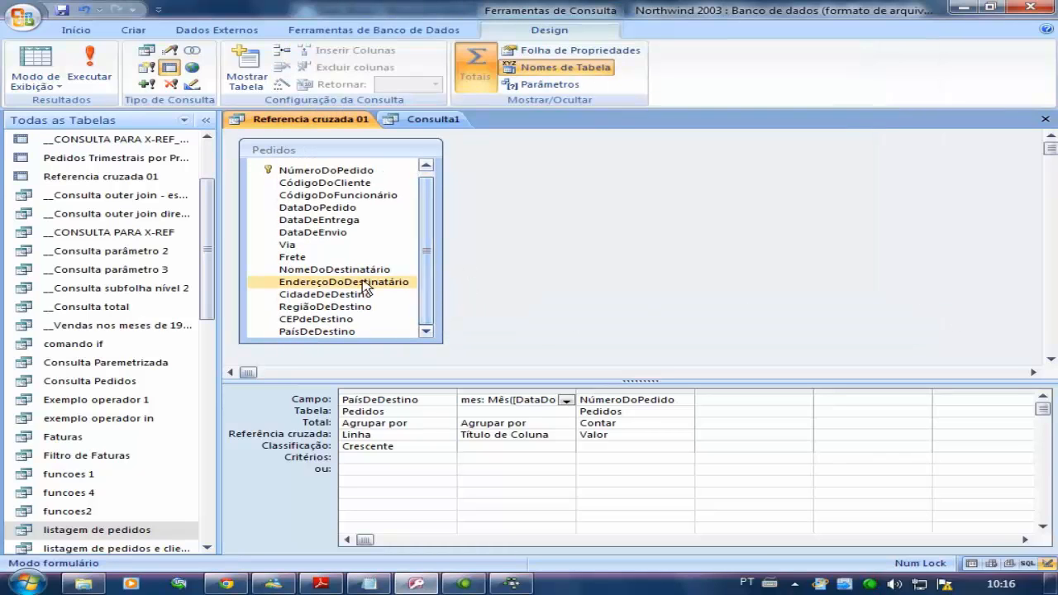
{"action": "double_click", "coordinate": [342, 209]}
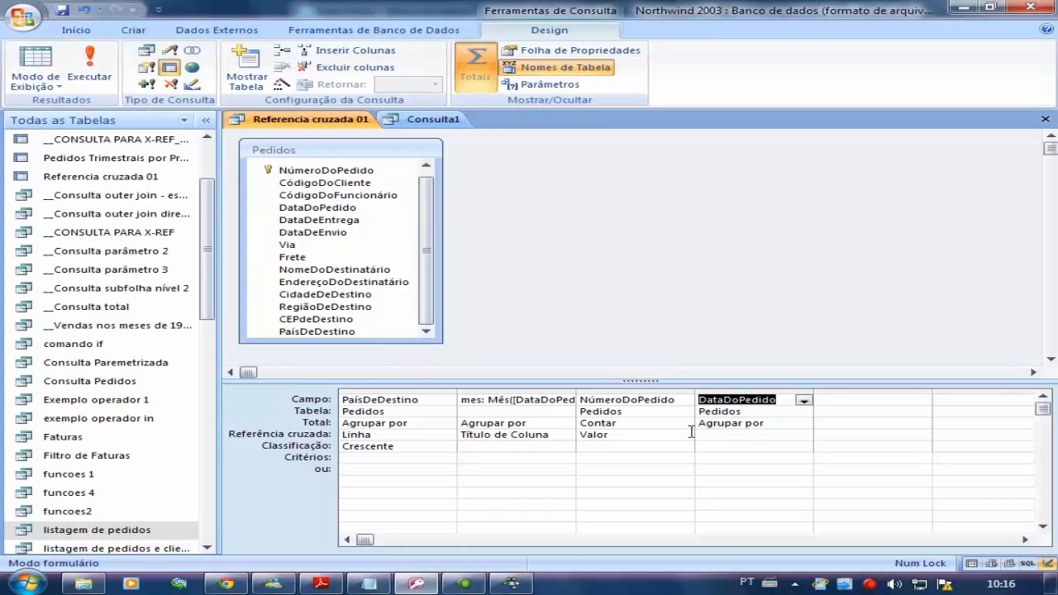
Run the crosstab query with DataDoPedido grouped, look over the rows, and return to Design view.
{"action": "left_click", "coordinate": [90, 67]}
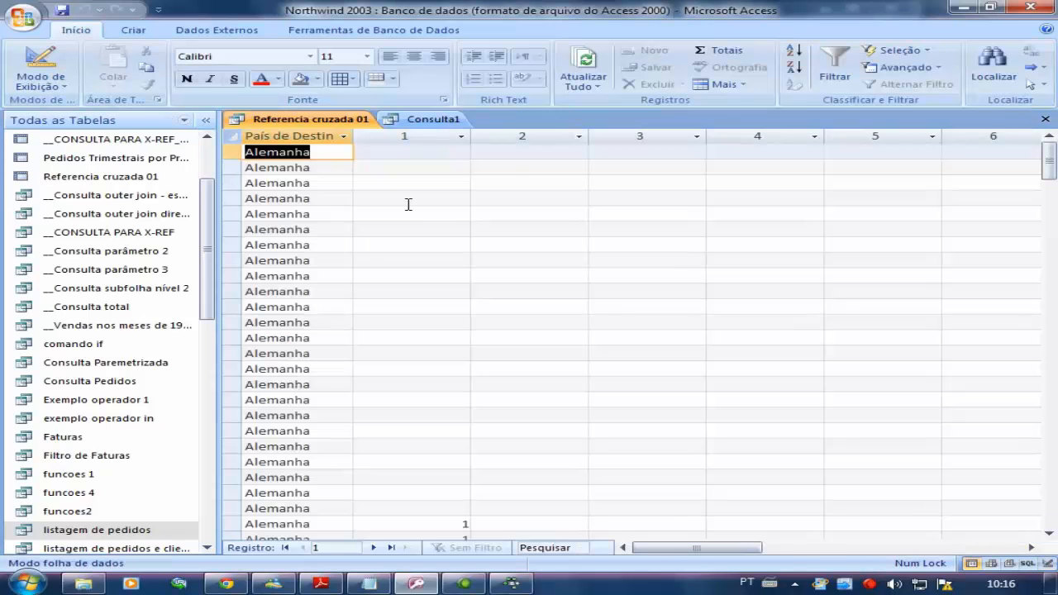
{"action": "left_click_drag", "start_coordinate": [728, 548], "coordinate": [699, 543]}
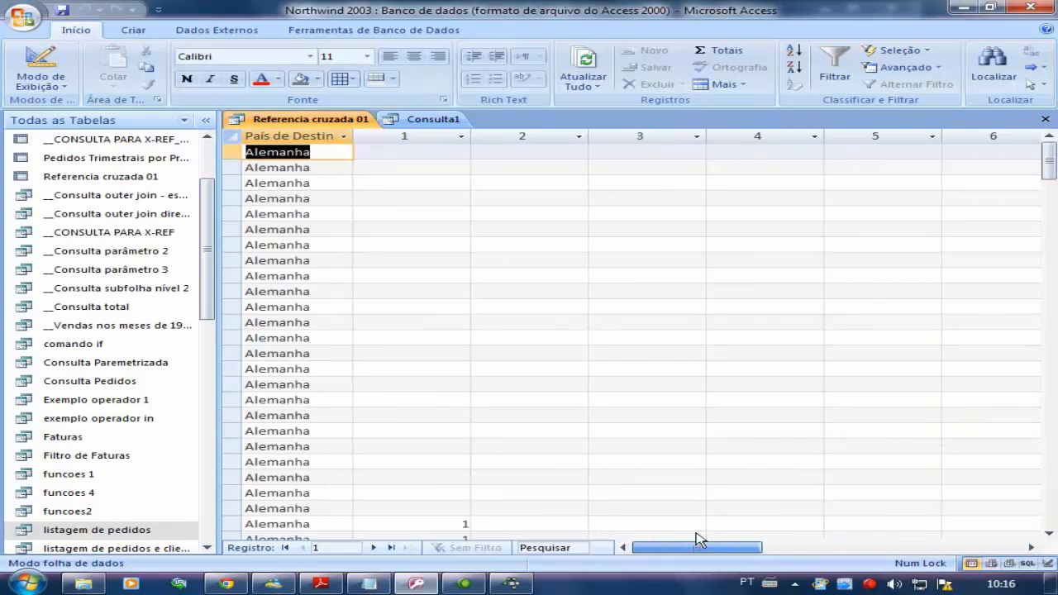
{"action": "left_click", "coordinate": [33, 75]}
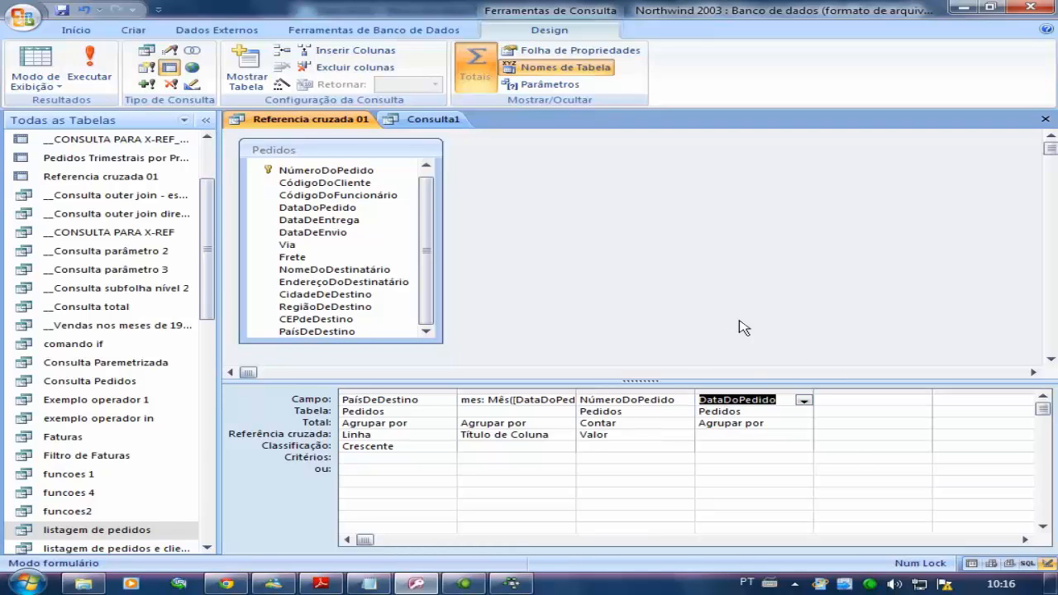
Set DataDoPedido's total to Onde with the criterion ano([DataDoPedido])=1998 and run the crosstab query.
{"action": "left_click", "coordinate": [784, 423]}
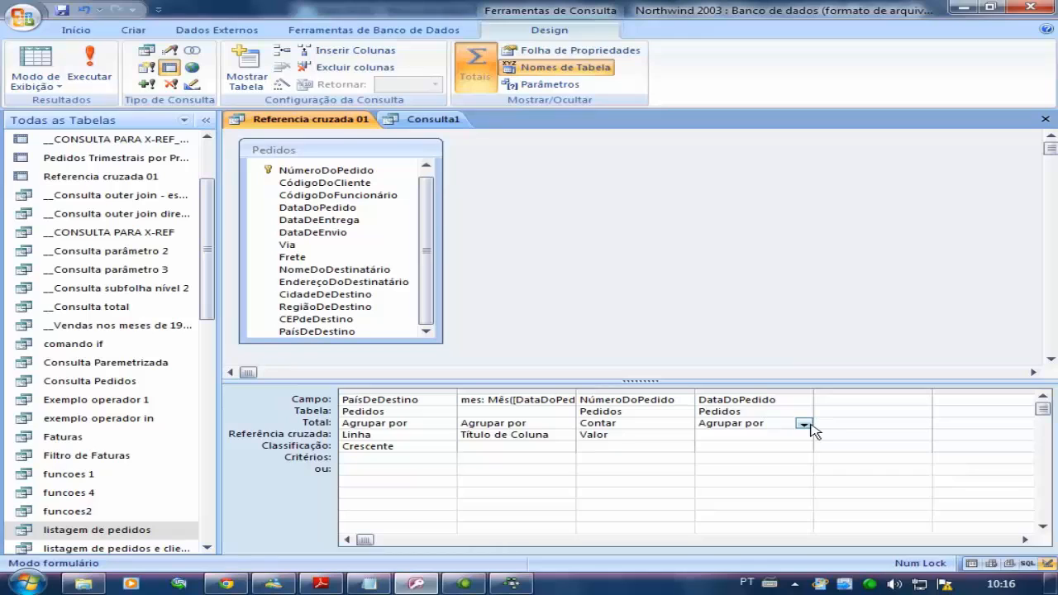
{"action": "left_click", "coordinate": [806, 424]}
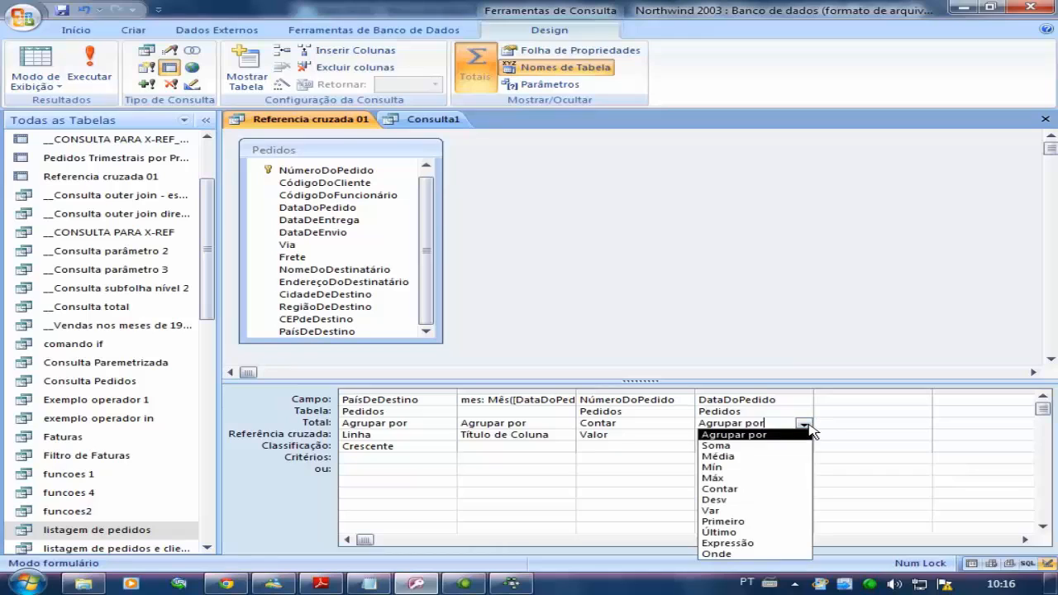
{"action": "left_click", "coordinate": [716, 554]}
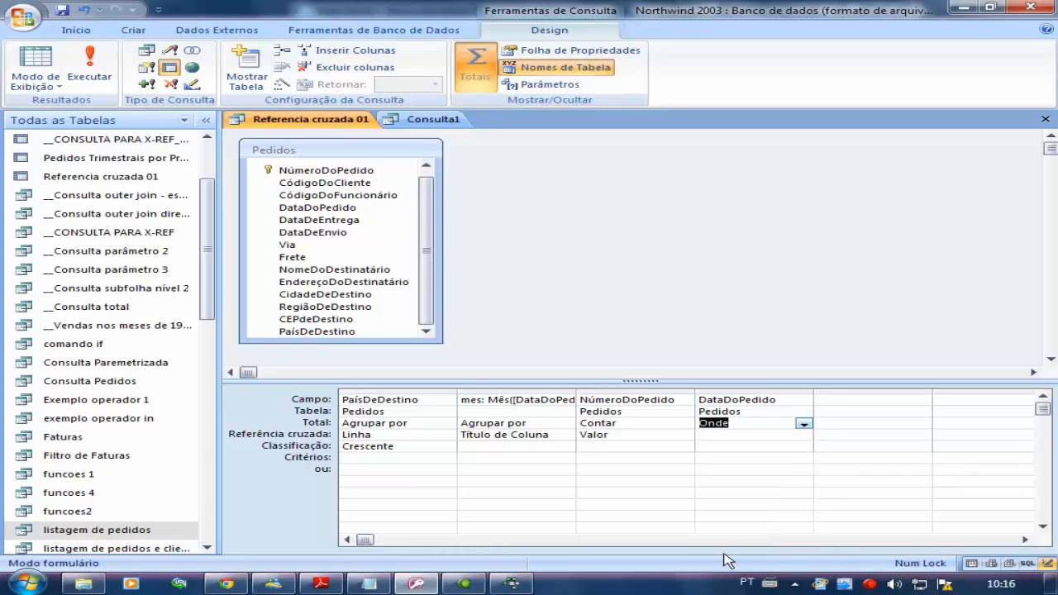
{"action": "left_click", "coordinate": [731, 460]}
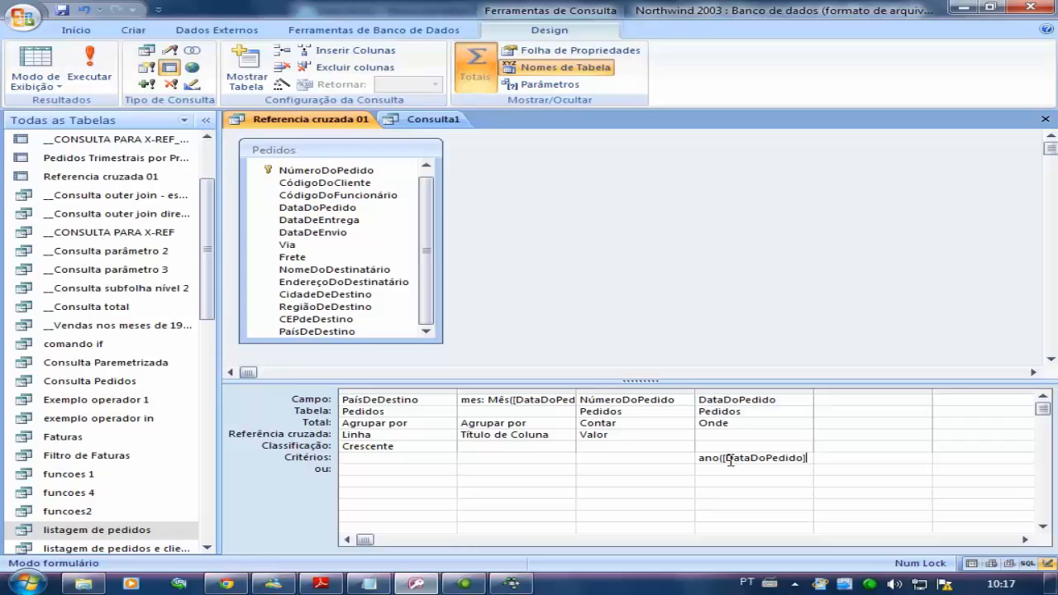
{"action": "type", "text": "=1998"}
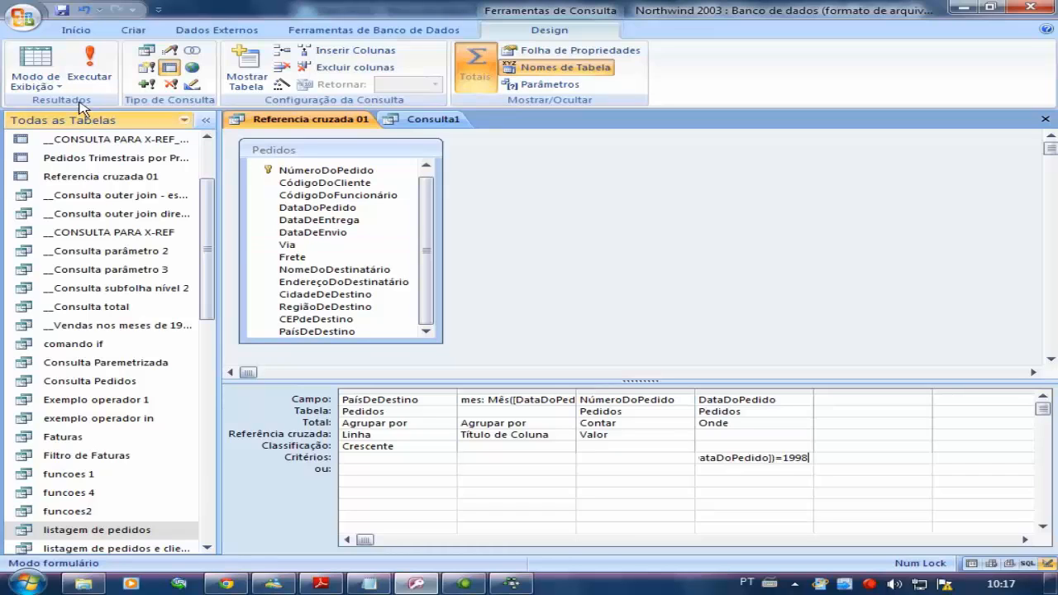
{"action": "left_click", "coordinate": [87, 74]}
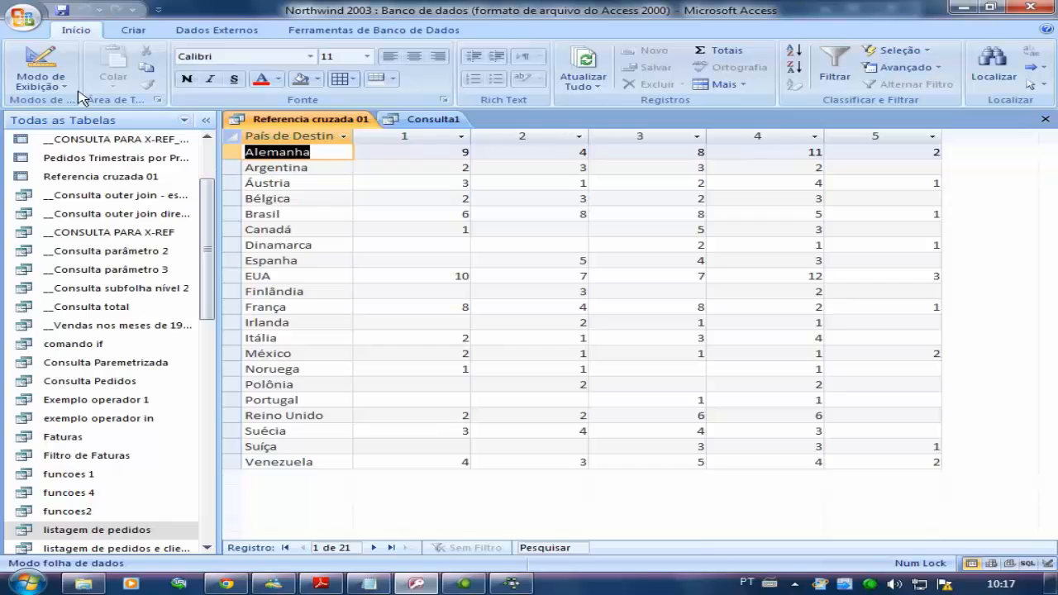
In Consulta1, set the criterion of the Ano field to =1998 and display the results.
{"action": "left_click", "coordinate": [420, 124]}
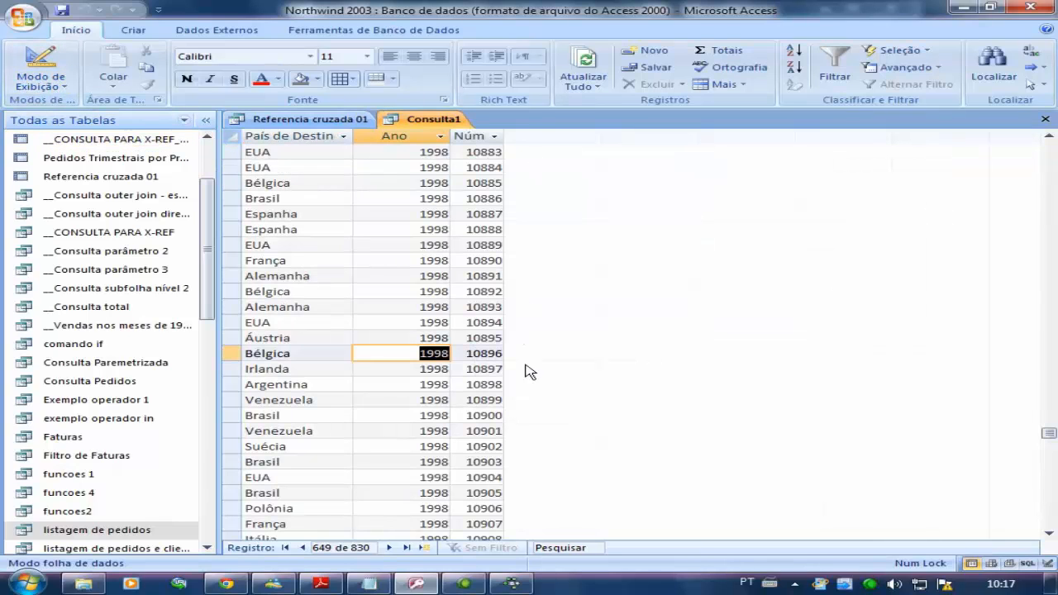
{"action": "left_click", "coordinate": [41, 67]}
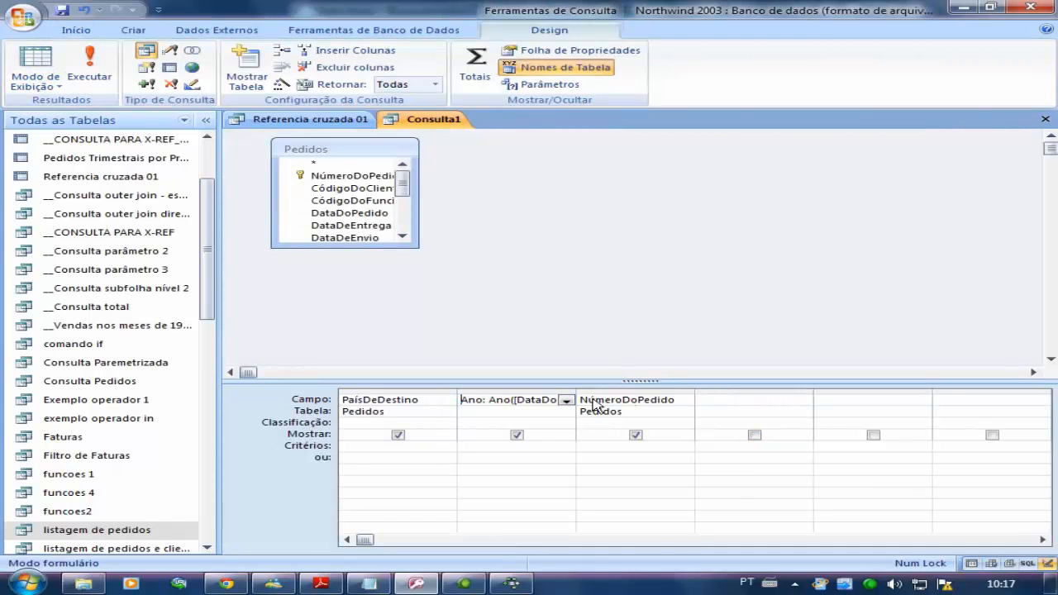
{"action": "left_click", "coordinate": [522, 446]}
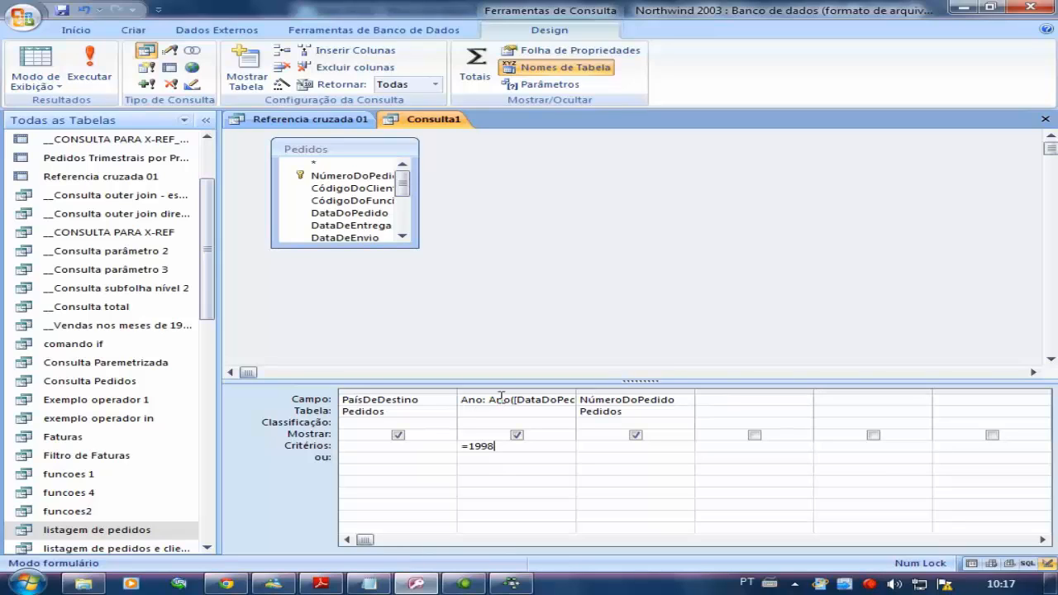
{"action": "left_click", "coordinate": [33, 79]}
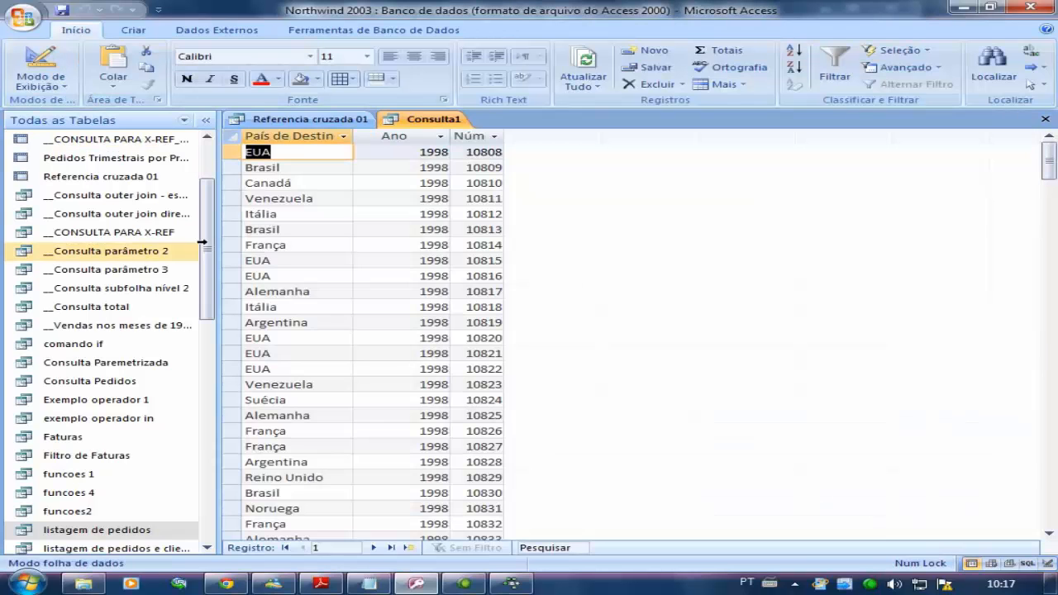
Add the DataDoPedido field to the design of Consulta1 and display its results.
{"action": "left_click", "coordinate": [37, 73]}
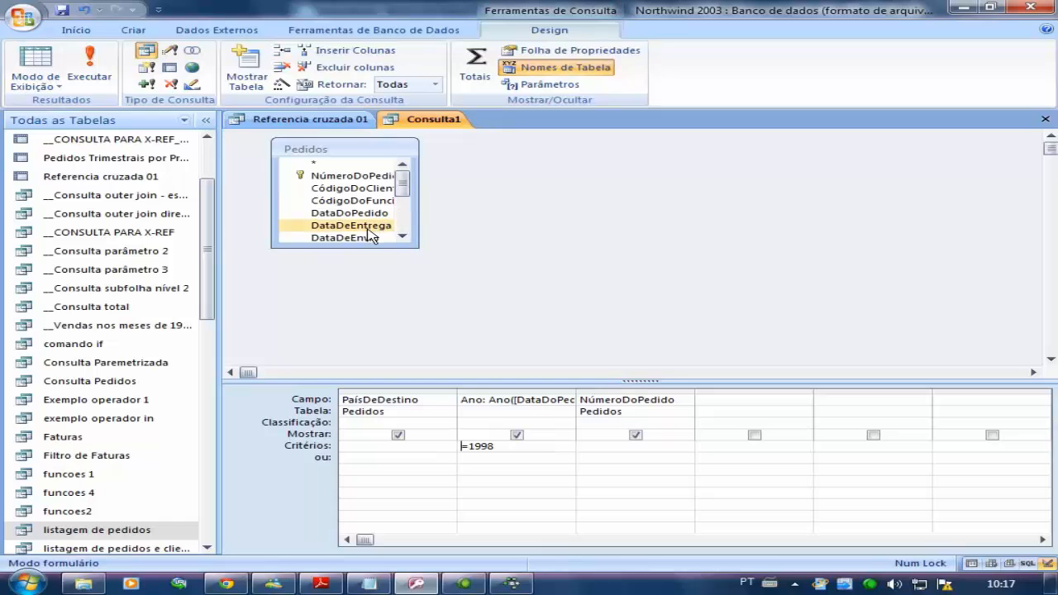
{"action": "double_click", "coordinate": [368, 213]}
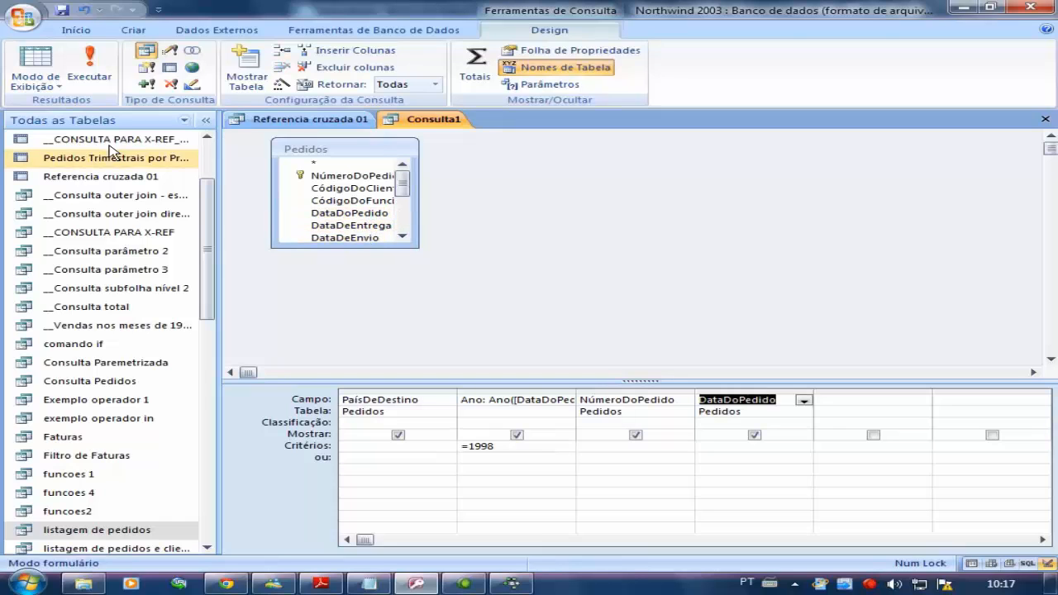
{"action": "left_click", "coordinate": [35, 68]}
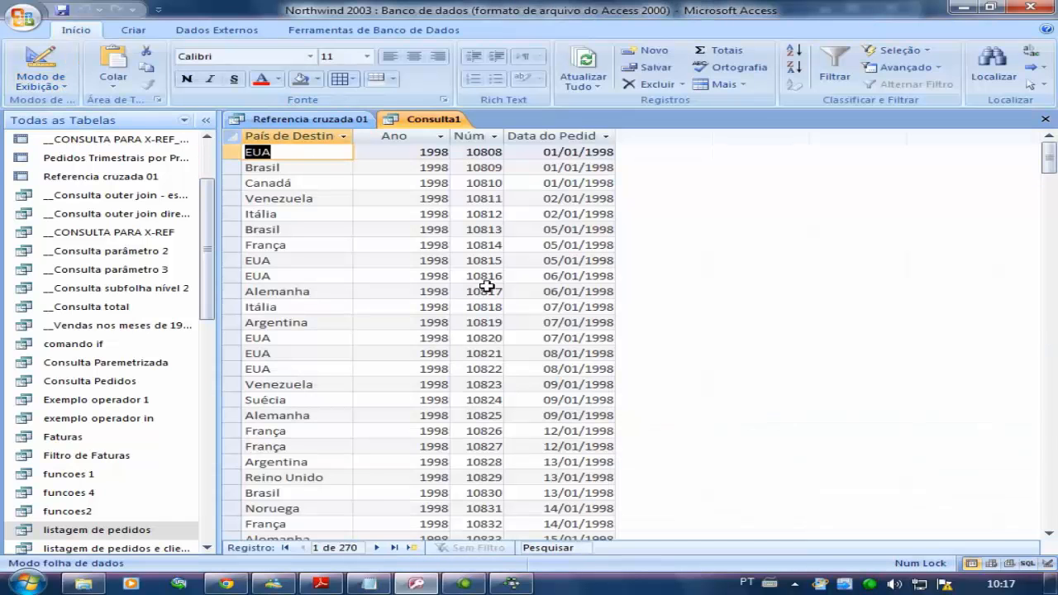
Compare the crosstab's month columns with the order dates in Consulta1 down to the last record, then return Consulta1 to Design view.
{"action": "left_click", "coordinate": [329, 120]}
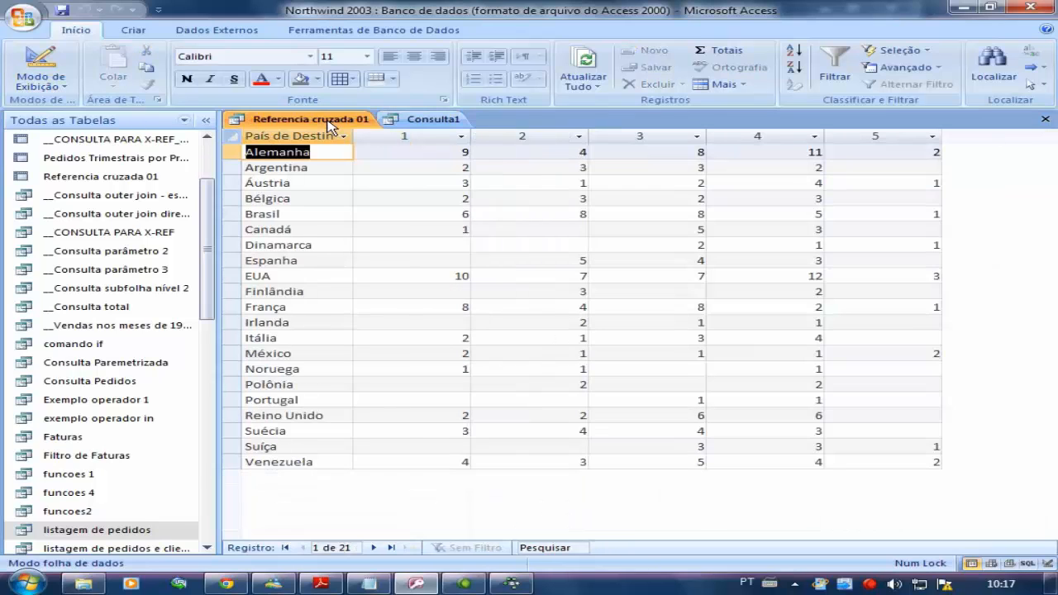
{"action": "left_click", "coordinate": [413, 121]}
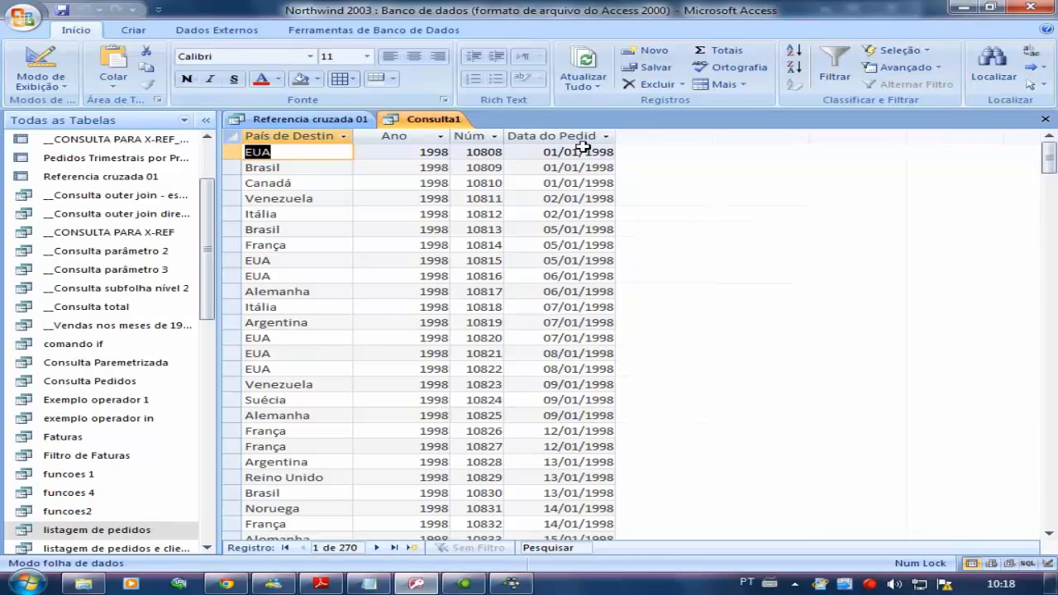
{"action": "scroll", "coordinate": [570, 347], "scroll_direction": "down", "scroll_amount": 20}
{"action": "scroll", "coordinate": [614, 446], "scroll_direction": "down", "scroll_amount": 20}
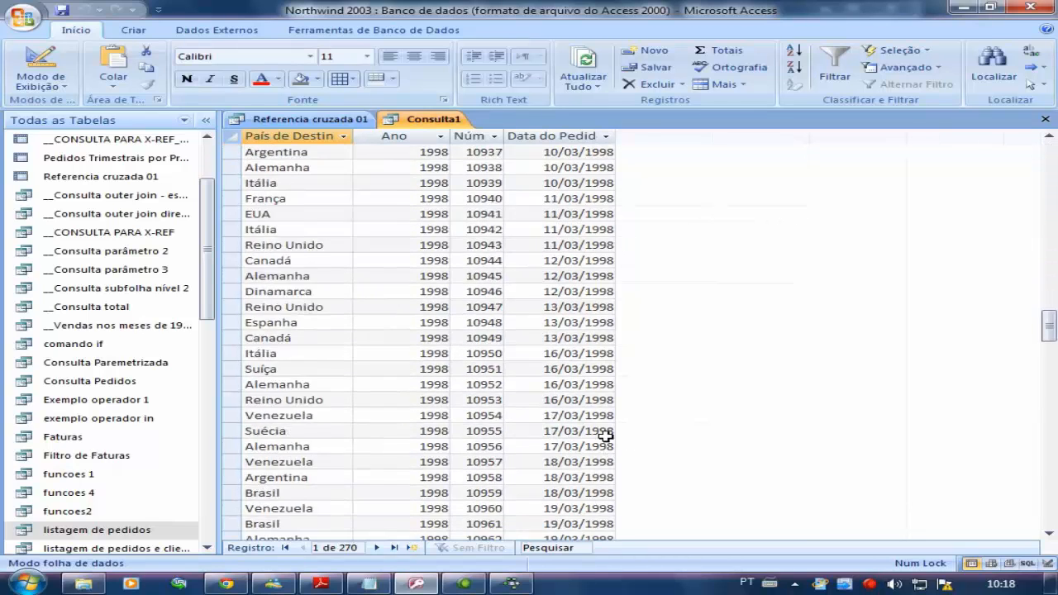
{"action": "scroll", "coordinate": [597, 438], "scroll_direction": "down", "scroll_amount": 3}
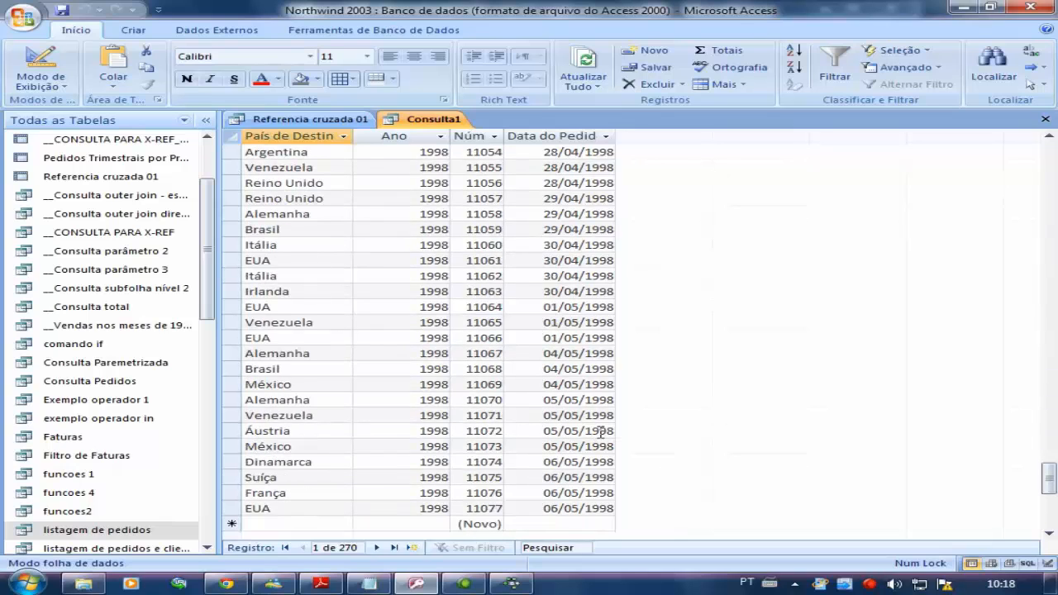
{"action": "left_click_drag", "start_coordinate": [584, 462], "coordinate": [548, 462]}
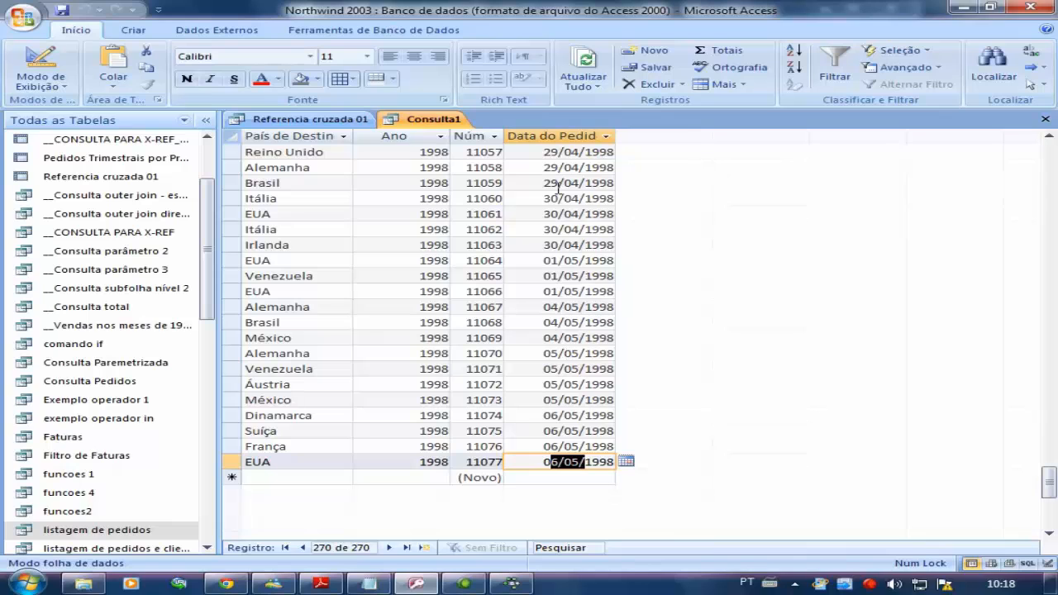
{"action": "left_click", "coordinate": [41, 60]}
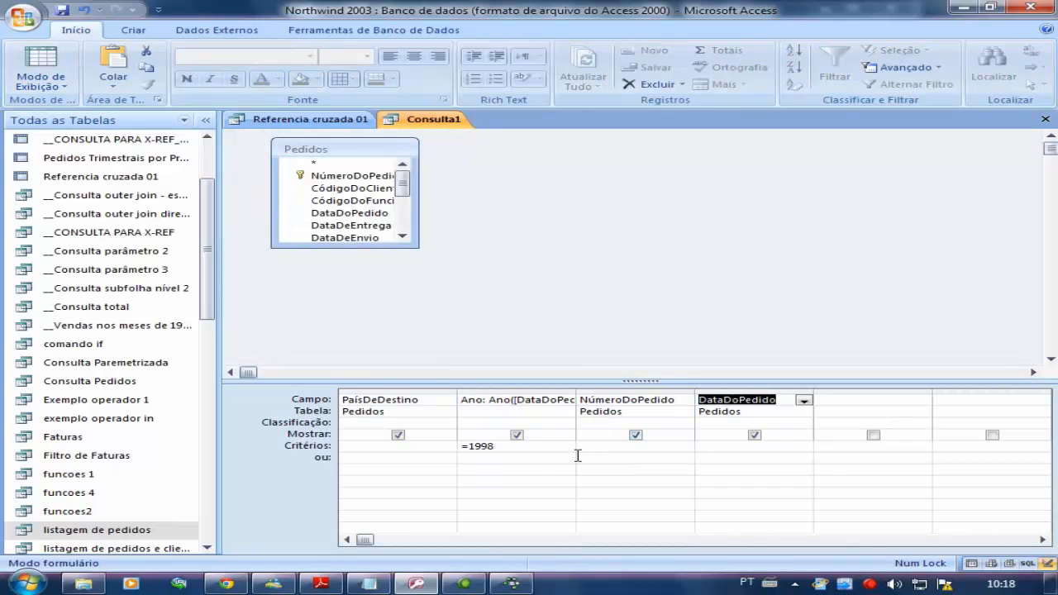
In "Referencia cruzada 01", widen the DataDoPedido column, change its criterion to Ano([DataDoPedido])=1997, and run the query.
{"action": "left_click", "coordinate": [307, 120]}
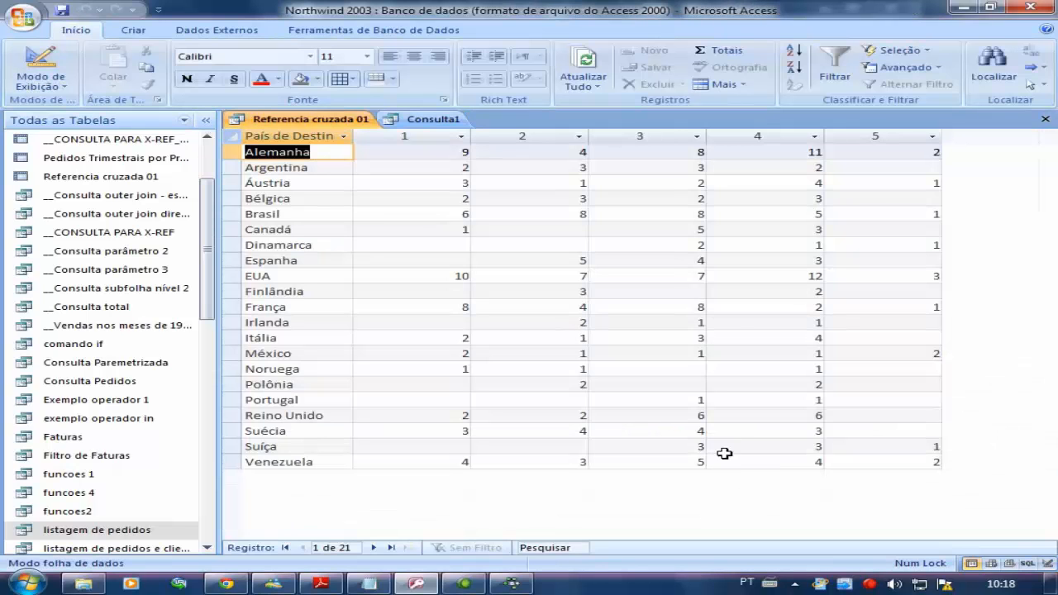
{"action": "left_click", "coordinate": [40, 62]}
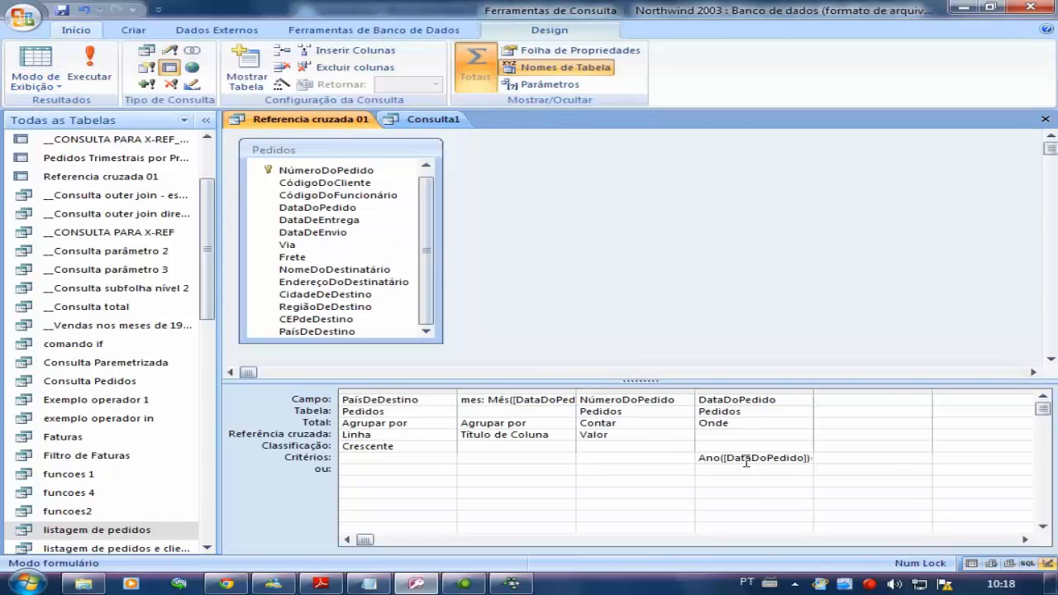
{"action": "left_click", "coordinate": [744, 462]}
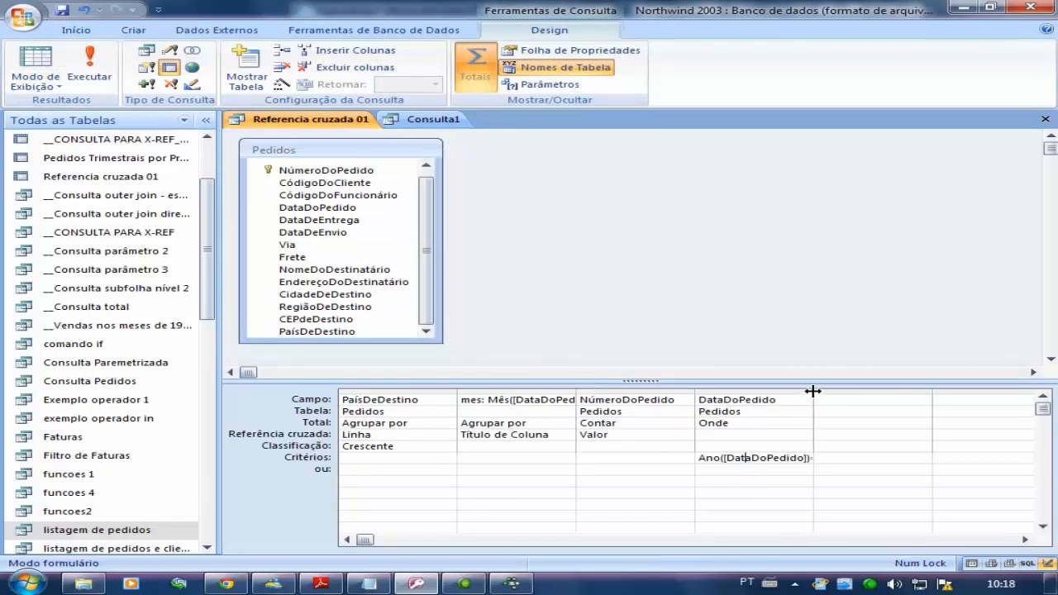
{"action": "left_click_drag", "start_coordinate": [813, 400], "coordinate": [887, 400]}
{"action": "left_click", "coordinate": [852, 456]}
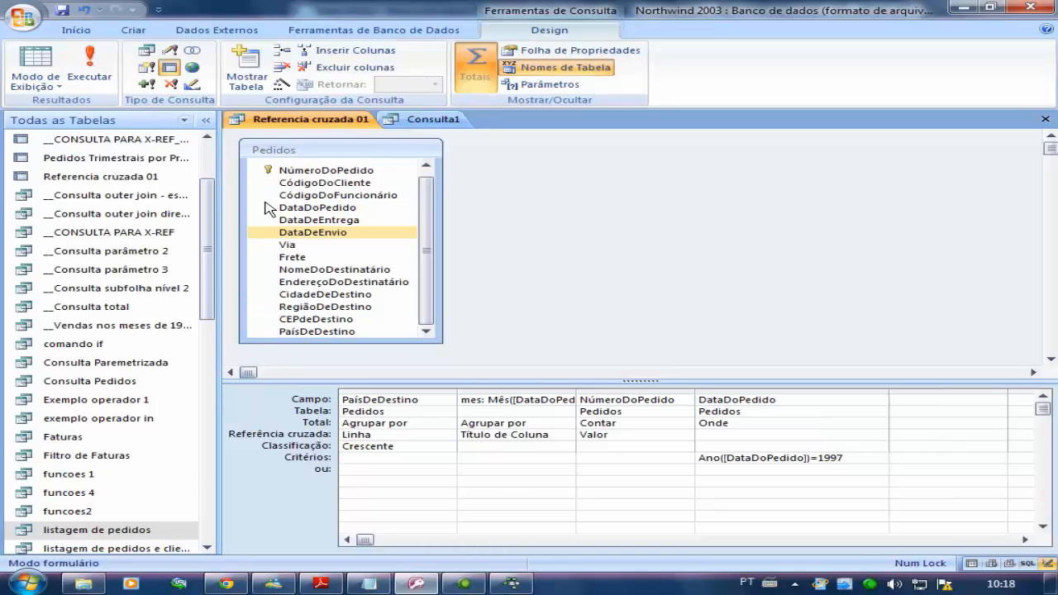
{"action": "left_click", "coordinate": [89, 67]}
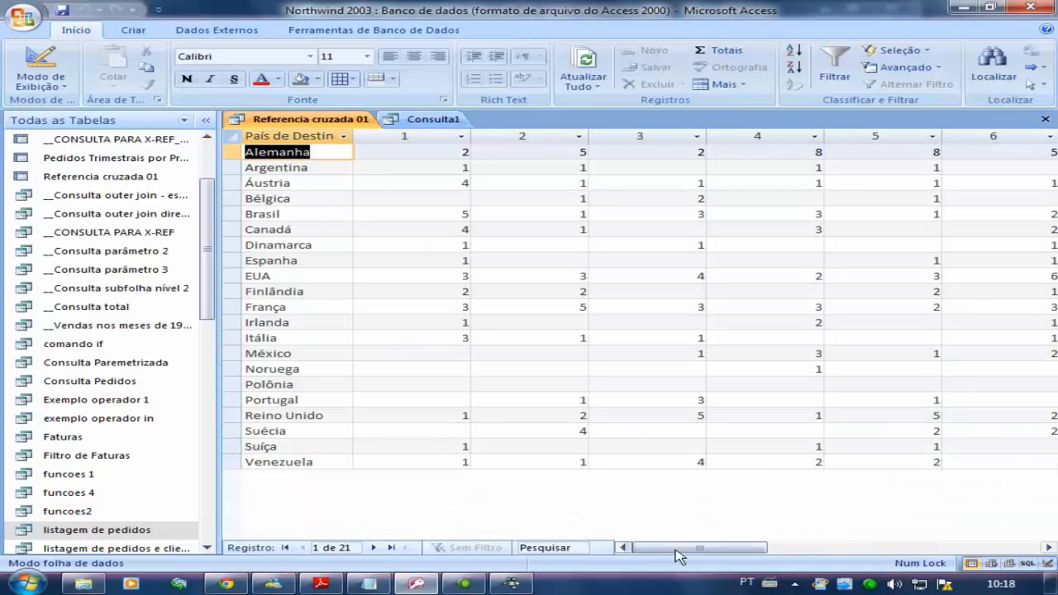
{"action": "mouse_move", "coordinate": [678, 549]}
{"action": "left_mouse_down"}
{"action": "mouse_move", "coordinate": [866, 562]}
{"action": "mouse_move", "coordinate": [668, 545]}
{"action": "left_mouse_up"}
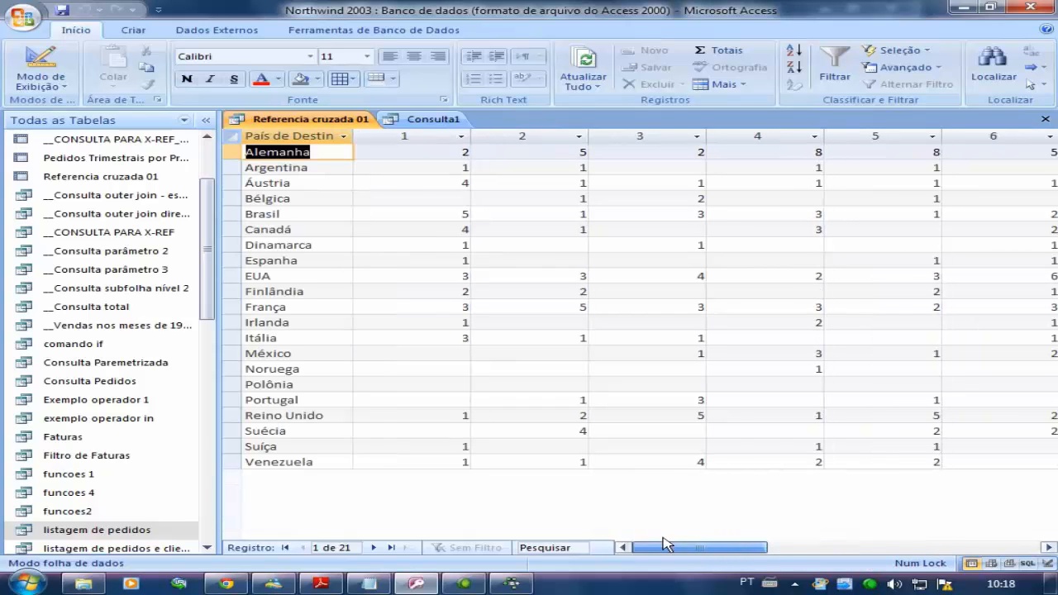
Change the crosstab's DataDoPedido criterion to Ano([DataDoPedido])=1996 and run the query again.
{"action": "left_click", "coordinate": [40, 64]}
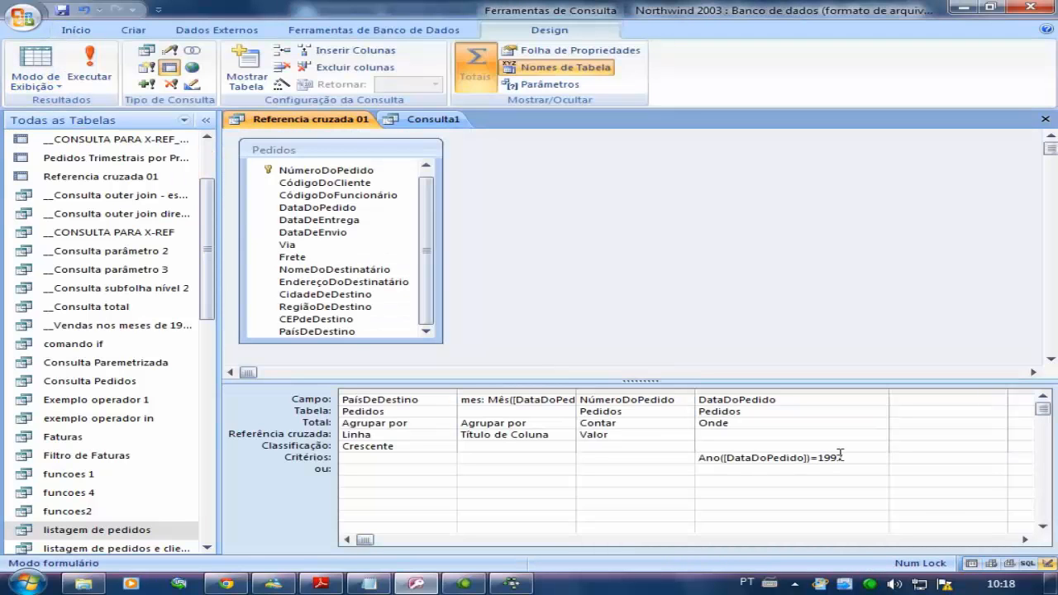
{"action": "type", "text": "6"}
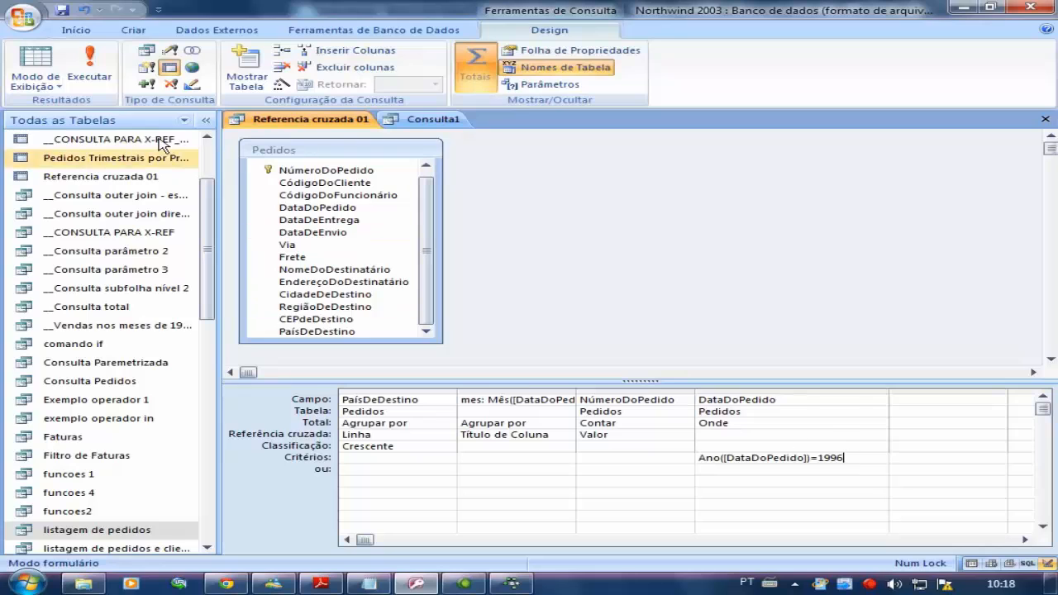
{"action": "left_click", "coordinate": [89, 66]}
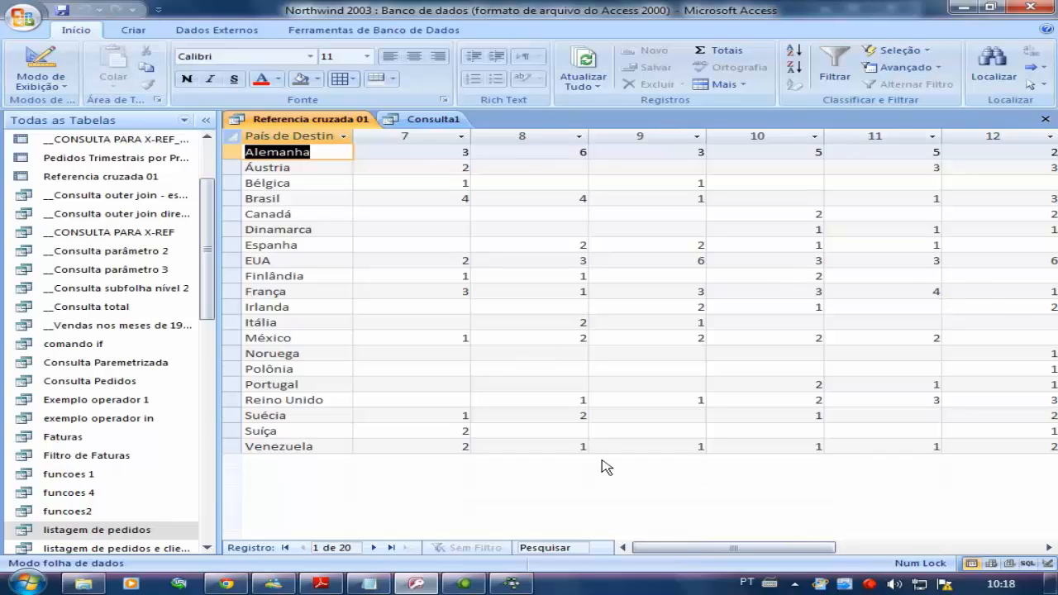
Change the Ano criterion in Consulta1 to =1996, run the query, and review the order dates in its results.
{"action": "left_click_drag", "start_coordinate": [692, 550], "coordinate": [506, 513]}
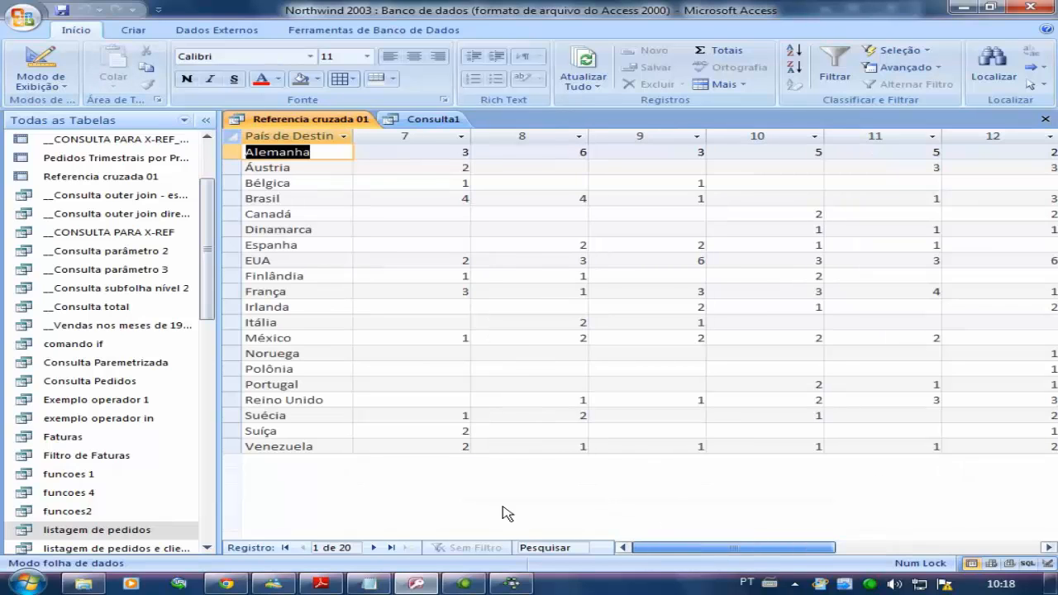
{"action": "left_click", "coordinate": [51, 61]}
{"action": "left_click", "coordinate": [405, 124]}
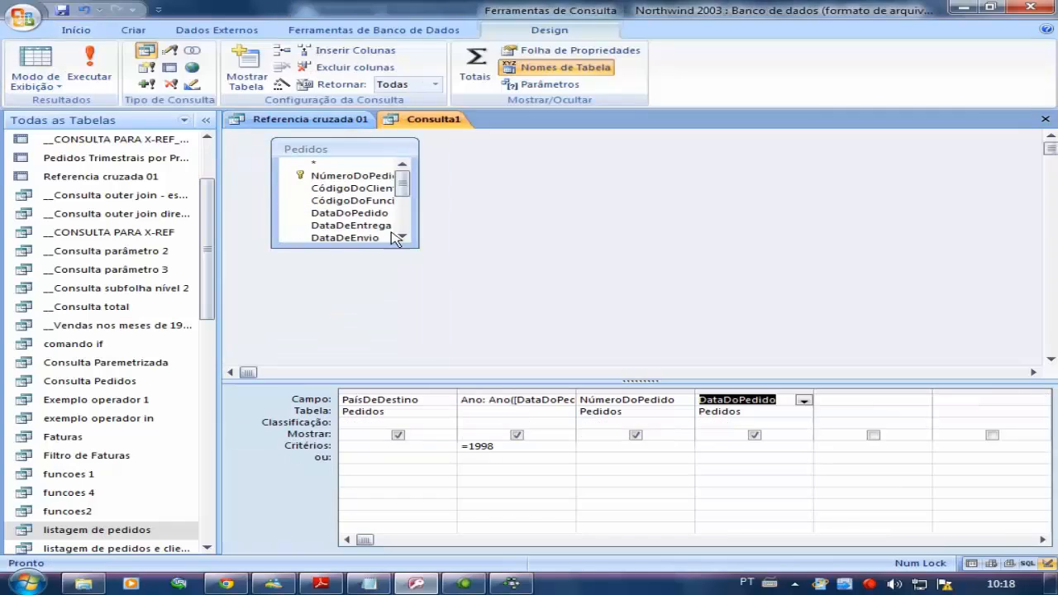
{"action": "left_click", "coordinate": [527, 446]}
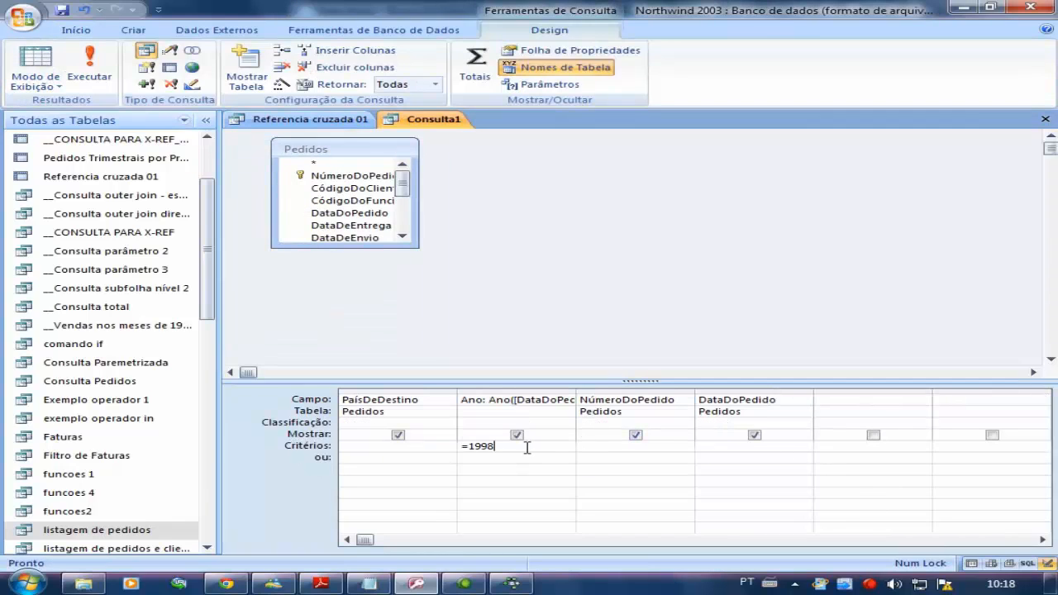
{"action": "type", "text": "6"}
{"action": "left_click", "coordinate": [51, 68]}
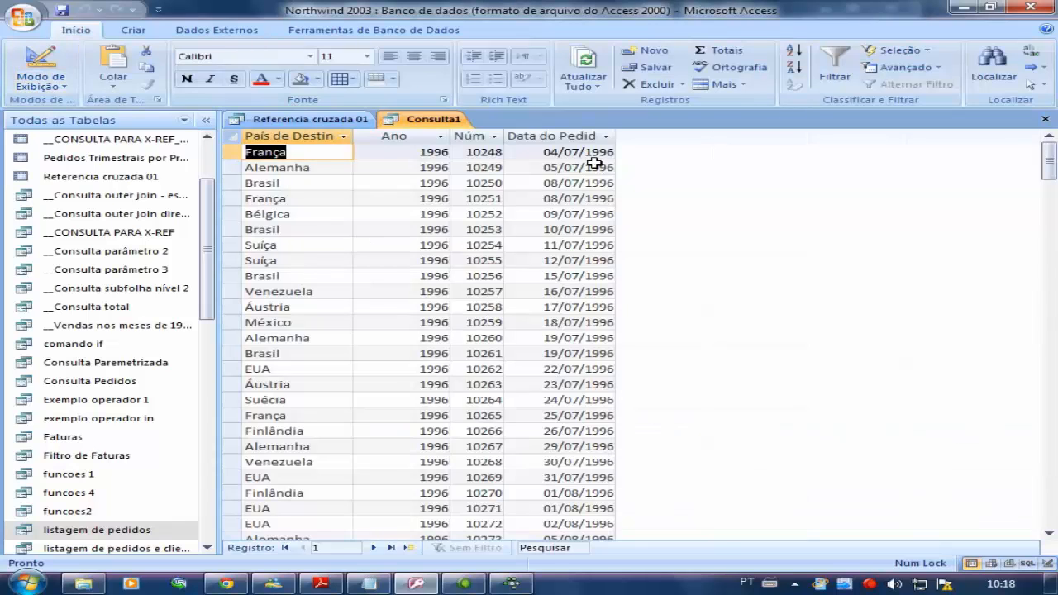
{"action": "scroll", "coordinate": [650, 512], "scroll_direction": "down", "scroll_amount": 18}
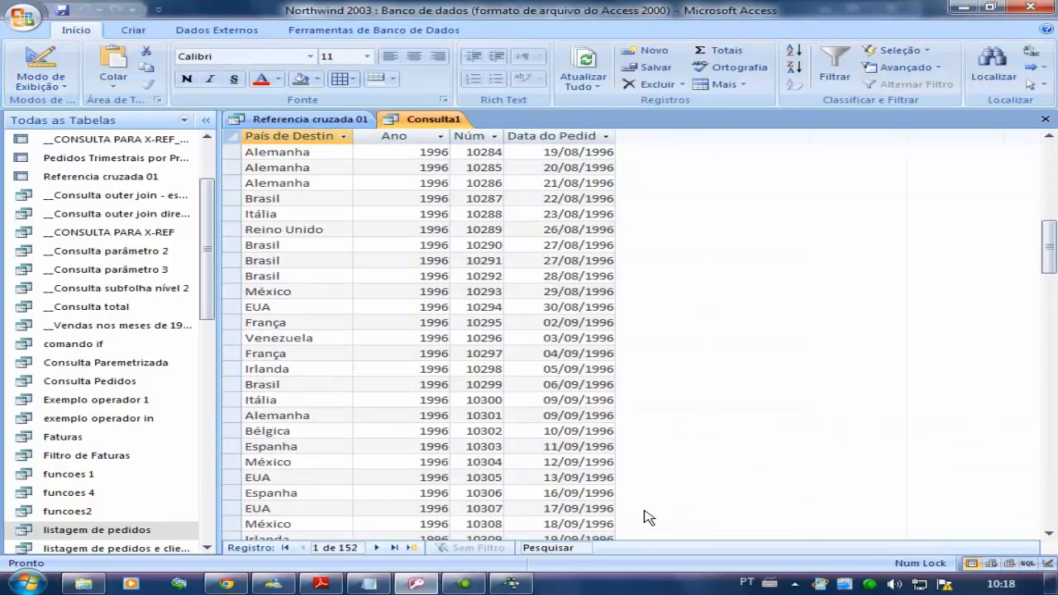
{"action": "left_click_drag", "start_coordinate": [1047, 284], "coordinate": [1033, 226]}
Run "Referencia cruzada 01" again and examine the monthly order counts in the Alemanha and Brasil rows.
{"action": "left_click", "coordinate": [330, 121]}
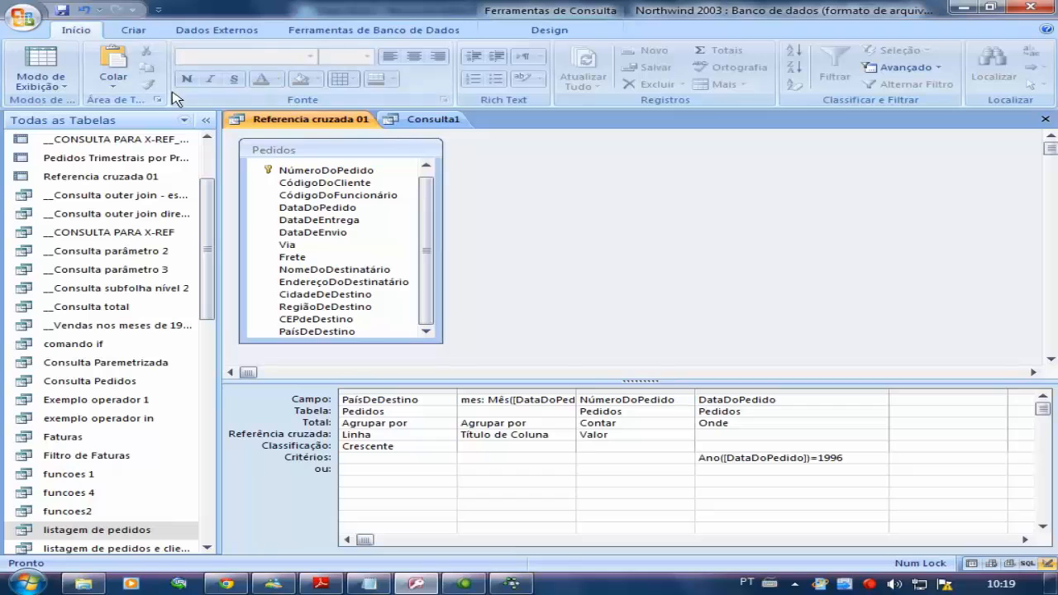
{"action": "left_click", "coordinate": [73, 67]}
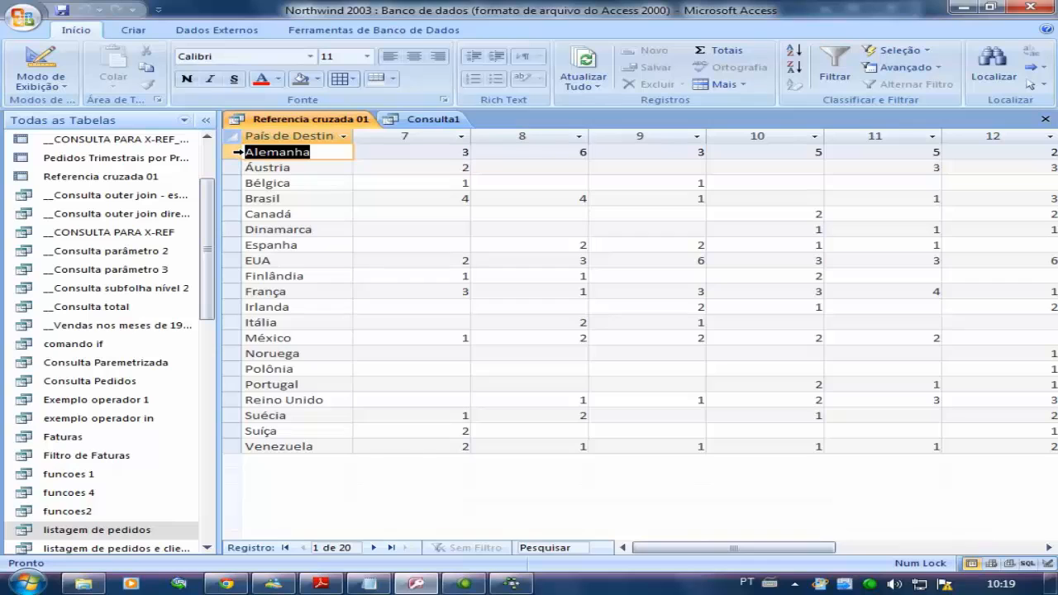
{"action": "left_click", "coordinate": [238, 151]}
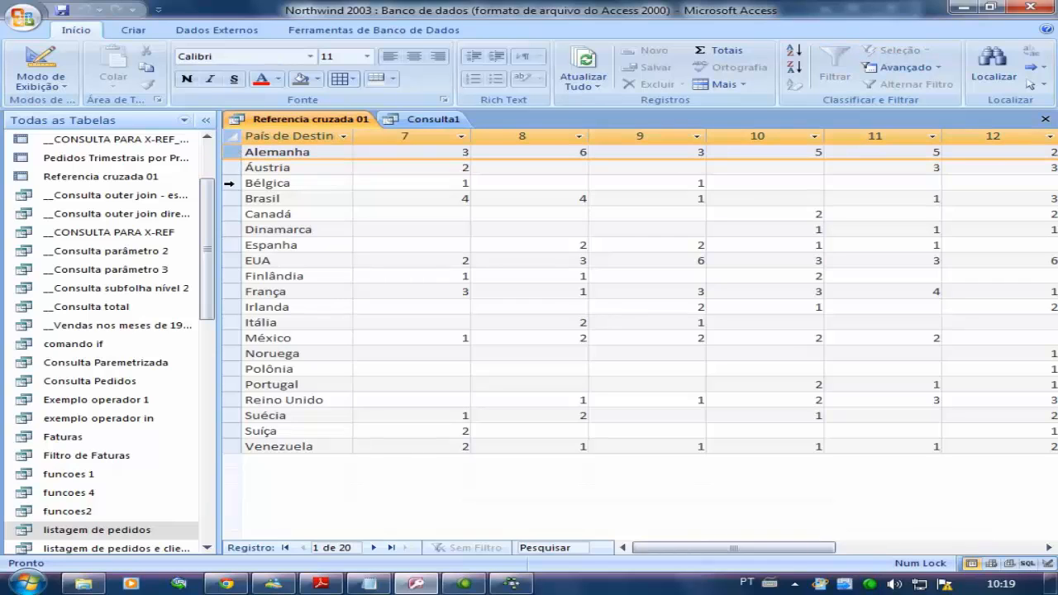
{"action": "left_click", "coordinate": [228, 198]}
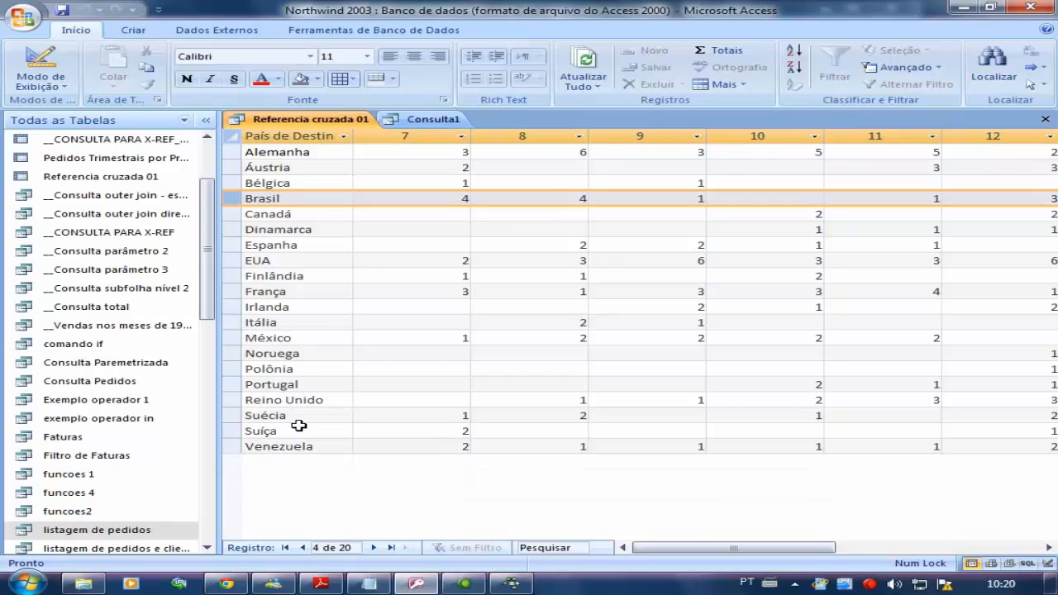
Remove the year criterion and the DataDoPedido column from the crosstab, run it, and look at the Argentina and Brasil rows.
{"action": "left_click", "coordinate": [21, 71]}
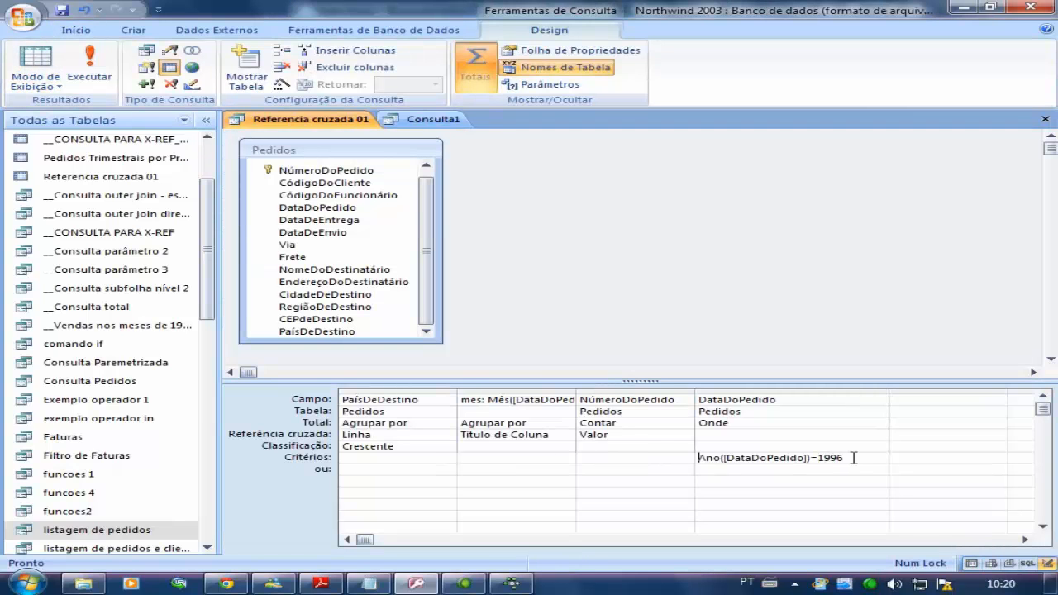
{"action": "left_click_drag", "start_coordinate": [843, 458], "coordinate": [686, 457]}
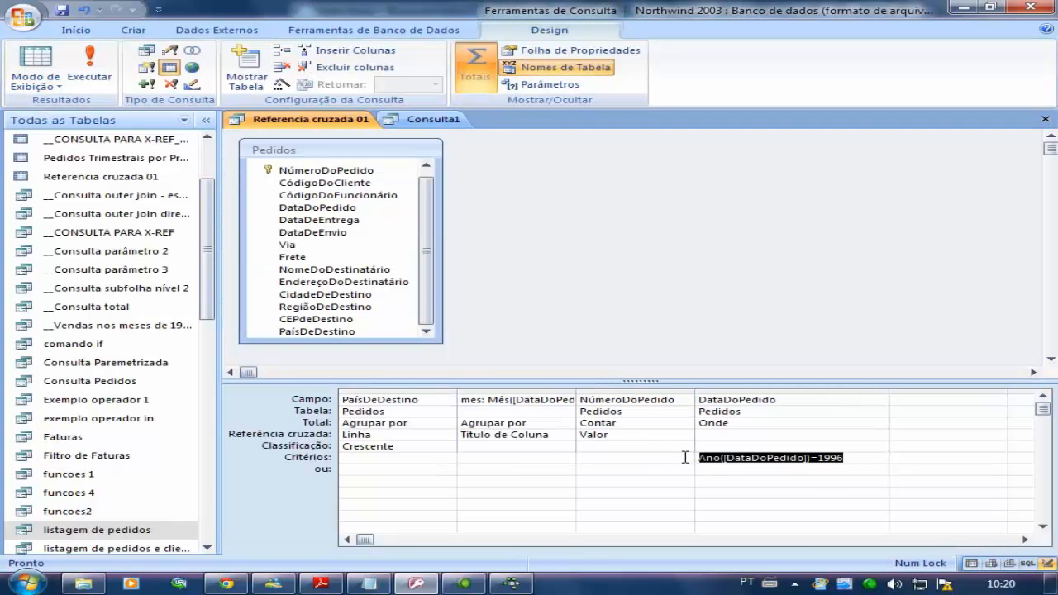
{"action": "key", "text": "Delete"}
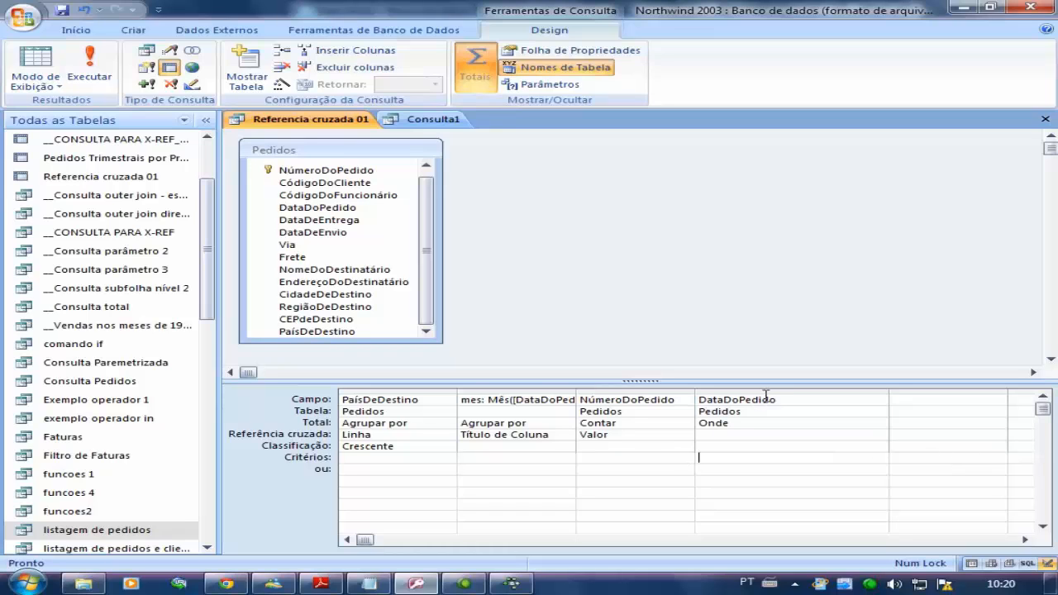
{"action": "left_click", "coordinate": [767, 392]}
{"action": "key", "text": "Delete"}
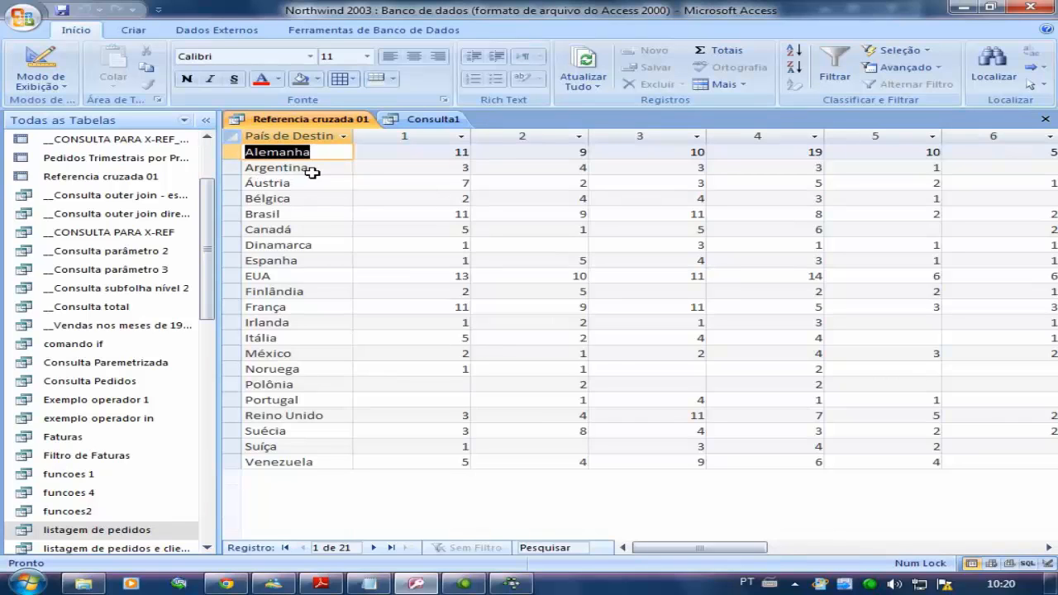
{"action": "left_click", "coordinate": [308, 172]}
{"action": "left_click", "coordinate": [300, 214]}
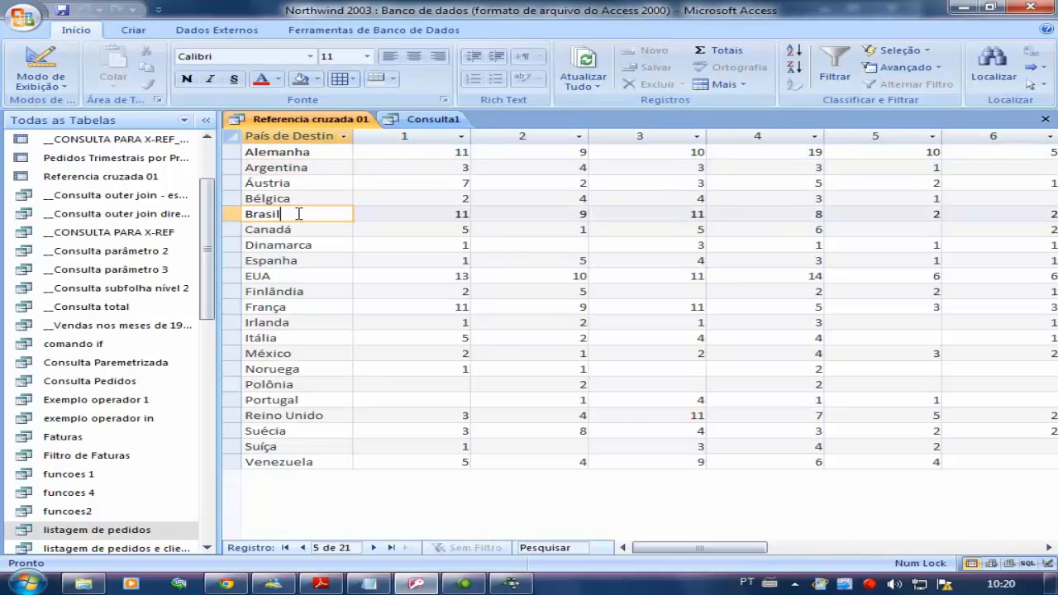
In the crosstab's design, enter a PaísDeDestino criterion with In that limits the countries to Brasil, Alemanha and Argentina.
{"action": "left_click", "coordinate": [40, 63]}
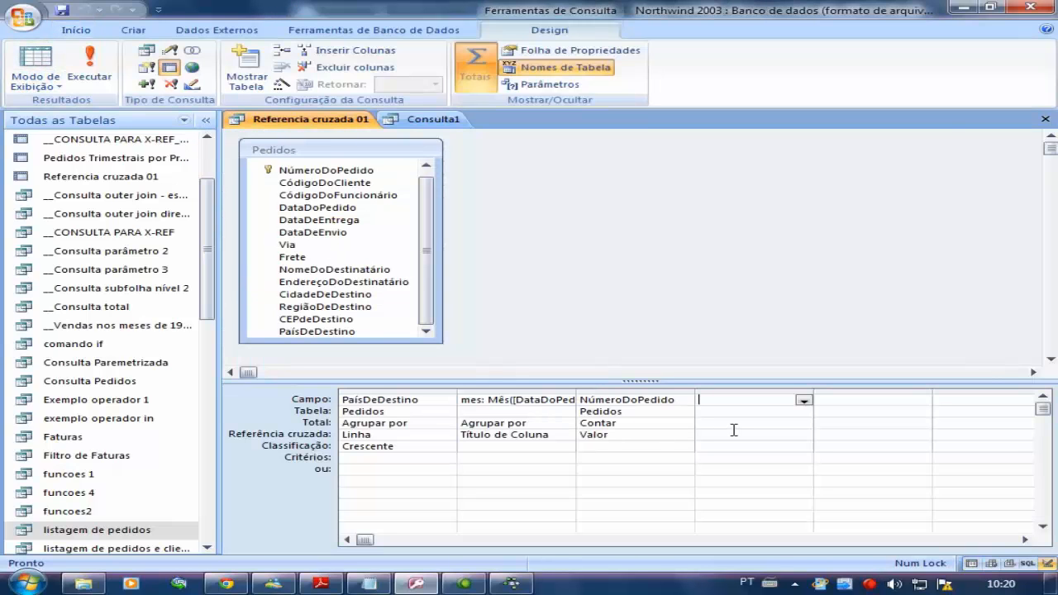
{"action": "left_click", "coordinate": [730, 421]}
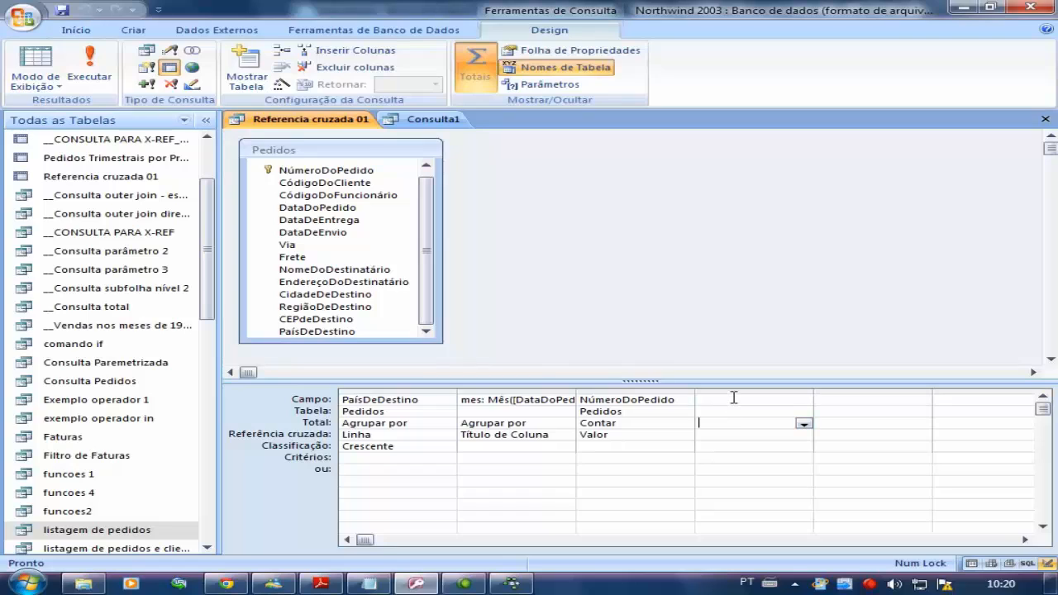
{"action": "left_click", "coordinate": [734, 399]}
{"action": "left_click", "coordinate": [721, 435]}
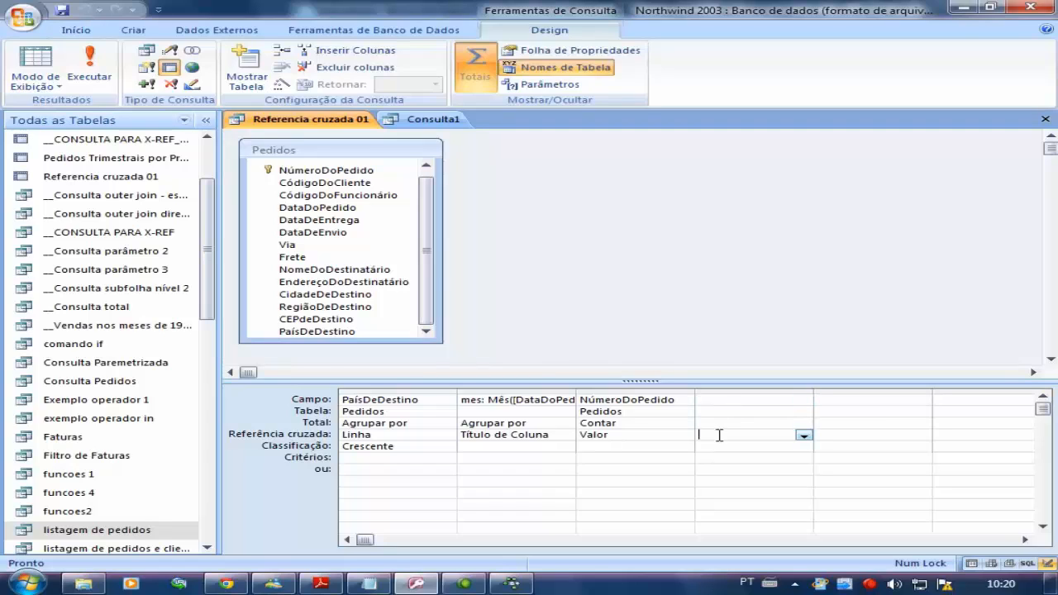
{"action": "left_click", "coordinate": [404, 459]}
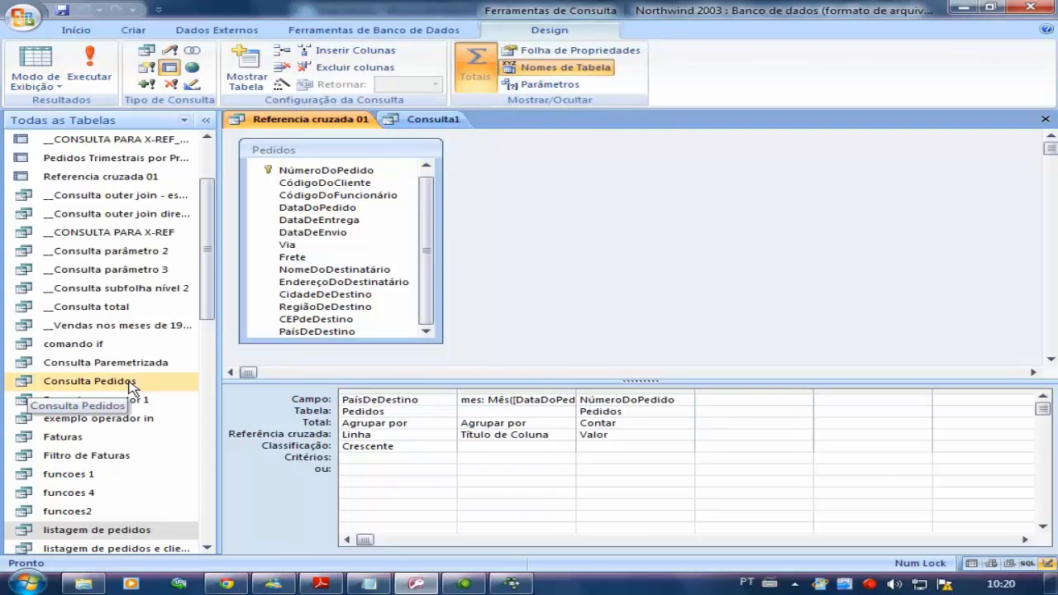
{"action": "type", "text": "in(\"Brasil\";\"Ale"}
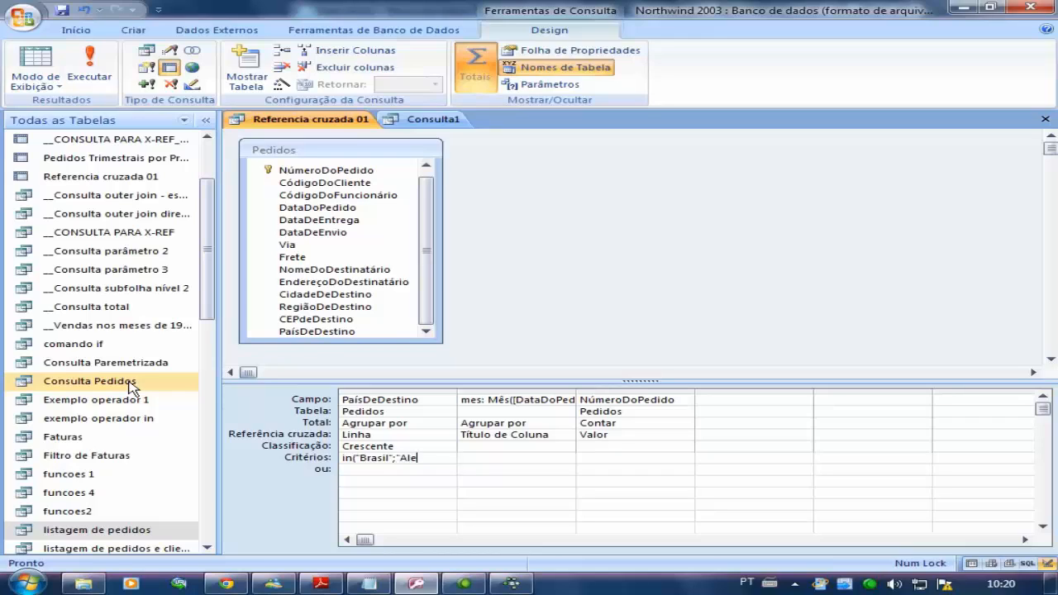
{"action": "type", "text": "ha\";Ar"}
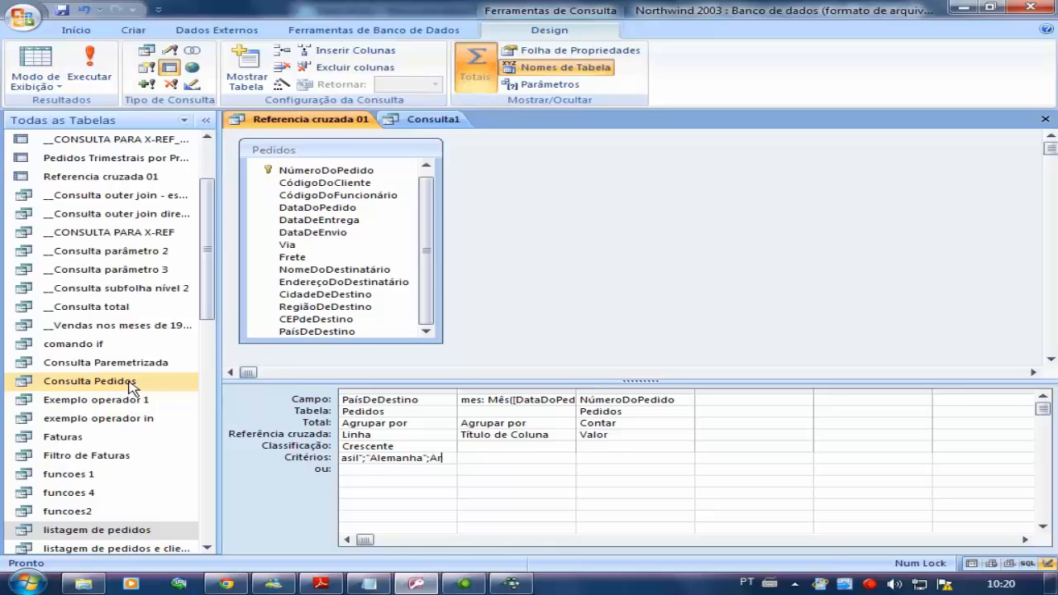
{"action": "type", "text": "gentina"}
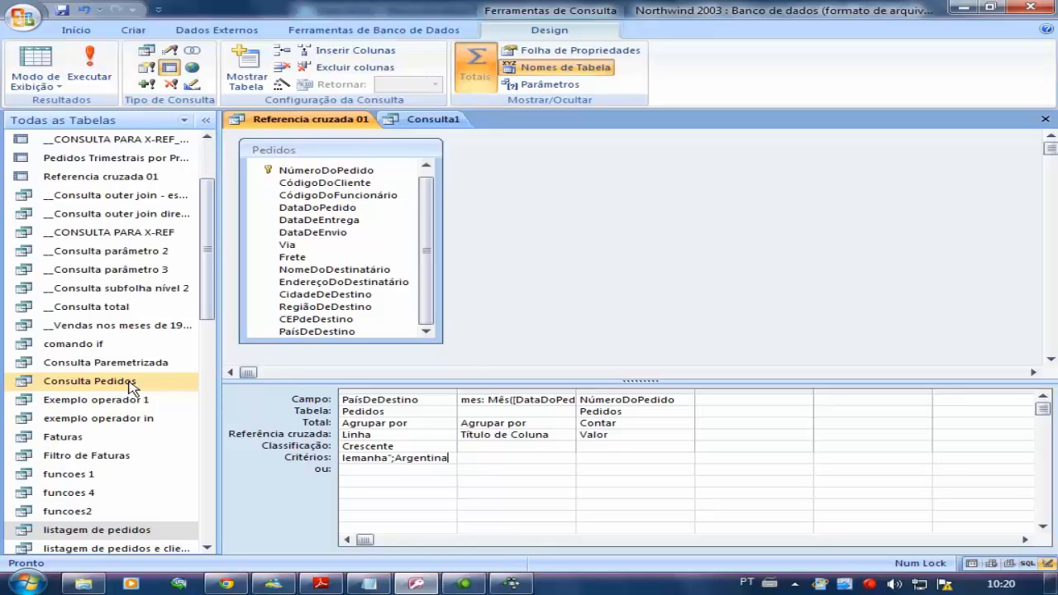
{"action": "type", "text": "\")"}
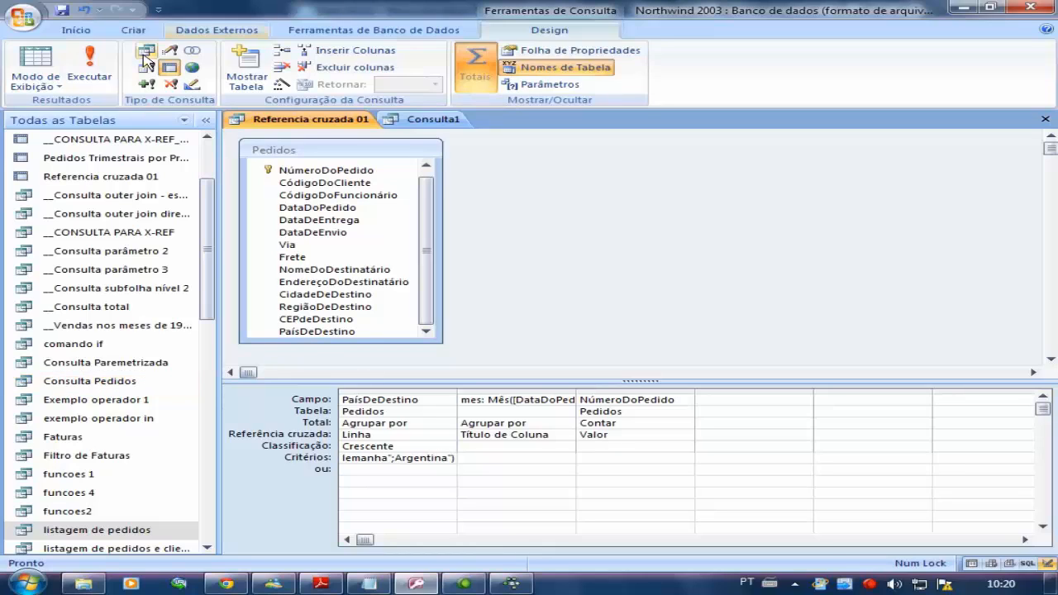
Add the missing opening quotation mark before Argentina in the PaísDeDestino criterion and run the crosstab.
{"action": "left_click", "coordinate": [89, 66]}
{"action": "left_click", "coordinate": [536, 344]}
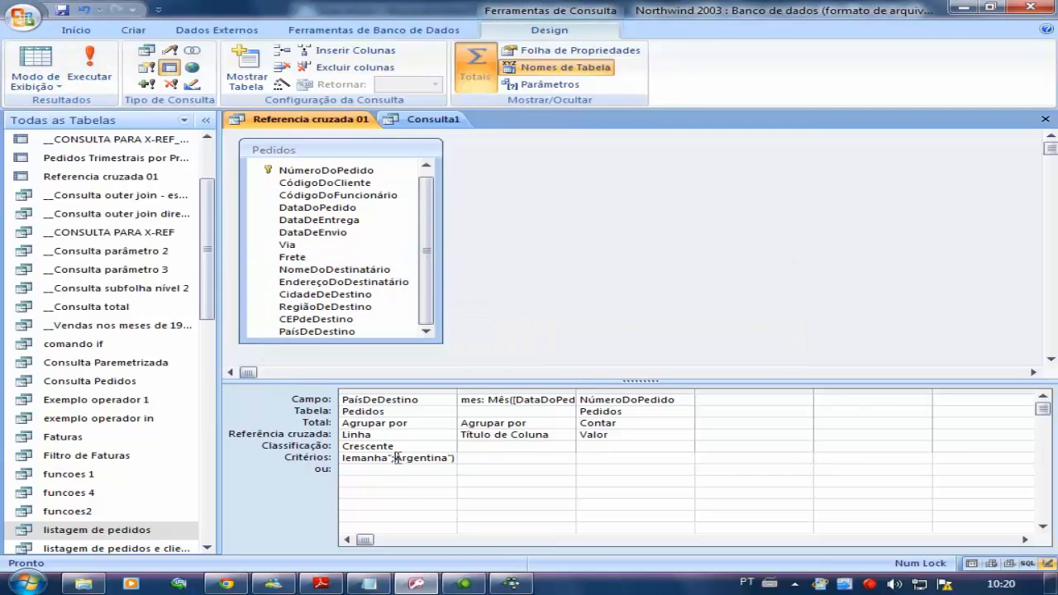
{"action": "type", "text": "\""}
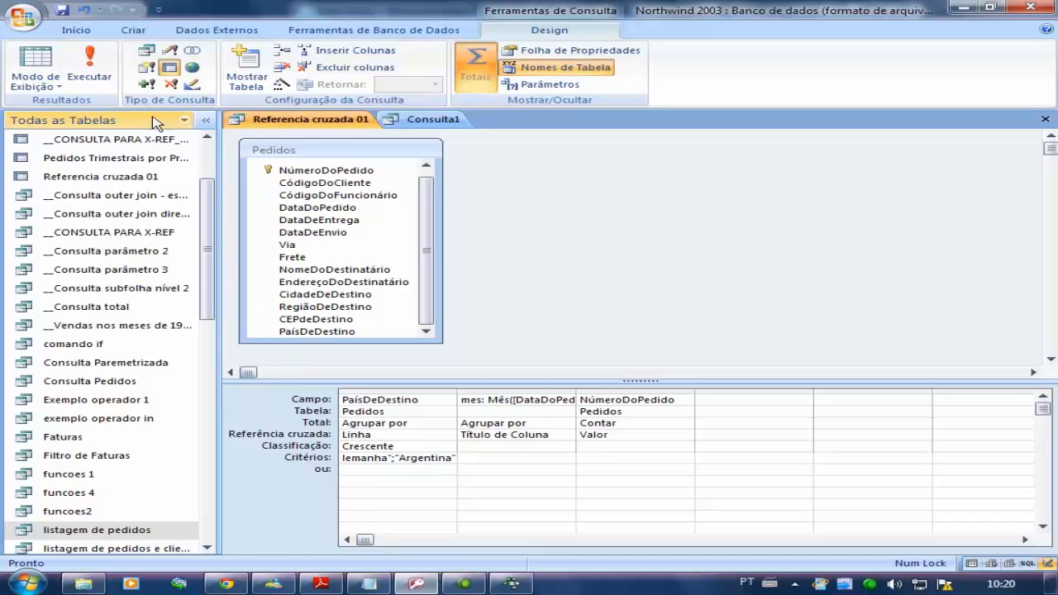
{"action": "left_click", "coordinate": [89, 66]}
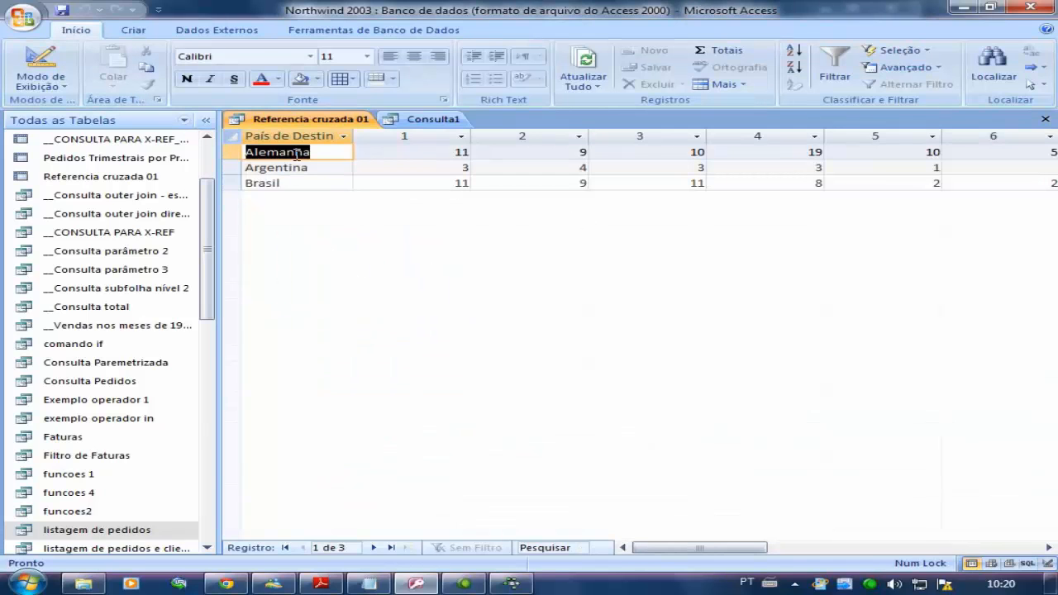
Return the crosstab to Design view, add the DataDeEnvio field as a fourth column, and set its total to Onde.
{"action": "left_click", "coordinate": [40, 62]}
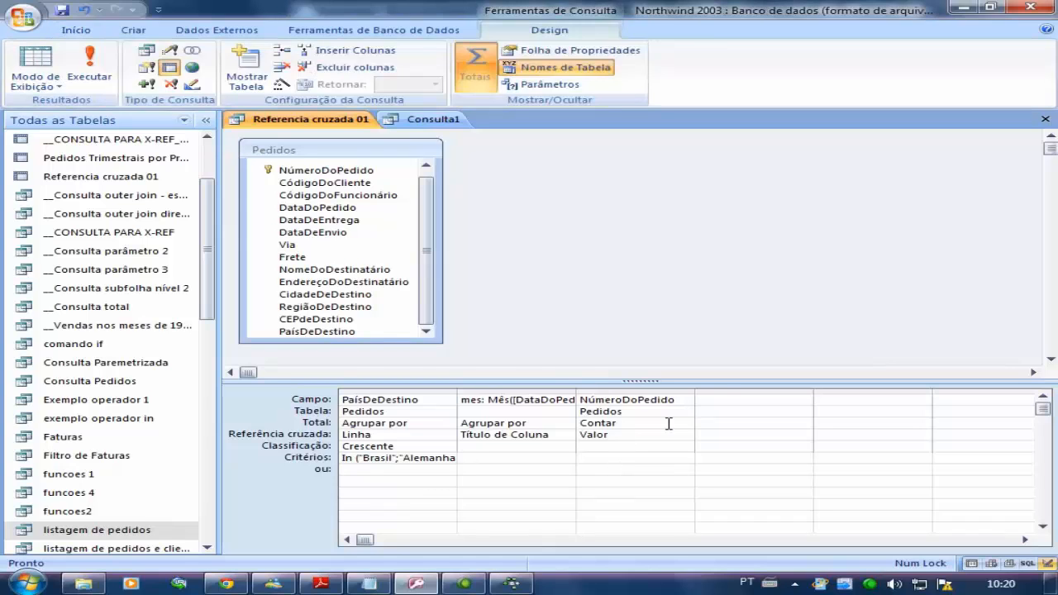
{"action": "left_click", "coordinate": [801, 402]}
{"action": "left_click", "coordinate": [802, 402]}
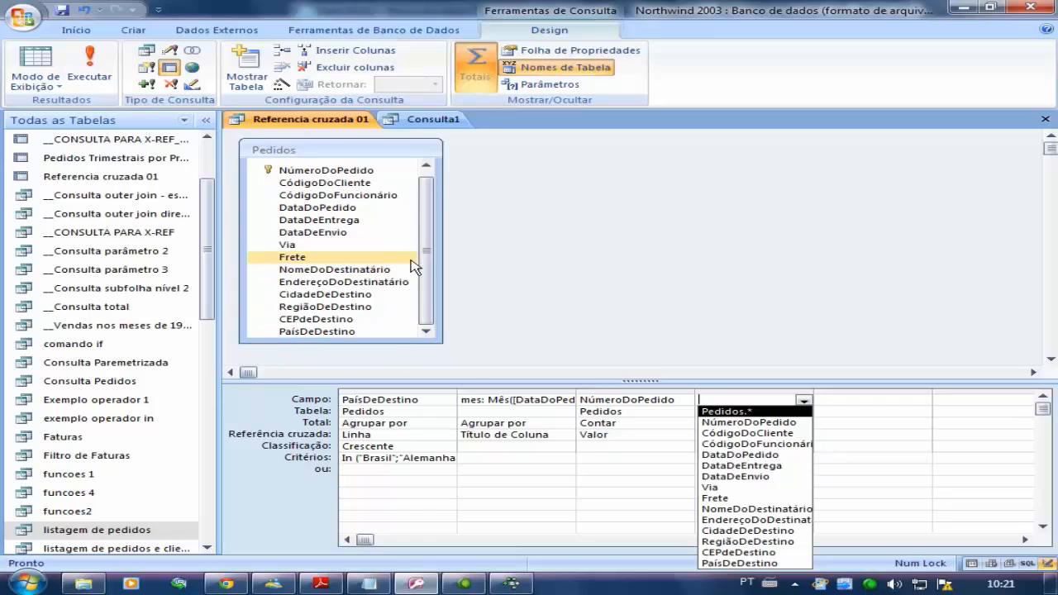
{"action": "left_click_drag", "start_coordinate": [380, 232], "coordinate": [751, 439]}
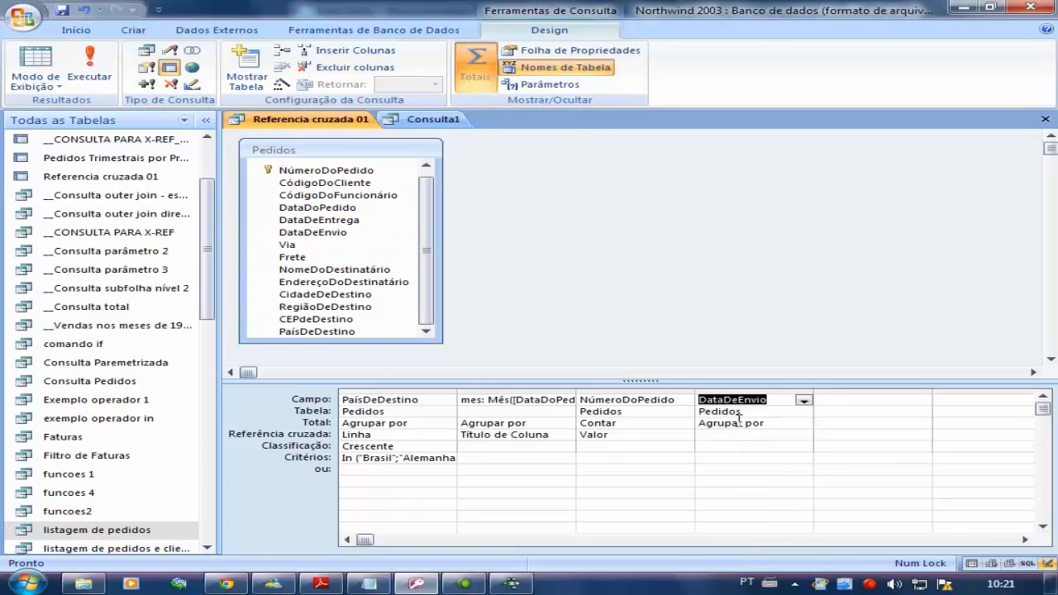
{"action": "left_click", "coordinate": [756, 423]}
{"action": "left_click", "coordinate": [802, 423]}
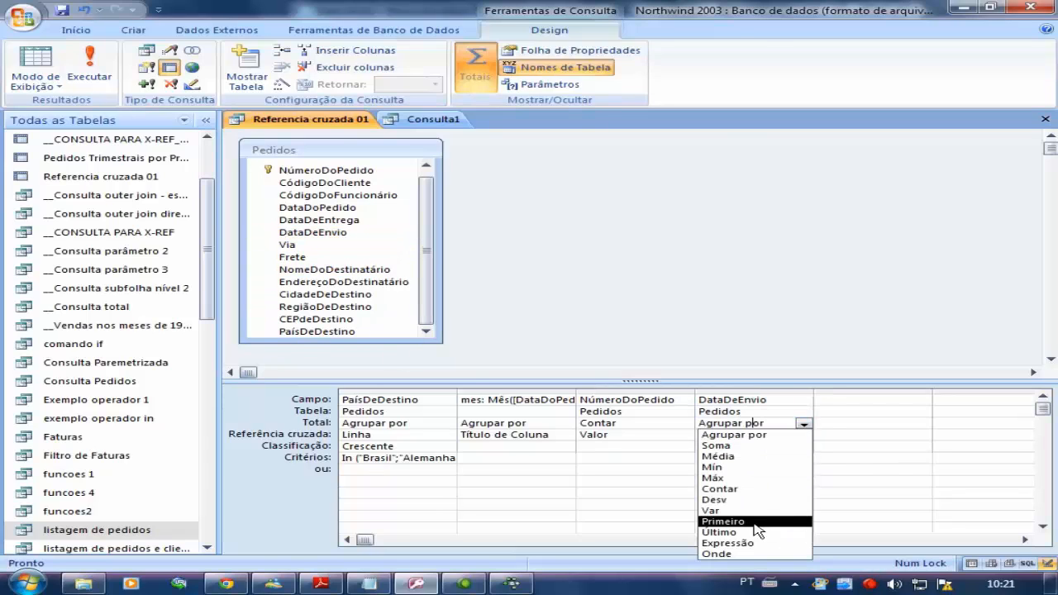
{"action": "left_click", "coordinate": [744, 554]}
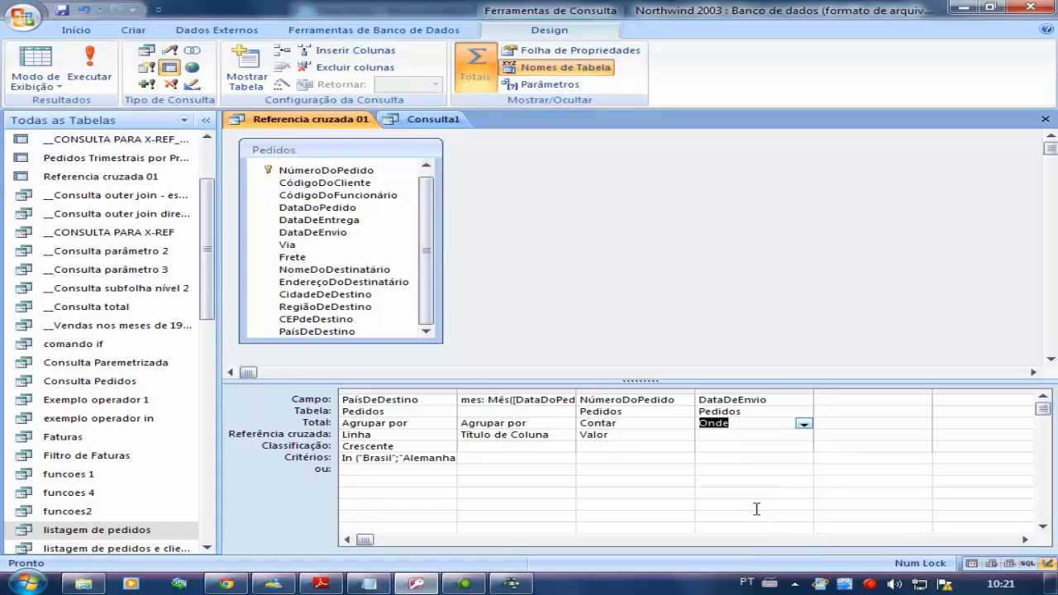
Enter a year criterion under DataDeEnvio that limits the year of [DataDoPedido] to 1996, and try to run the crosstab.
{"action": "left_click", "coordinate": [747, 447]}
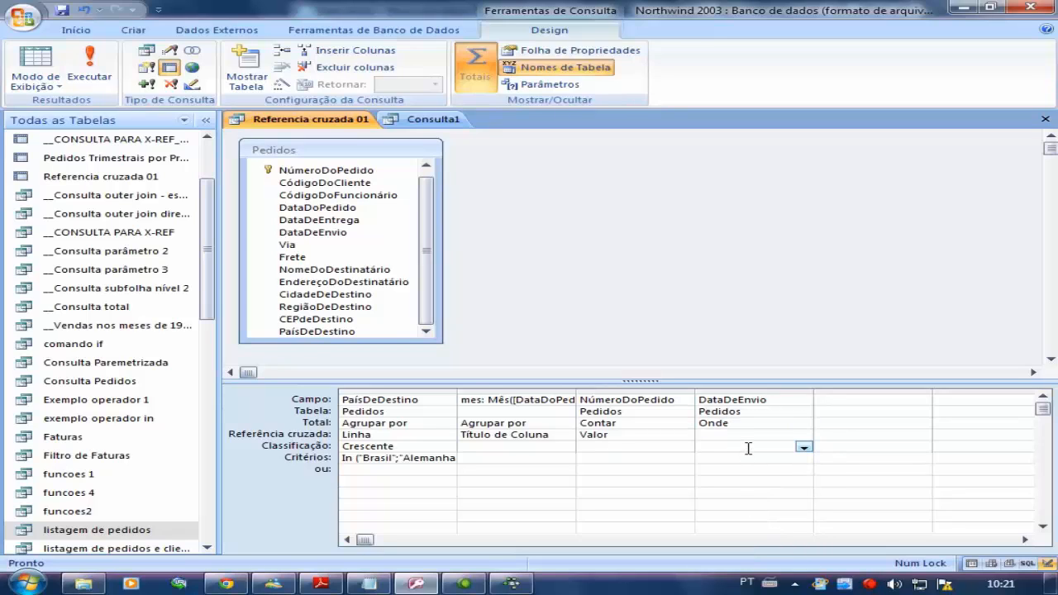
{"action": "type", "text": "ano"}
{"action": "key", "text": "Escape"}
{"action": "left_click", "coordinate": [734, 464]}
{"action": "type", "text": "DataDoPedido]"}
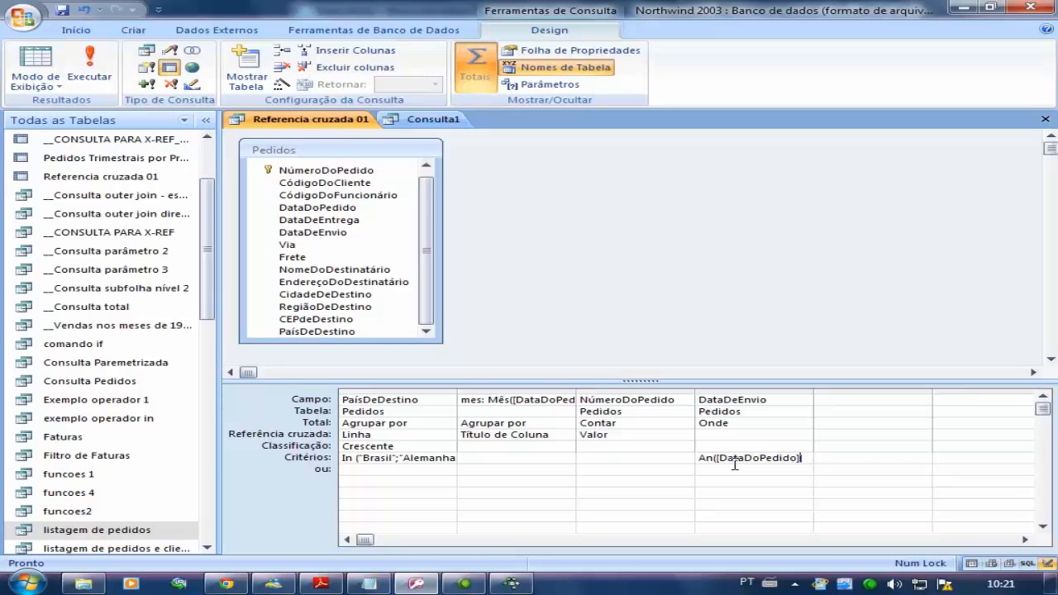
{"action": "type", "text": ")"}
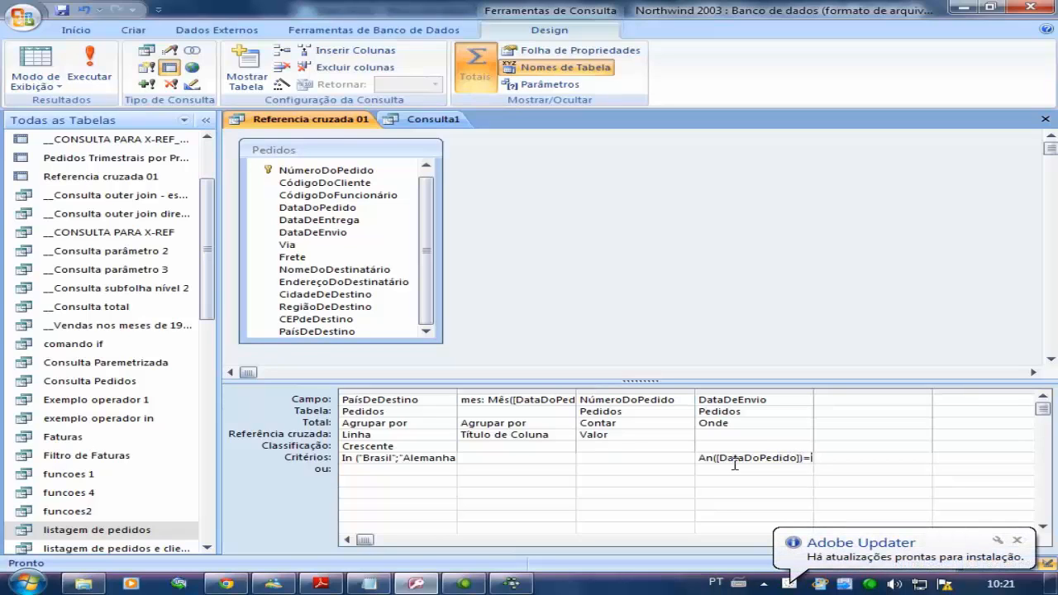
{"action": "type", "text": "=1996"}
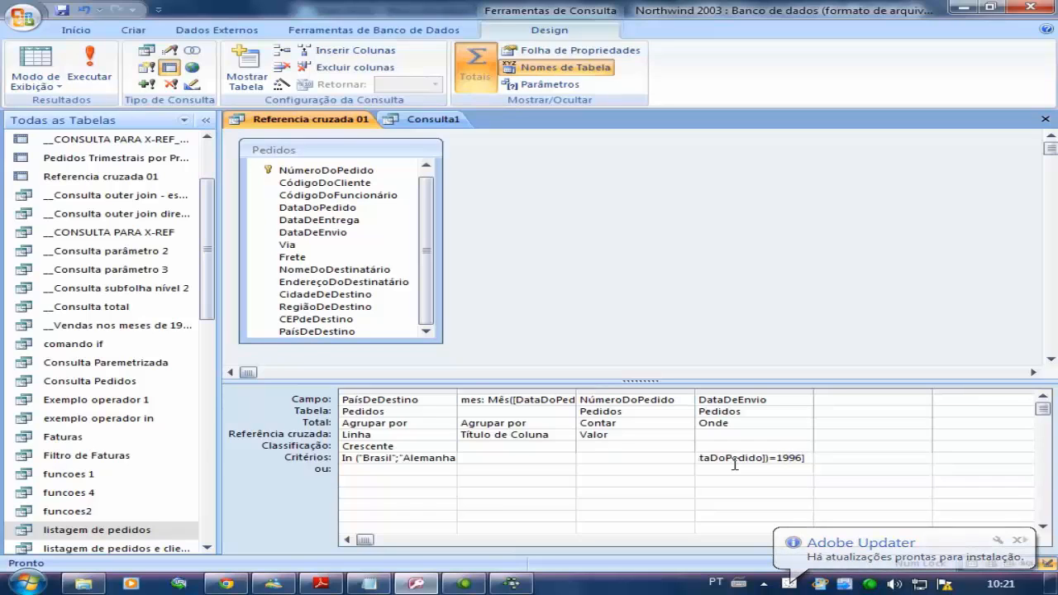
{"action": "left_click", "coordinate": [103, 76]}
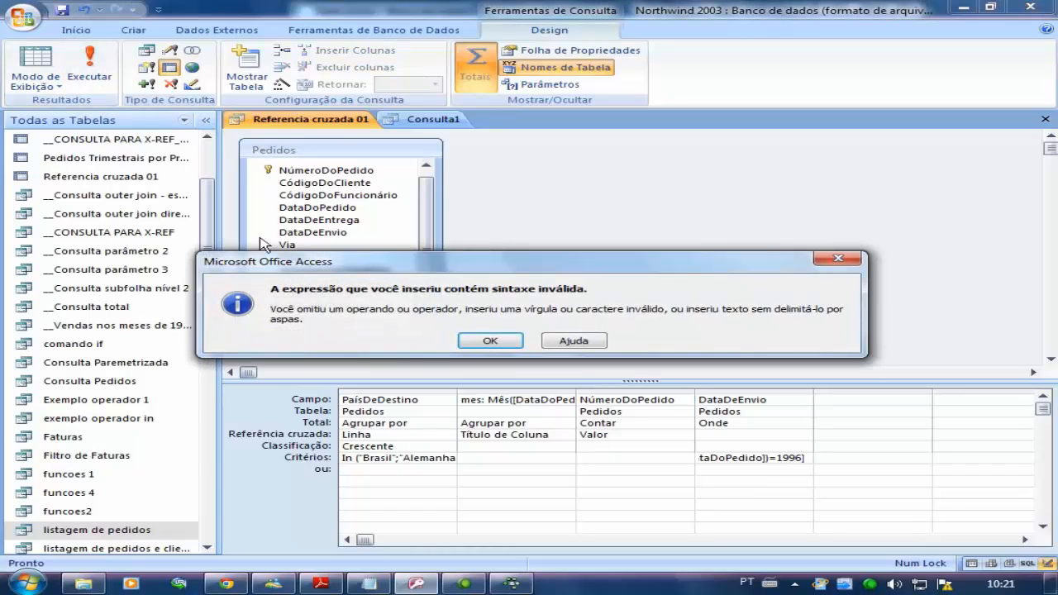
{"action": "left_click", "coordinate": [468, 341]}
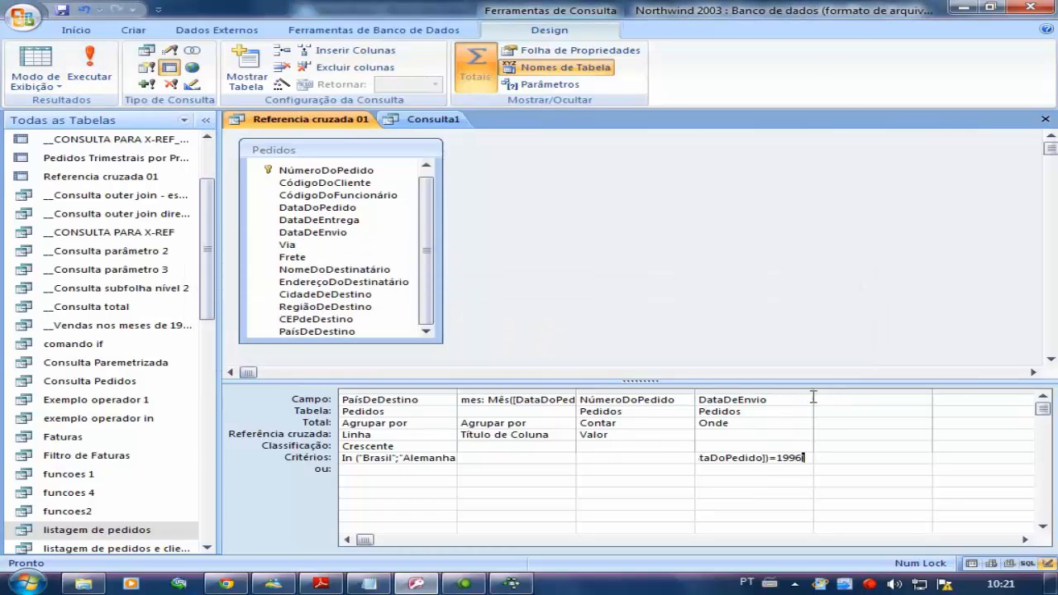
Widen the DataDeEnvio column, remove the stray closing bracket after 1996 in its criterion, and rerun the crosstab.
{"action": "left_click_drag", "start_coordinate": [814, 398], "coordinate": [893, 402]}
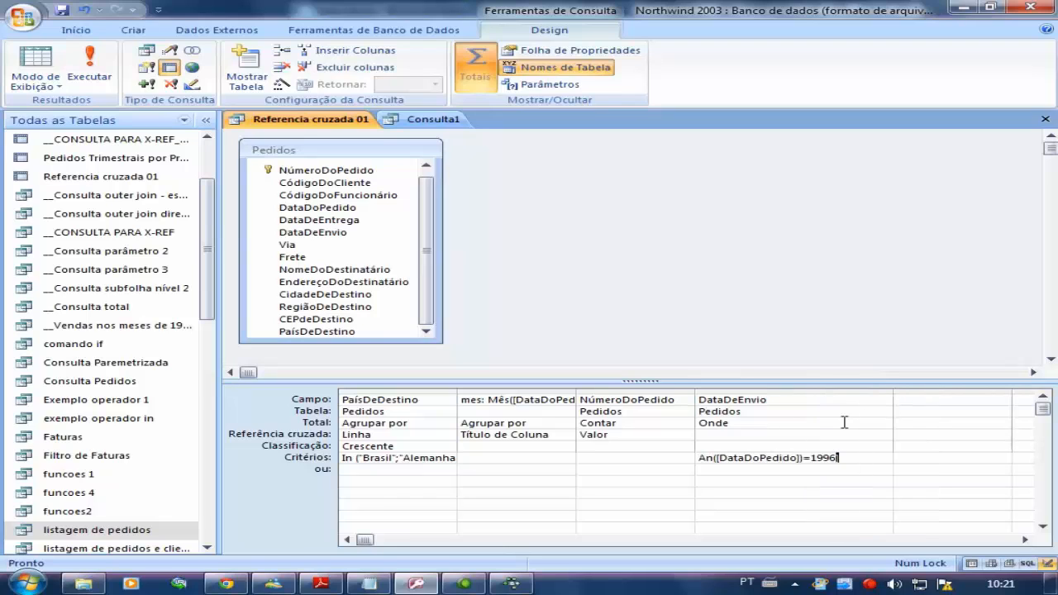
{"action": "left_click", "coordinate": [765, 433]}
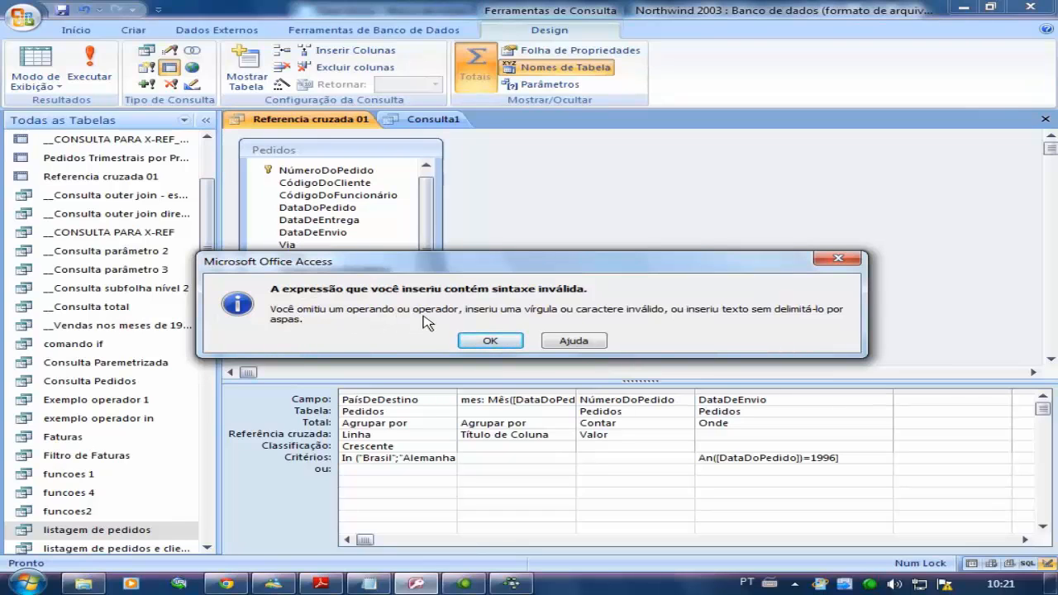
{"action": "left_click", "coordinate": [473, 344]}
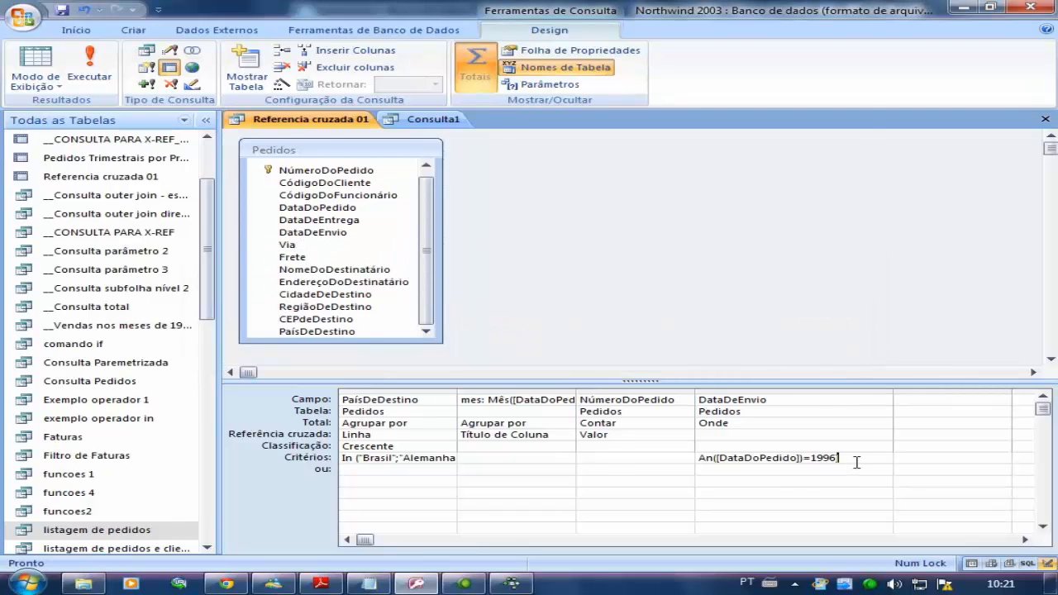
{"action": "left_click", "coordinate": [110, 74]}
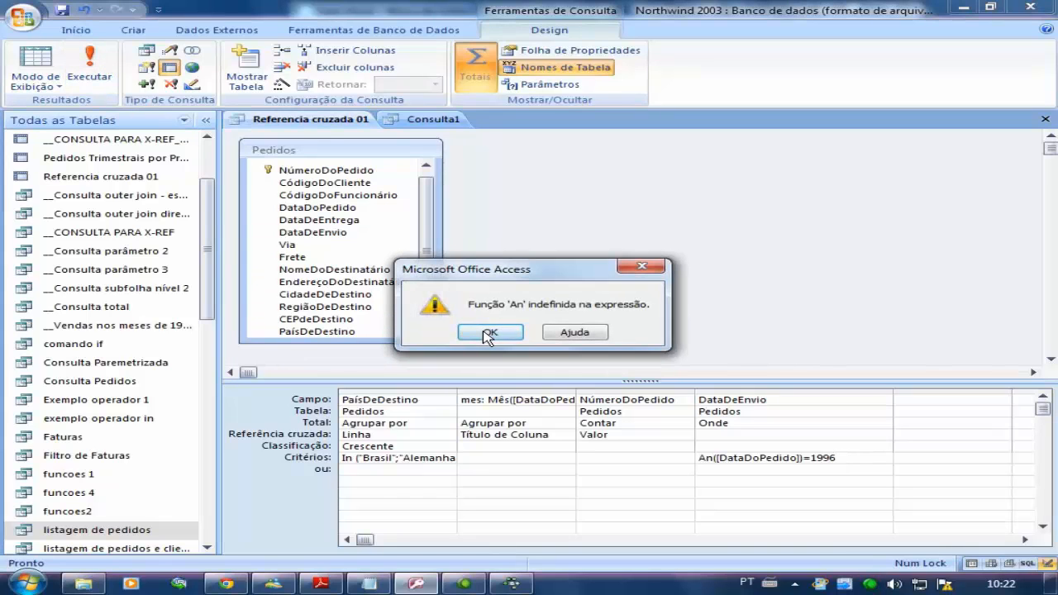
Correct the function name to Ano in the DataDeEnvio criterion, run the crosstab, and look at the Brasil row.
{"action": "left_click", "coordinate": [488, 334]}
{"action": "left_click", "coordinate": [712, 458]}
{"action": "type", "text": "o"}
{"action": "left_click", "coordinate": [89, 68]}
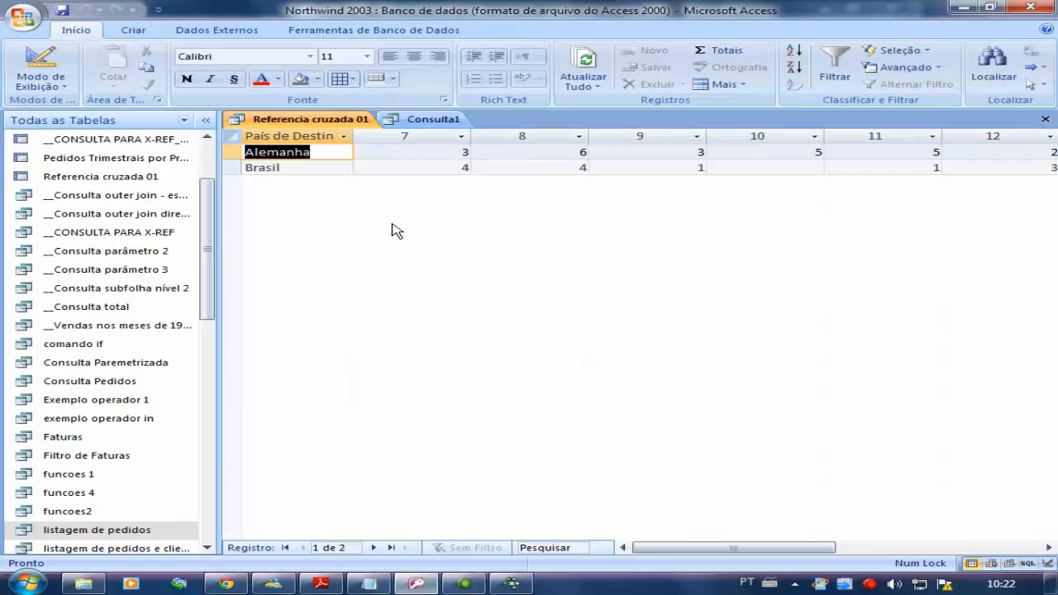
{"action": "left_click", "coordinate": [286, 168]}
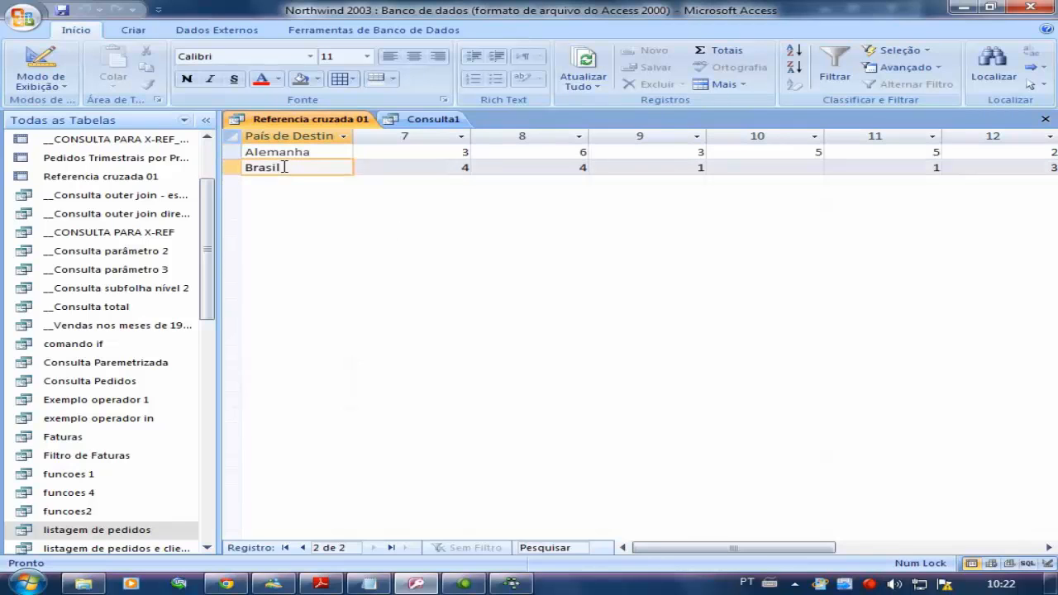
Widen the PaísDeDestino column in Design view to show its whole criterion, and save the crosstab.
{"action": "left_click", "coordinate": [58, 65]}
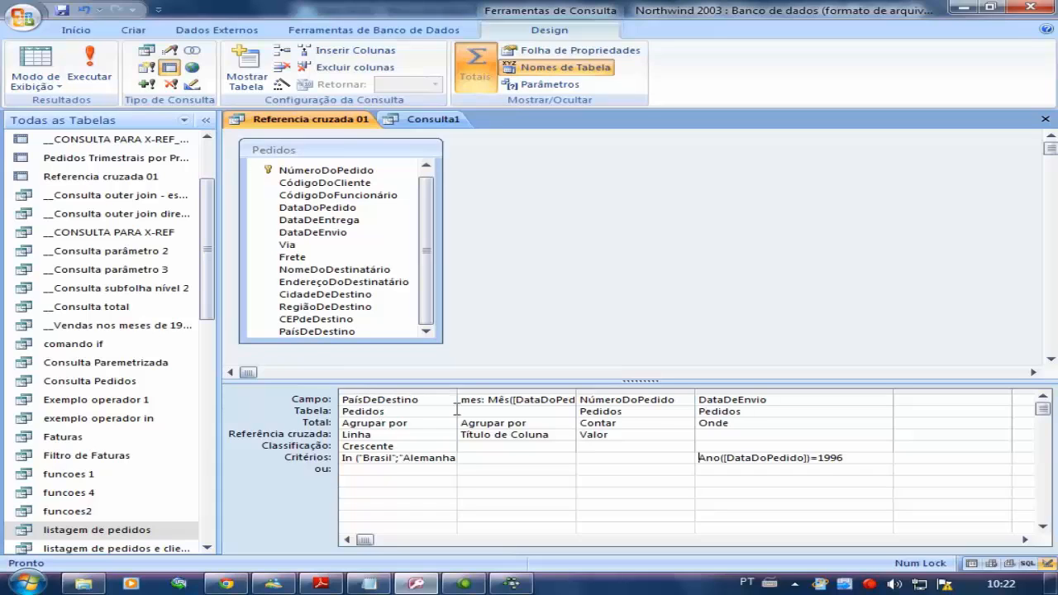
{"action": "left_click_drag", "start_coordinate": [457, 392], "coordinate": [526, 392]}
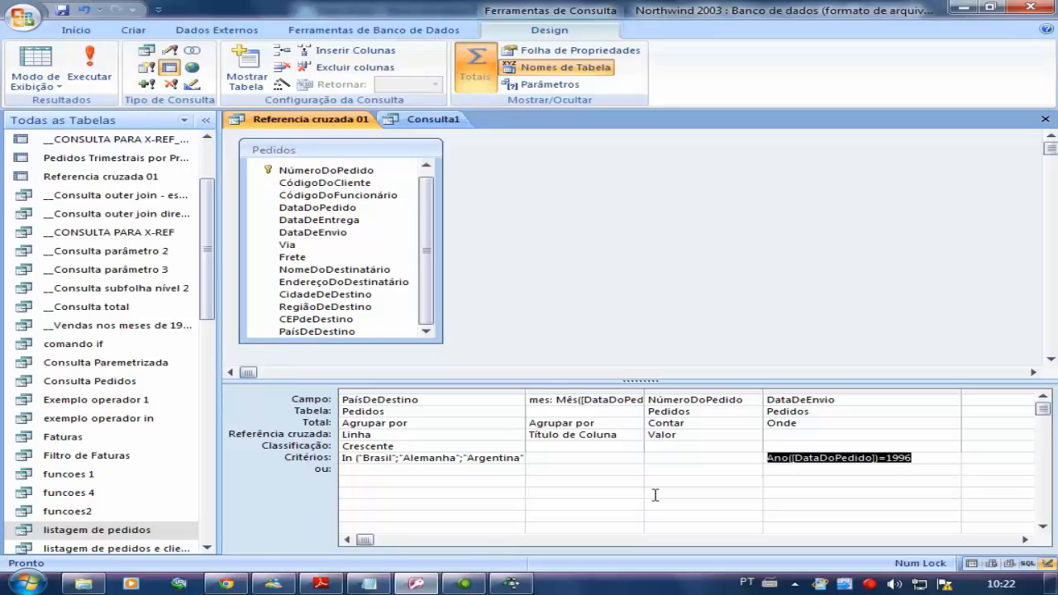
{"action": "left_click", "coordinate": [65, 15]}
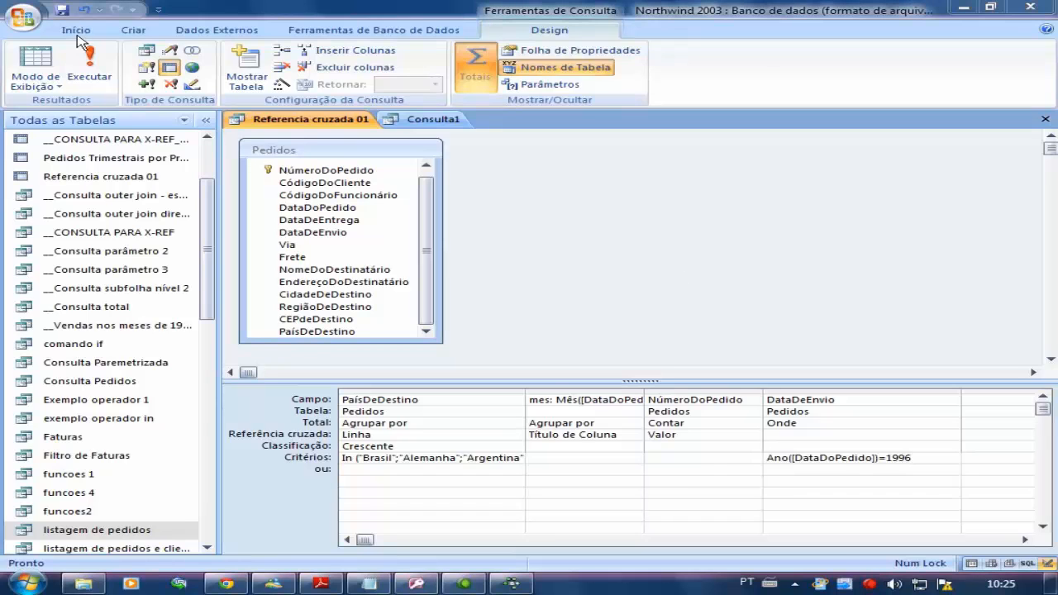
Create a new query in Design view and move the Mostrar tabela dialog higher up.
{"action": "left_click", "coordinate": [133, 31]}
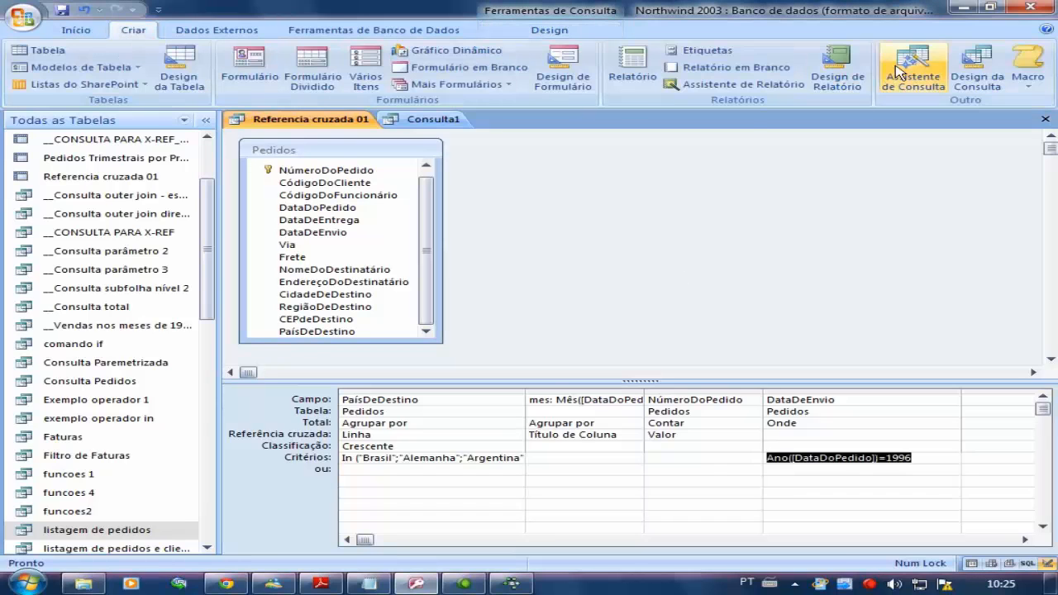
{"action": "left_click", "coordinate": [977, 73]}
{"action": "left_click_drag", "start_coordinate": [554, 347], "coordinate": [604, 189]}
Switch to Notepad, read the exercise on totalling order values by customer and order year, and return to Access.
{"action": "left_click", "coordinate": [356, 585]}
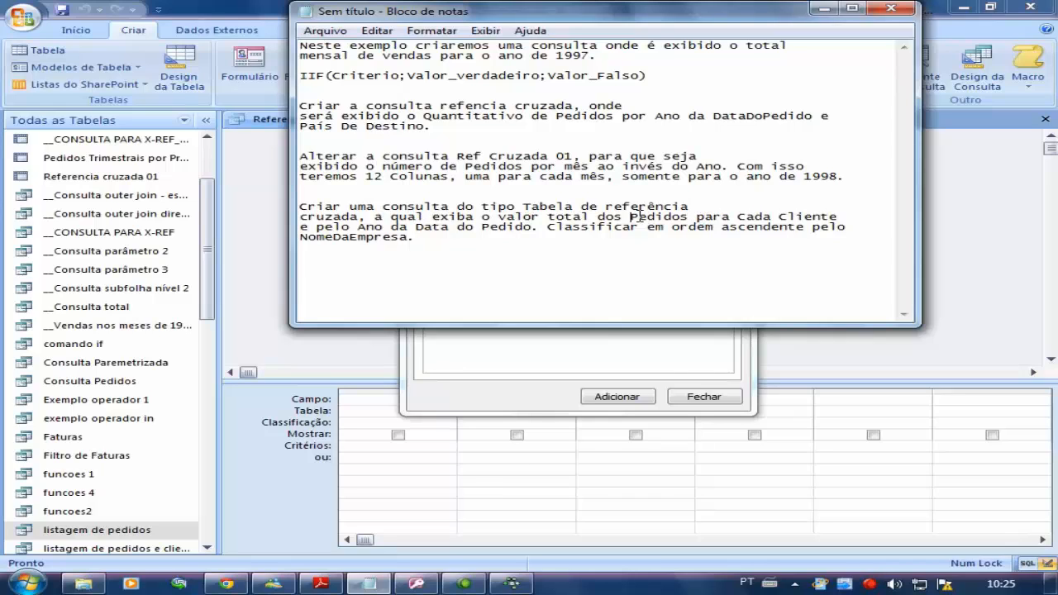
{"action": "left_click_drag", "start_coordinate": [630, 219], "coordinate": [838, 220]}
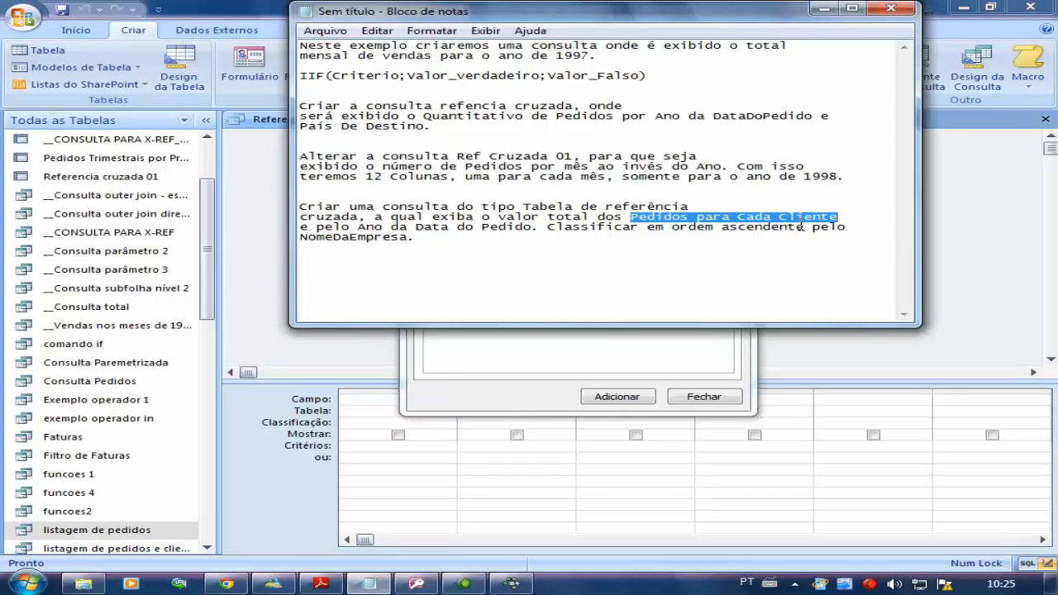
{"action": "left_click_drag", "start_coordinate": [318, 227], "coordinate": [284, 217]}
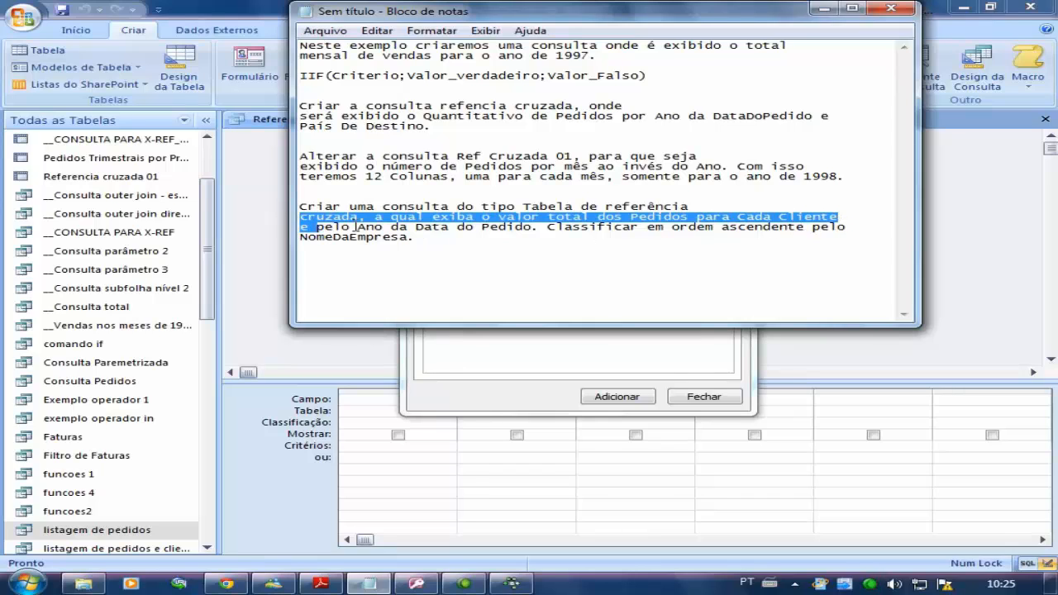
{"action": "left_click_drag", "start_coordinate": [357, 226], "coordinate": [536, 228]}
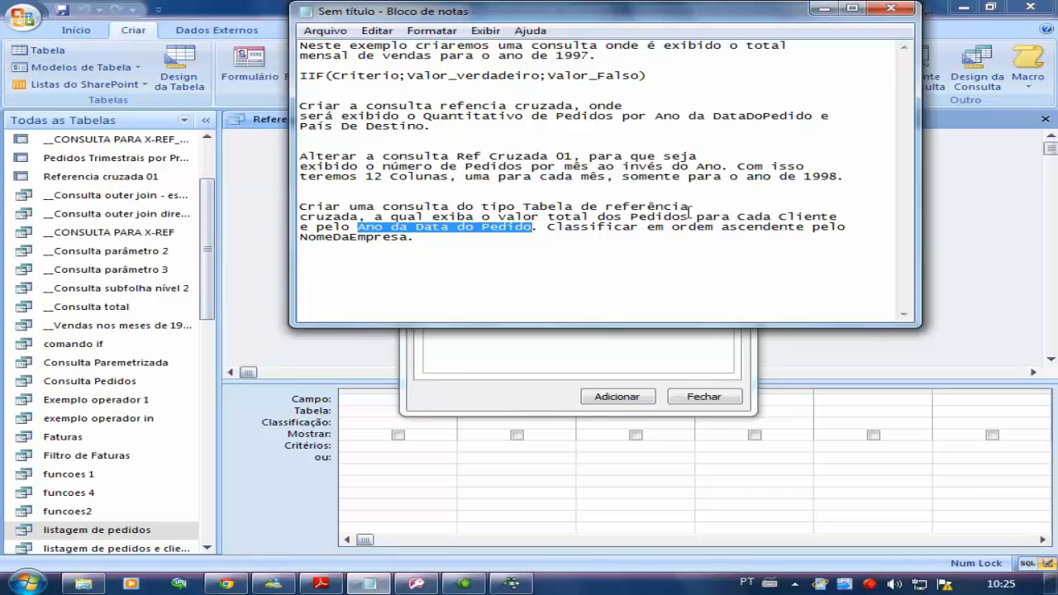
{"action": "left_click_drag", "start_coordinate": [688, 208], "coordinate": [639, 215]}
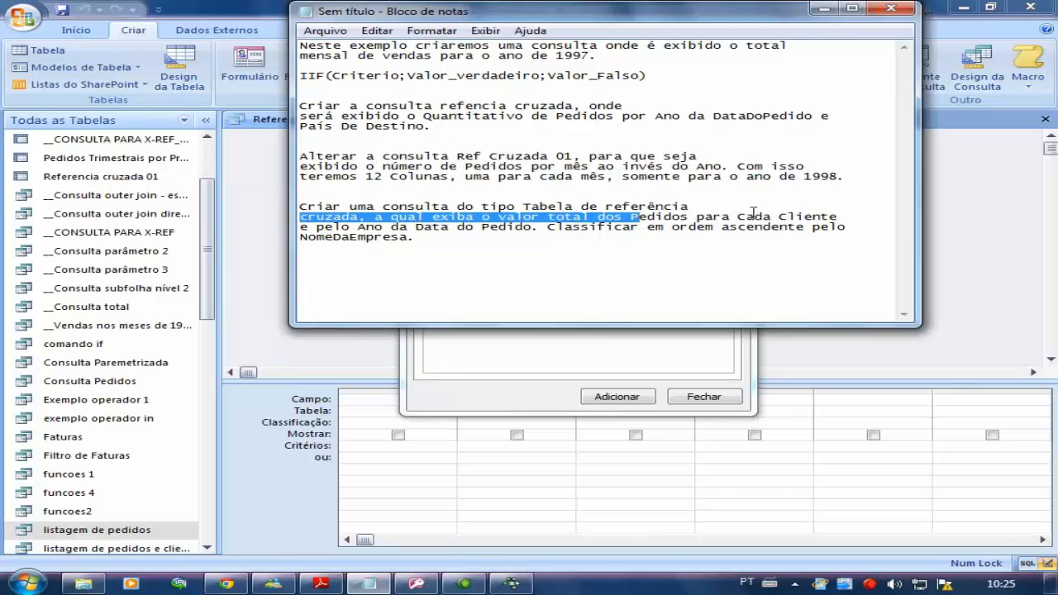
{"action": "left_click_drag", "start_coordinate": [777, 217], "coordinate": [844, 217]}
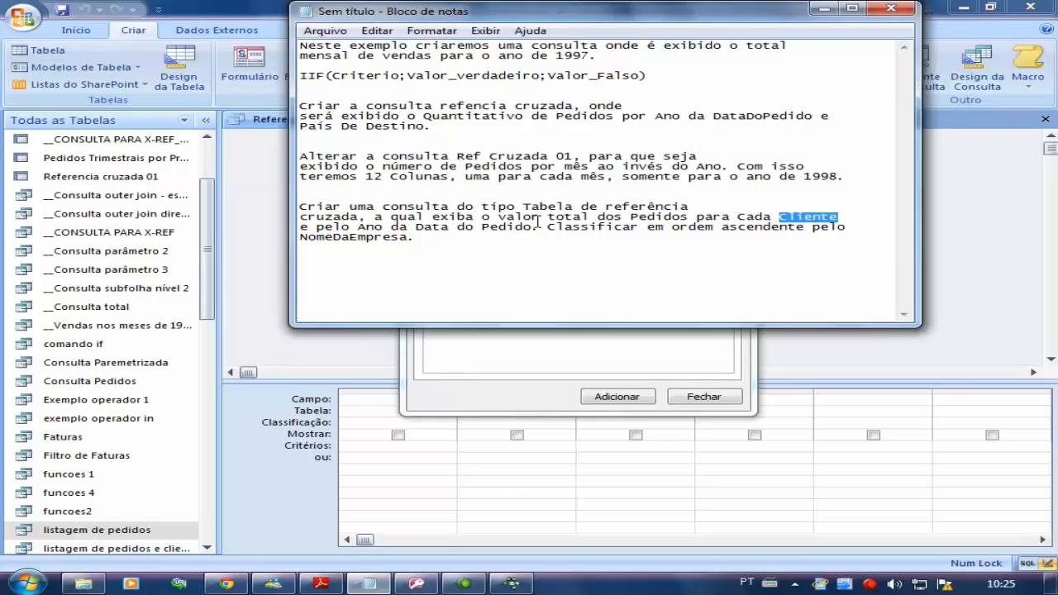
{"action": "left_click", "coordinate": [545, 411]}
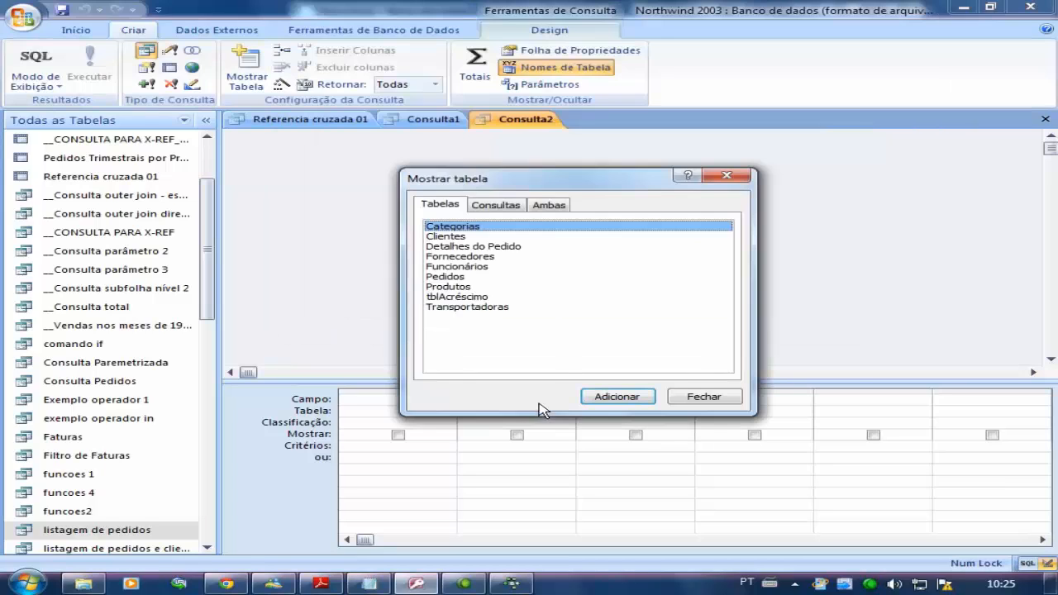
Add the Pedidos, Detalhes do Pedido and Clientes tables to the new query and place Detalhes do Pedido below the other two.
{"action": "double_click", "coordinate": [469, 277]}
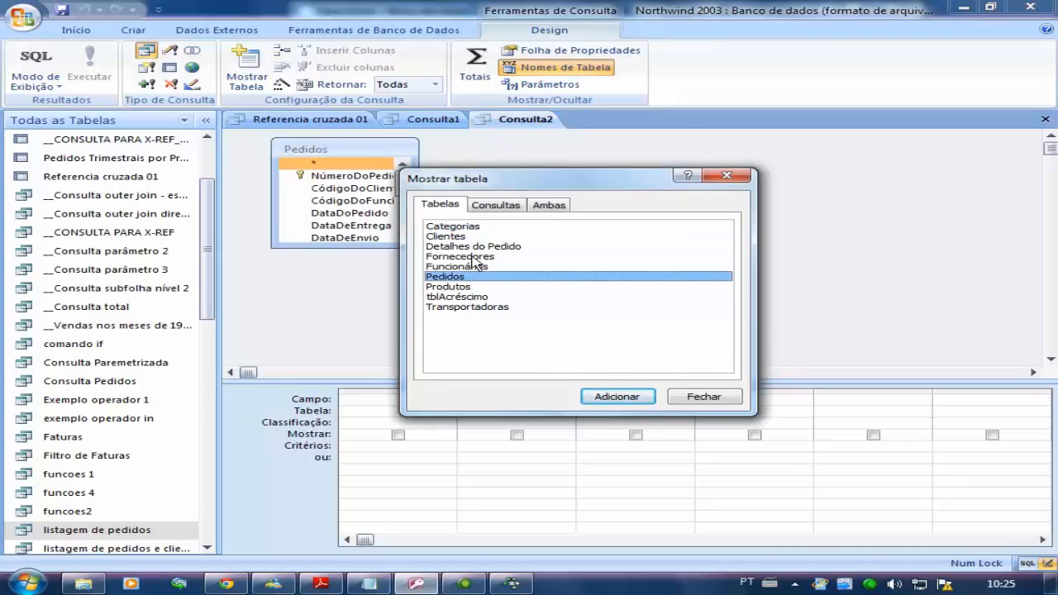
{"action": "double_click", "coordinate": [479, 246]}
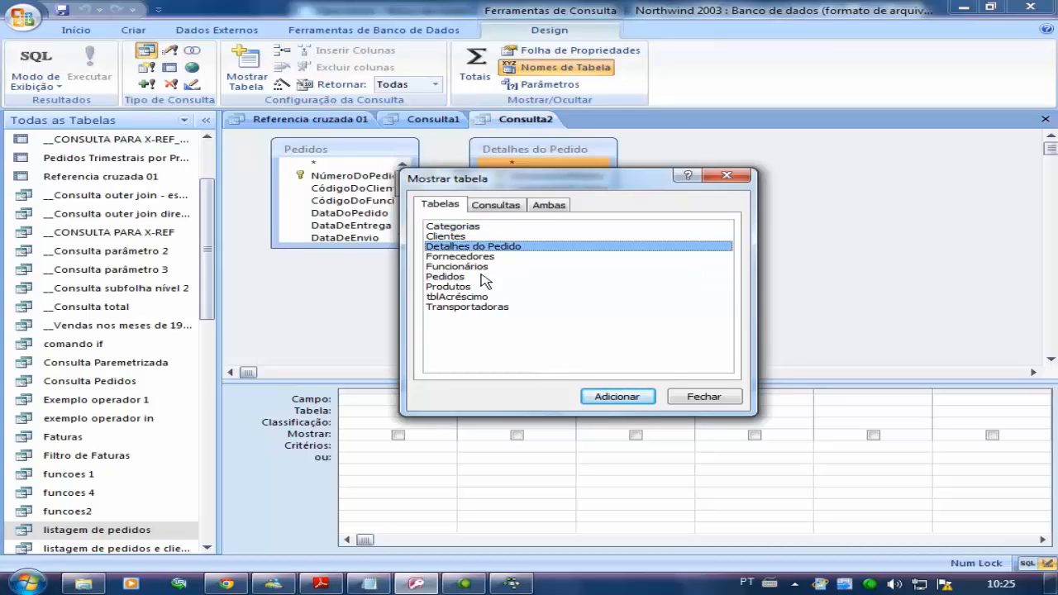
{"action": "double_click", "coordinate": [463, 237]}
{"action": "left_click", "coordinate": [727, 175]}
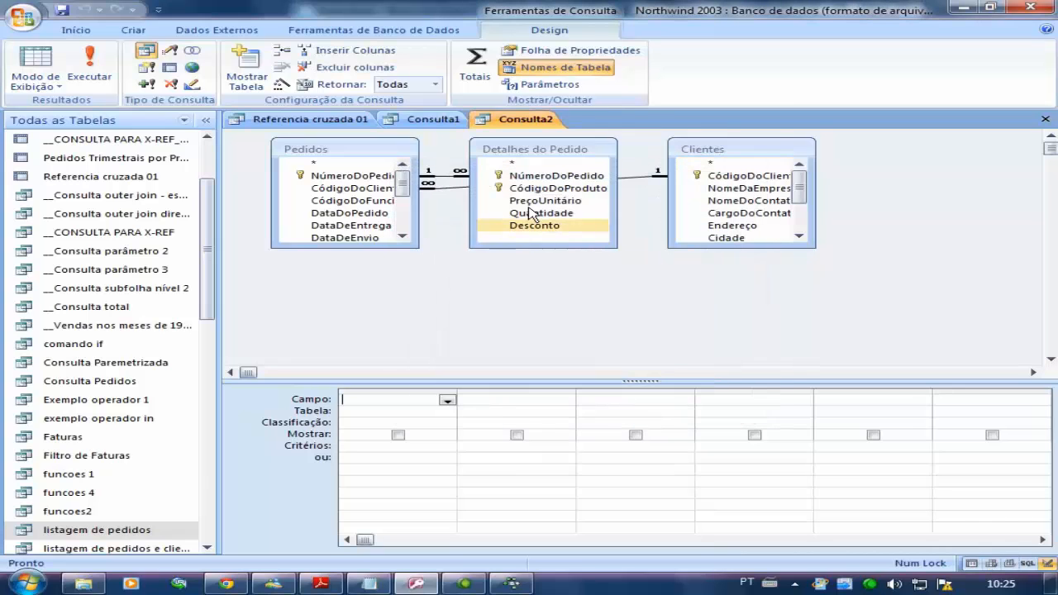
{"action": "left_click_drag", "start_coordinate": [549, 149], "coordinate": [535, 242]}
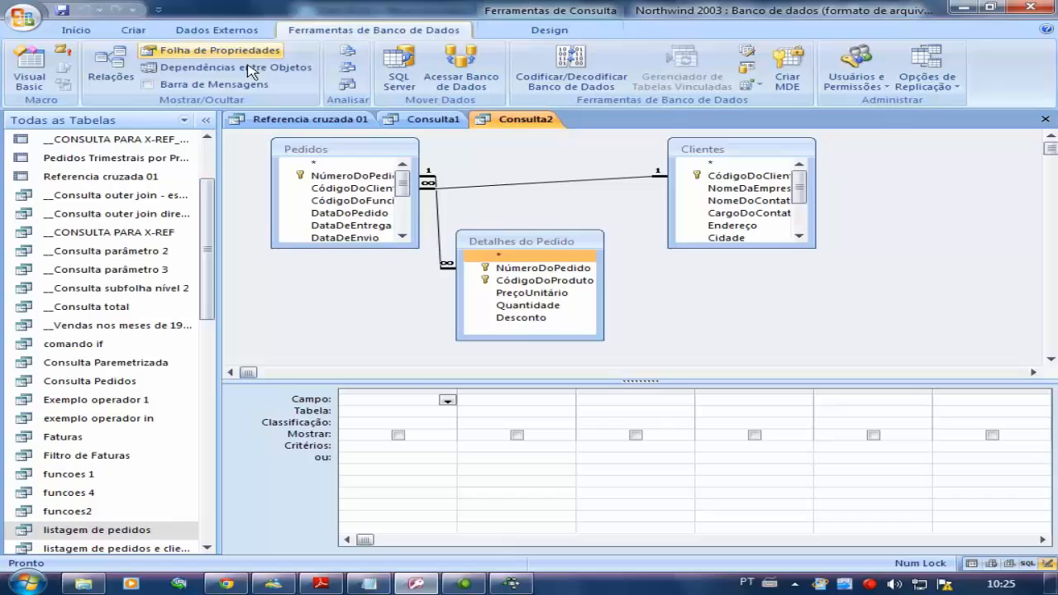
Open the database relationships and shift Pedidos, Clientes and Detalhes do Pedido to examine how they are linked.
{"action": "left_click", "coordinate": [111, 67]}
{"action": "left_click_drag", "start_coordinate": [583, 163], "coordinate": [581, 225]}
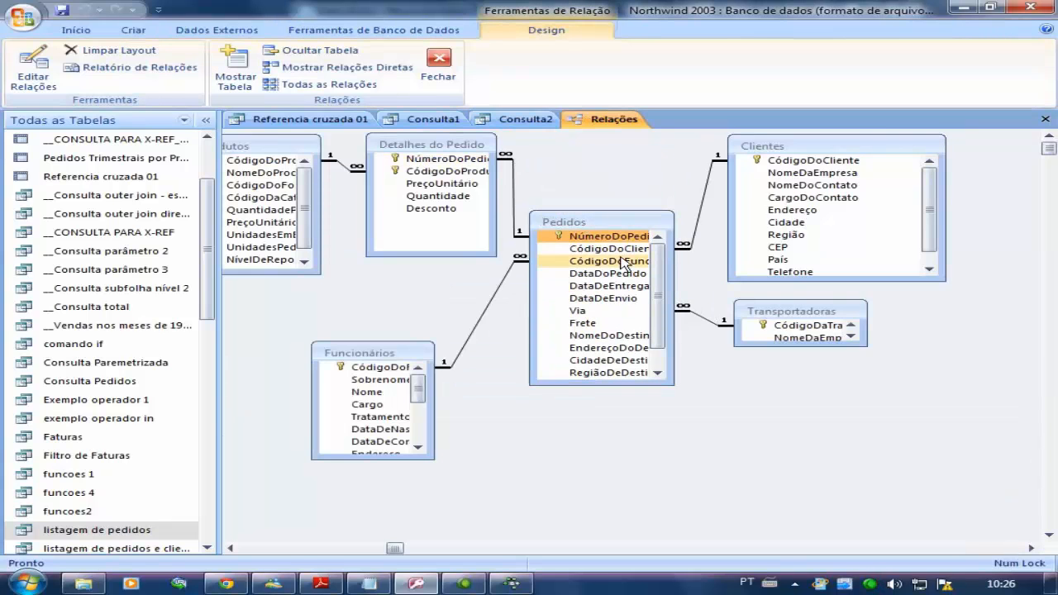
{"action": "left_click_drag", "start_coordinate": [781, 149], "coordinate": [816, 151]}
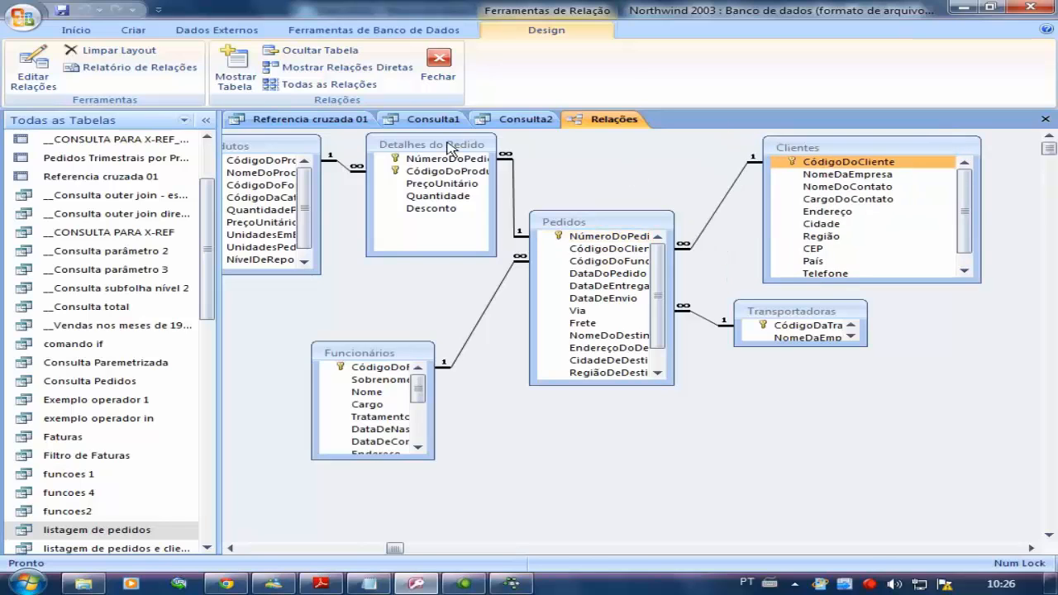
{"action": "left_click_drag", "start_coordinate": [449, 143], "coordinate": [440, 140]}
Compare the relationships diagram with the joins in Consulta2, and close the Relações window.
{"action": "left_click", "coordinate": [519, 121]}
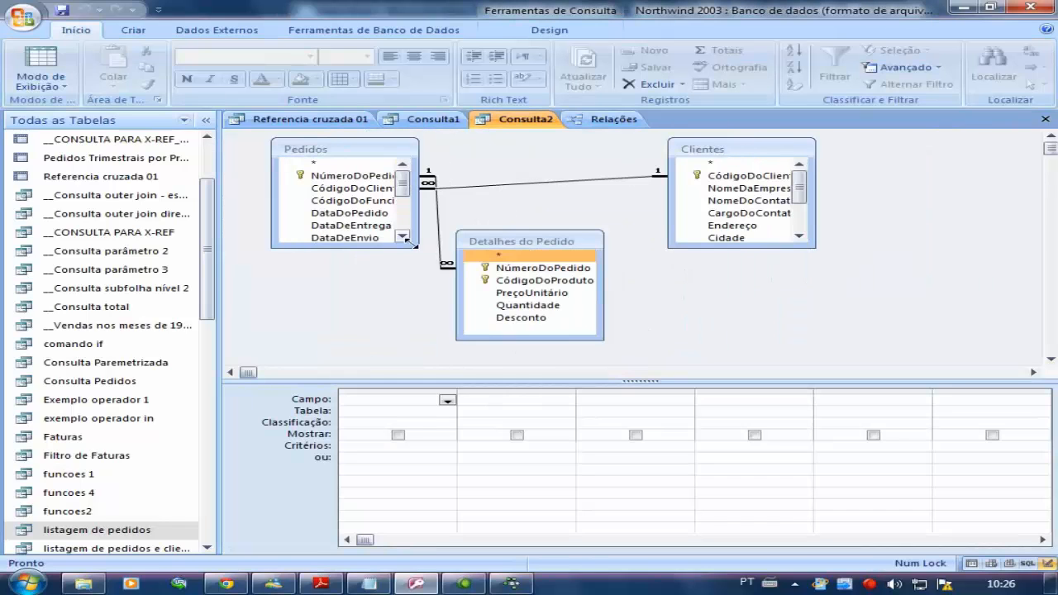
{"action": "left_click", "coordinate": [422, 122]}
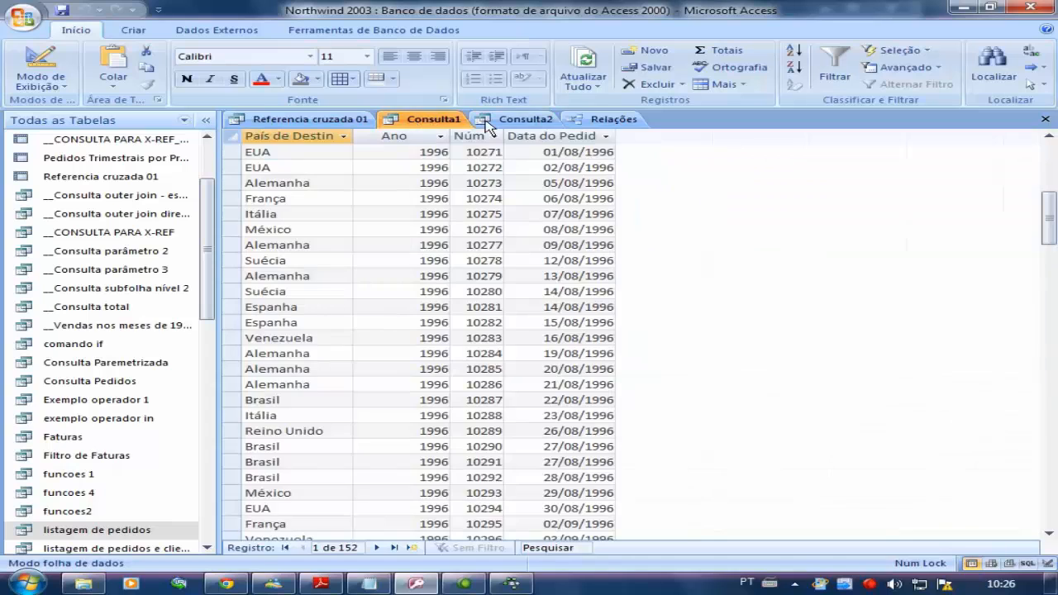
{"action": "left_click", "coordinate": [506, 120]}
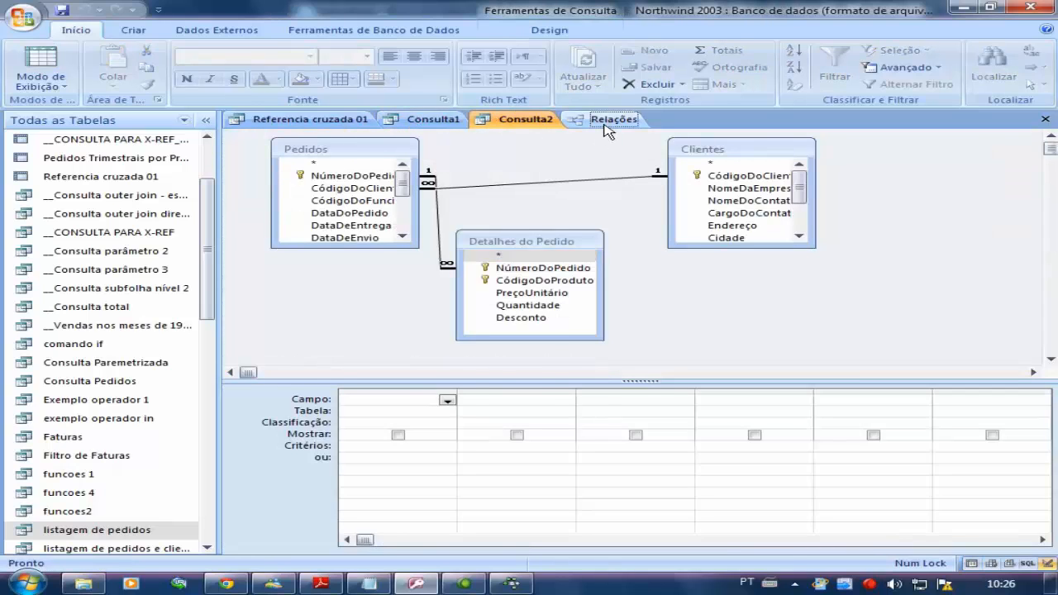
{"action": "left_click", "coordinate": [611, 121]}
{"action": "right_click", "coordinate": [632, 121]}
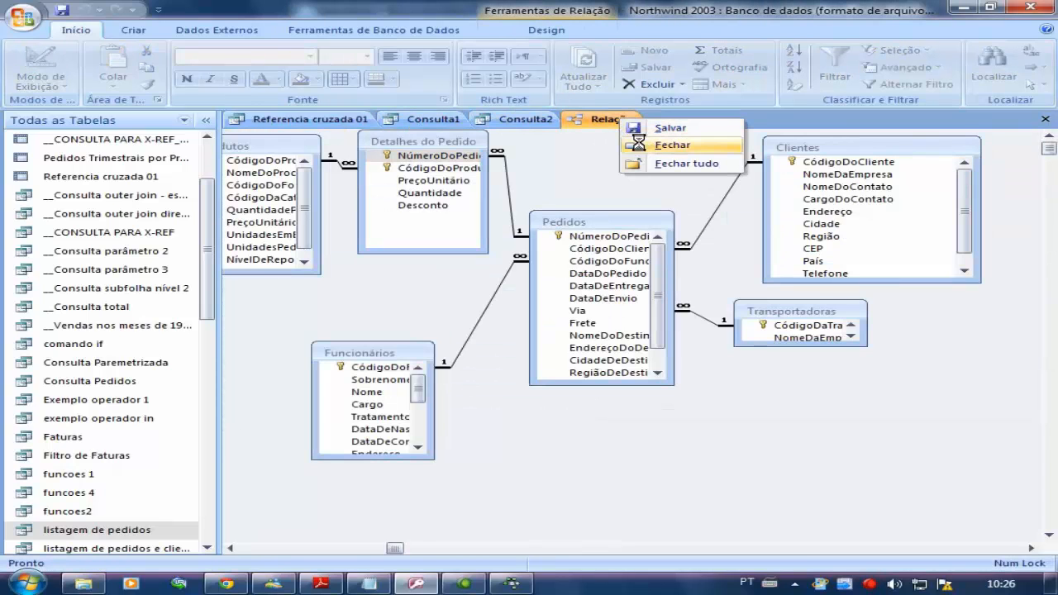
{"action": "left_click", "coordinate": [637, 145]}
{"action": "left_click", "coordinate": [451, 333]}
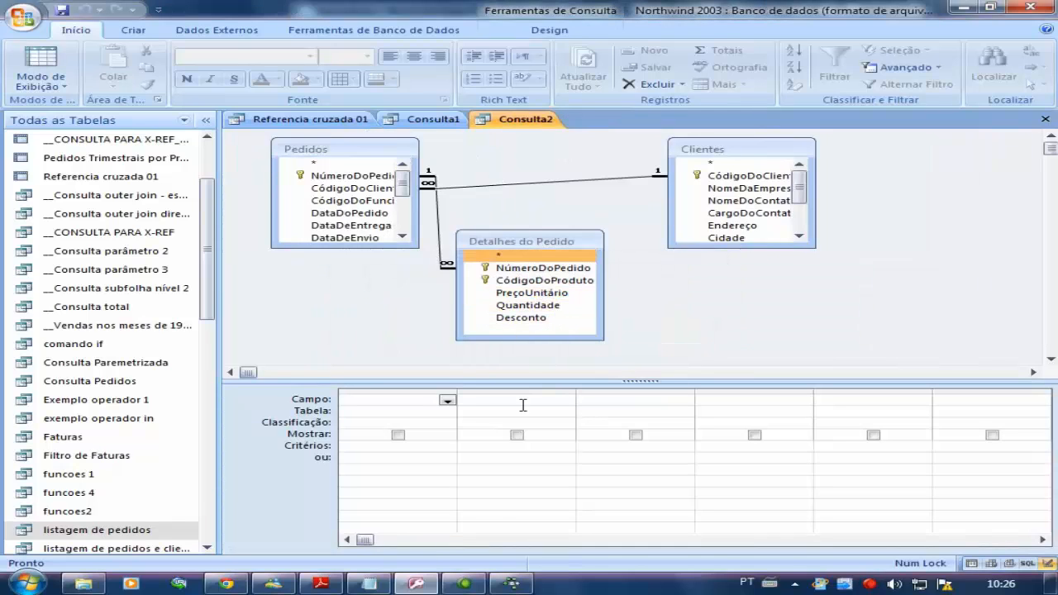
Enlarge the Clientes field list and add NomeDaEmpresa as the first column of Consulta2.
{"action": "mouse_move", "coordinate": [373, 587]}
{"action": "left_click_drag", "start_coordinate": [814, 247], "coordinate": [887, 265]}
{"action": "double_click", "coordinate": [785, 190]}
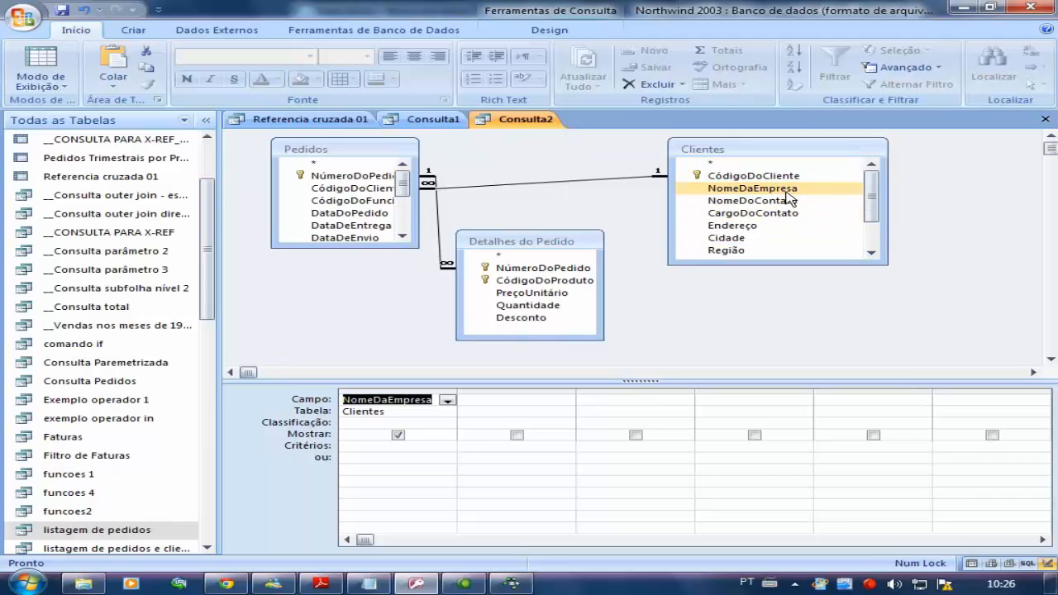
Check the exercise text in Notepad for the per-customer requirement, and add DataDoPedido from Pedidos as the second column of Consulta2.
{"action": "left_click", "coordinate": [385, 585]}
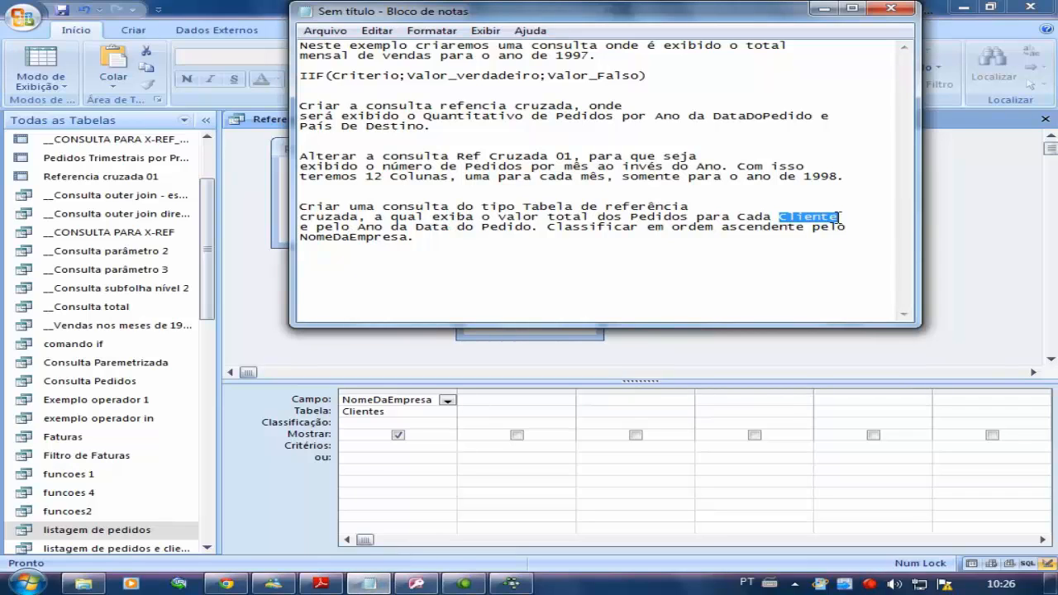
{"action": "left_click_drag", "start_coordinate": [840, 217], "coordinate": [780, 207]}
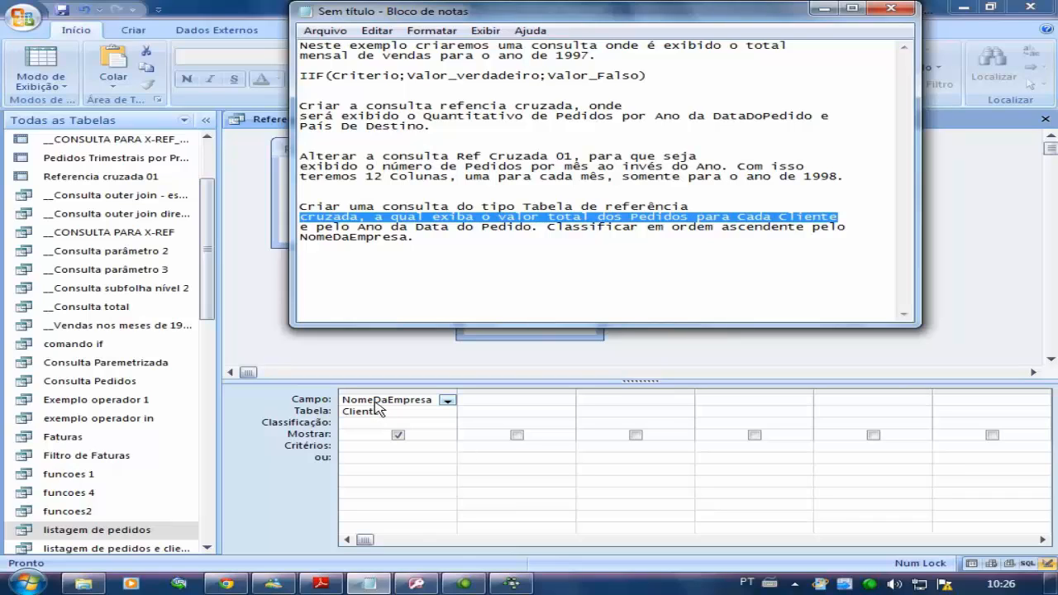
{"action": "left_click", "coordinate": [574, 336]}
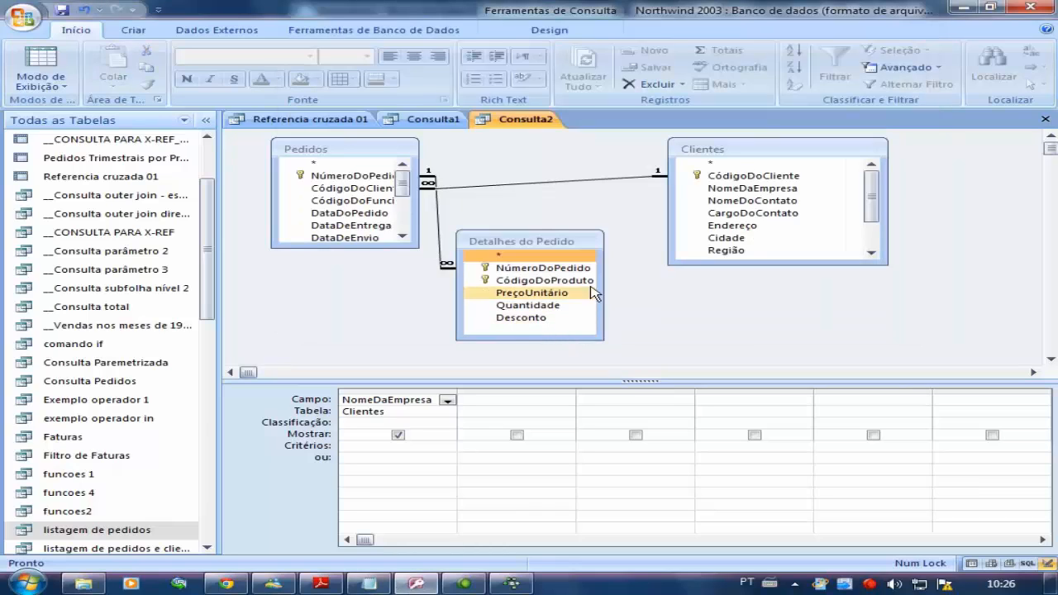
{"action": "double_click", "coordinate": [373, 214]}
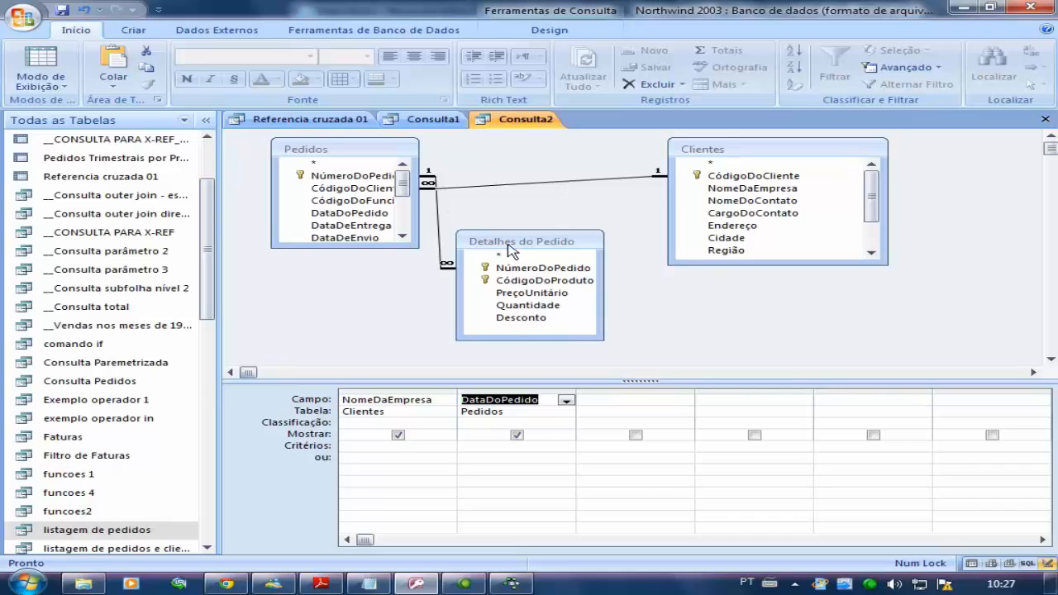
Reread the total order value requirement in the Notepad notes and examine the PreçoUnitário, Quantidade and Desconto fields of Detalhes do Pedido.
{"action": "left_click", "coordinate": [369, 584]}
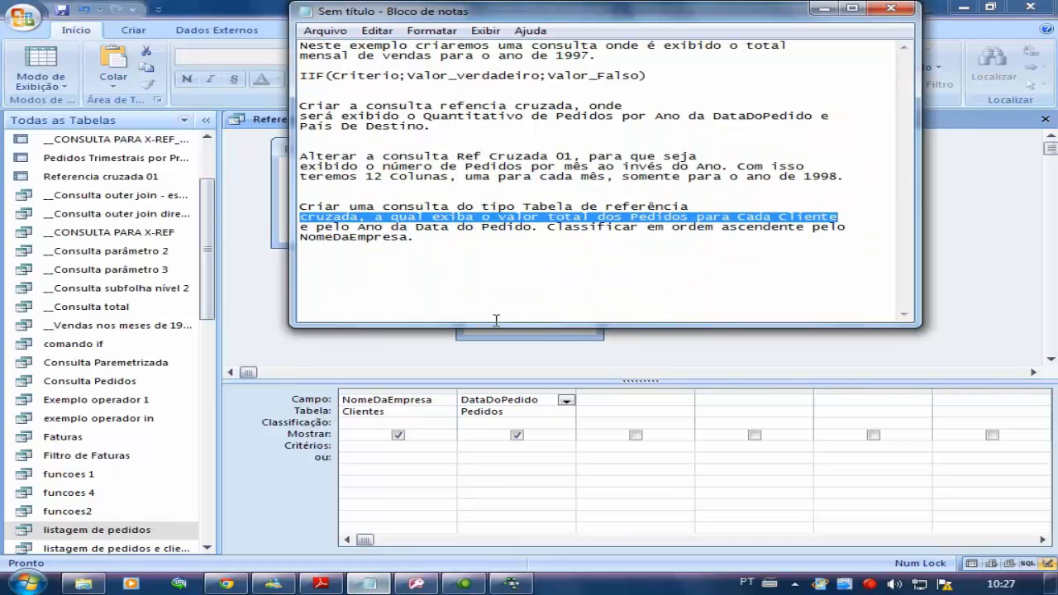
{"action": "left_click", "coordinate": [506, 243]}
{"action": "left_click_drag", "start_coordinate": [491, 218], "coordinate": [688, 220]}
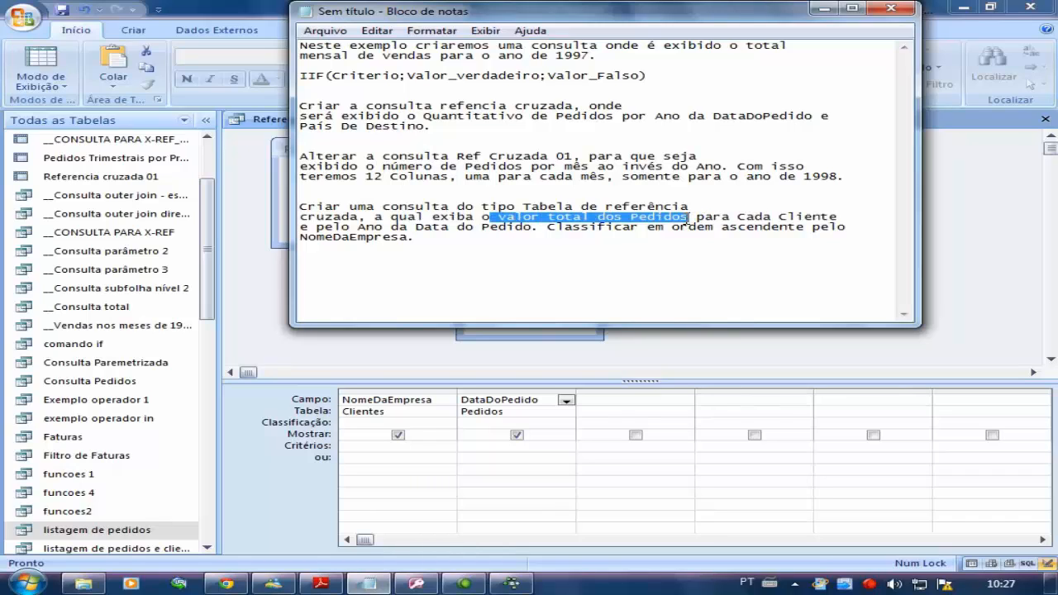
{"action": "left_click", "coordinate": [589, 348]}
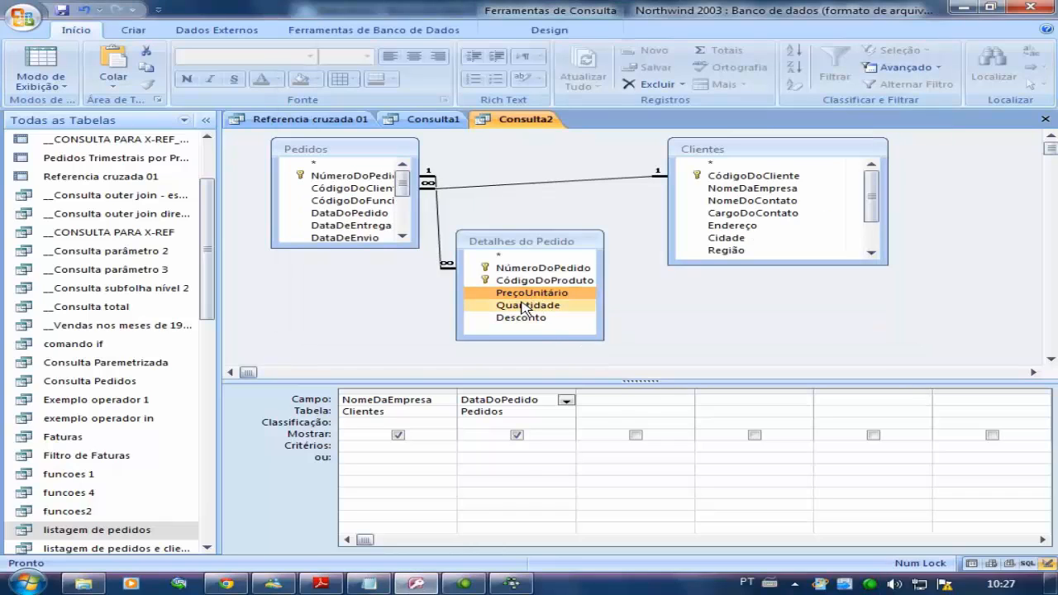
{"action": "left_click", "coordinate": [524, 306]}
{"action": "left_click", "coordinate": [515, 321]}
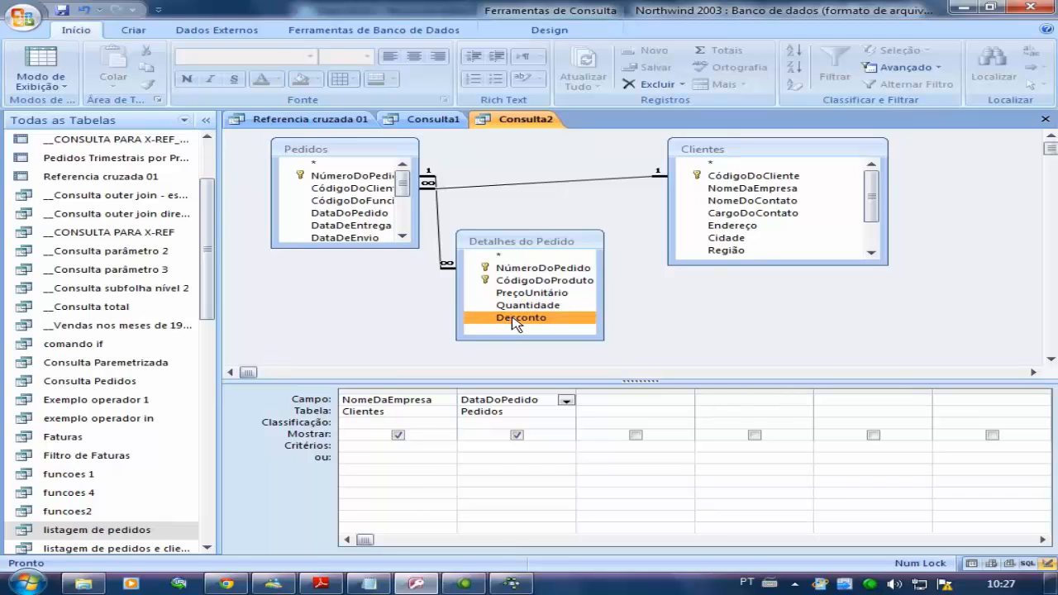
{"action": "left_click", "coordinate": [528, 294]}
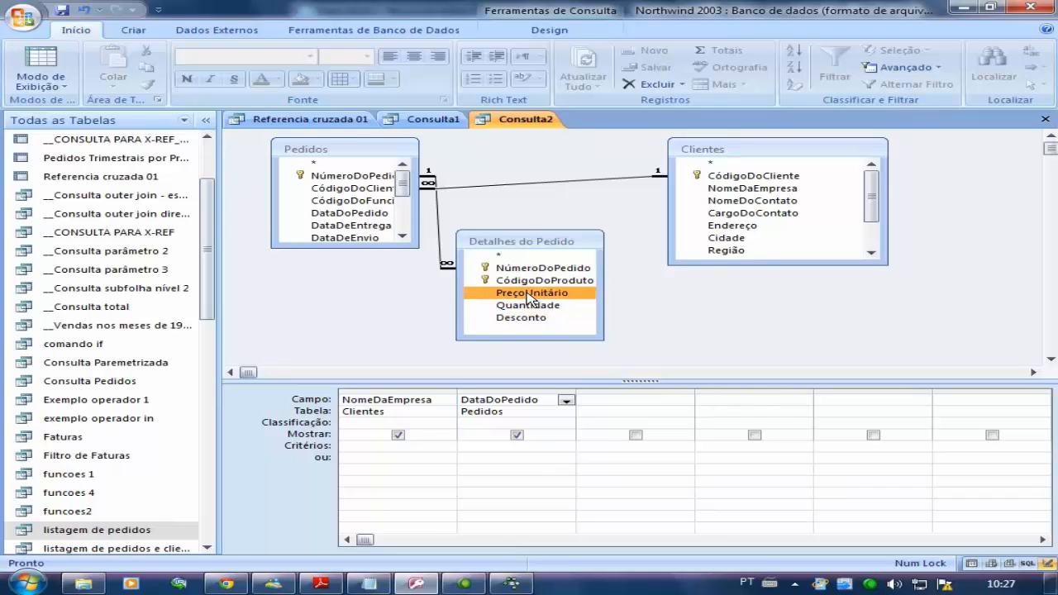
{"action": "left_click", "coordinate": [522, 306]}
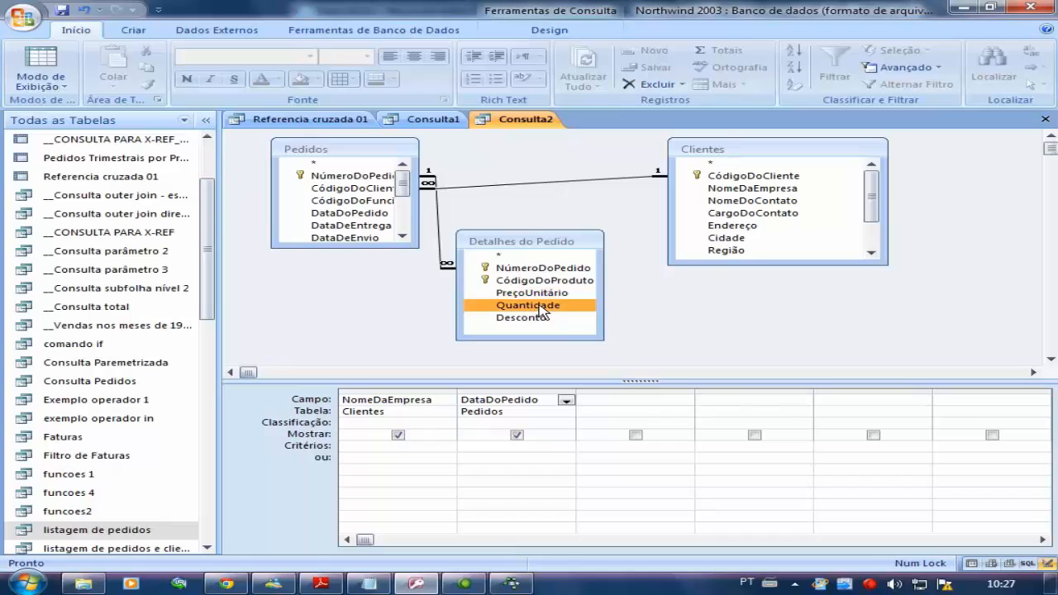
Add the calculated field Total: [quantidade]*[PreçoUnitário] as the third column of Consulta2.
{"action": "left_click", "coordinate": [609, 400]}
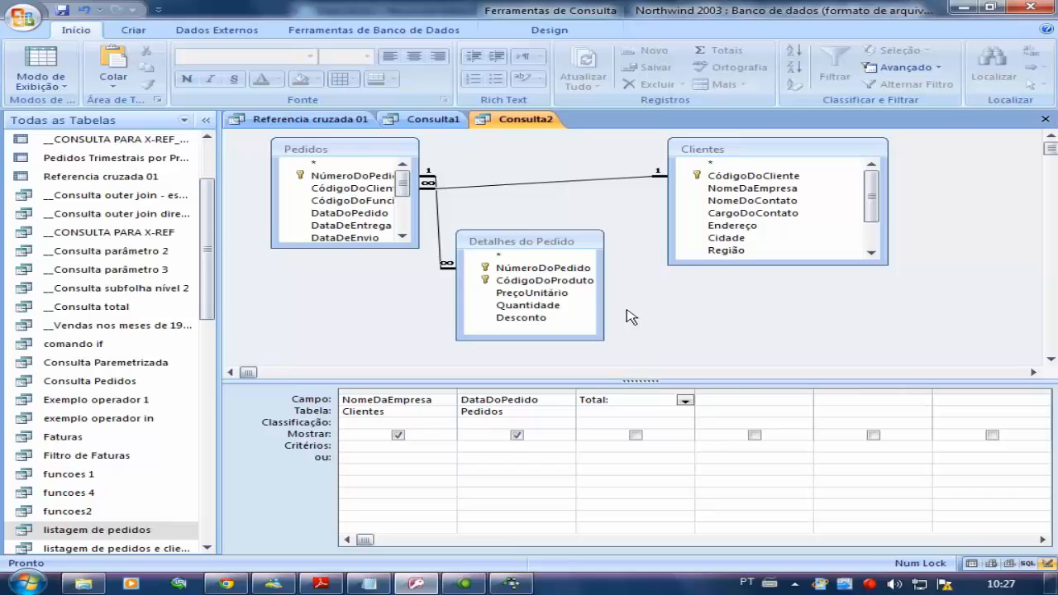
{"action": "type", "text": "Total:[quat"}
{"action": "key", "text": "BackSpace"}
{"action": "type", "text": "ntida"}
{"action": "type", "text": "de]"}
{"action": "type", "text": "*[Prec"}
{"action": "type", "text": "oUni"}
{"action": "type", "text": "tário"}
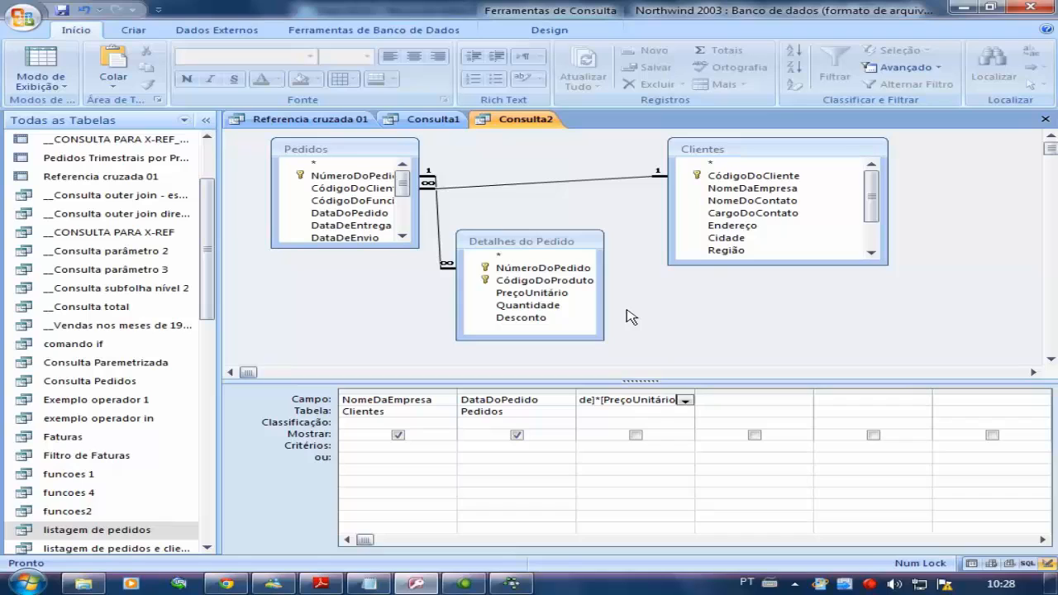
{"action": "type", "text": "]"}
{"action": "left_click", "coordinate": [657, 410]}
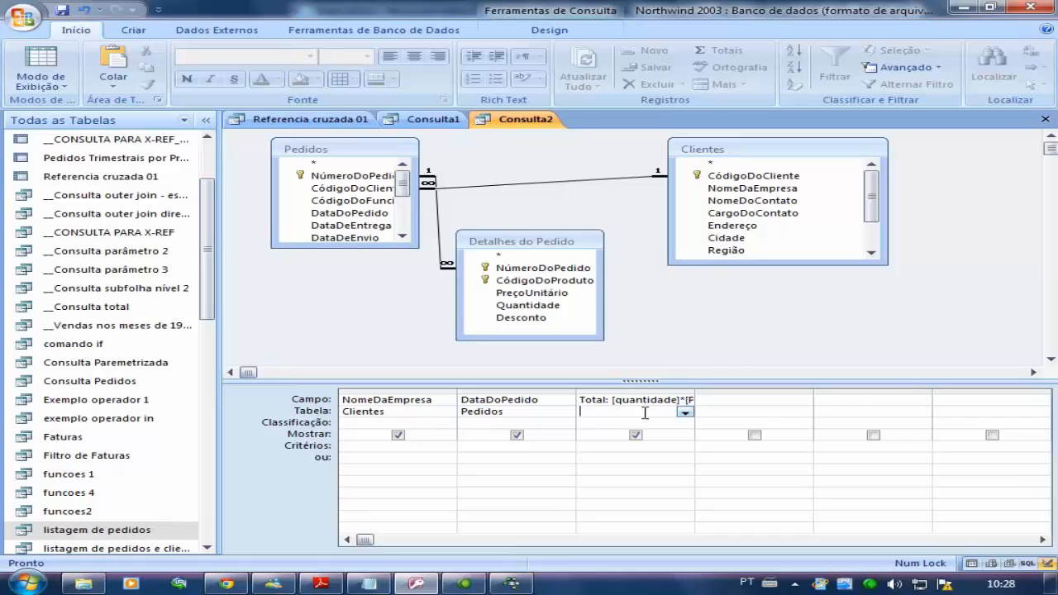
View the results of Consulta2 as a datasheet, examine the order rows of the first customers, and return to the query design.
{"action": "left_click", "coordinate": [56, 66]}
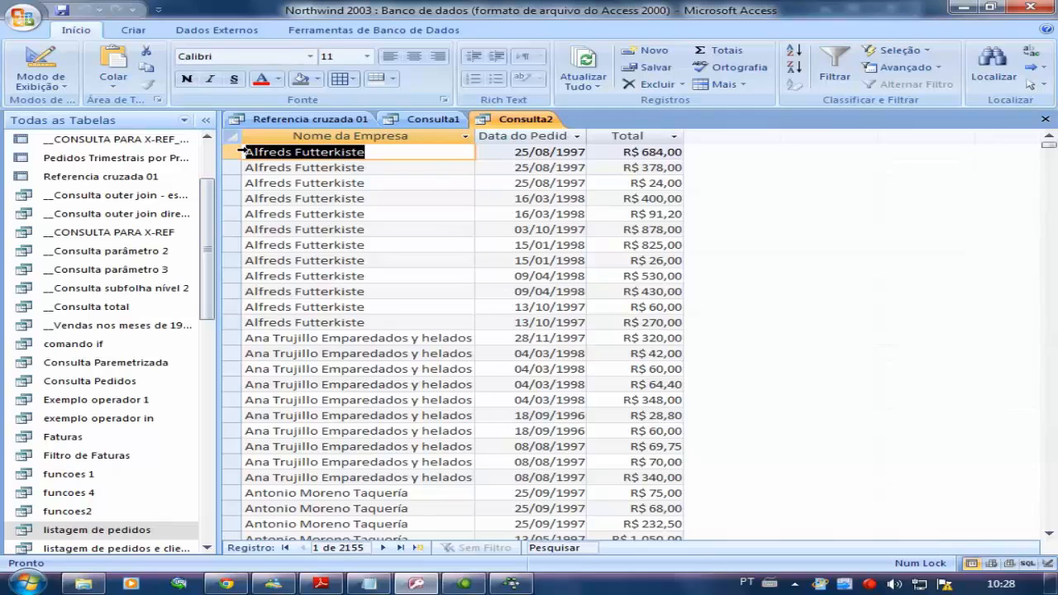
{"action": "left_click_drag", "start_coordinate": [237, 152], "coordinate": [251, 320]}
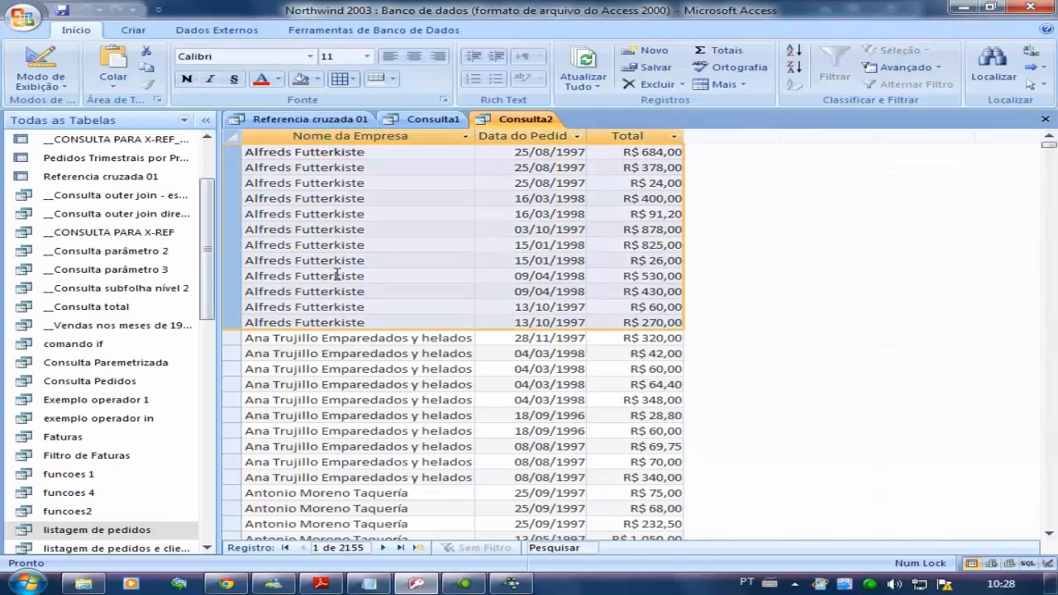
{"action": "scroll", "coordinate": [335, 271], "scroll_direction": "down", "scroll_amount": 4}
{"action": "left_click_drag", "start_coordinate": [238, 152], "coordinate": [235, 295]}
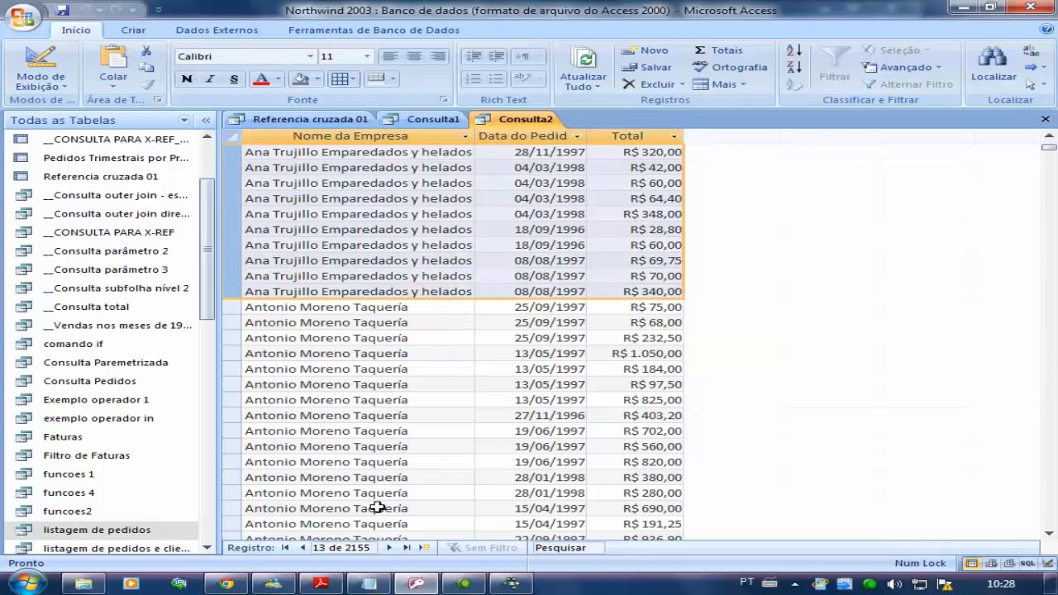
{"action": "left_click_drag", "start_coordinate": [238, 308], "coordinate": [304, 371]}
{"action": "scroll", "coordinate": [337, 228], "scroll_direction": "up", "scroll_amount": 1}
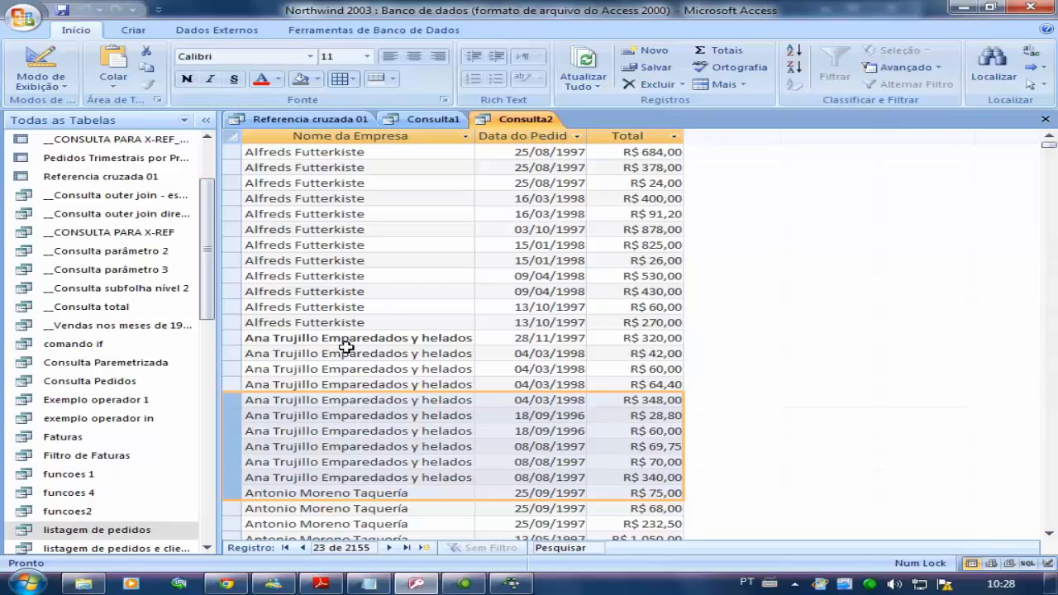
{"action": "left_click", "coordinate": [40, 64]}
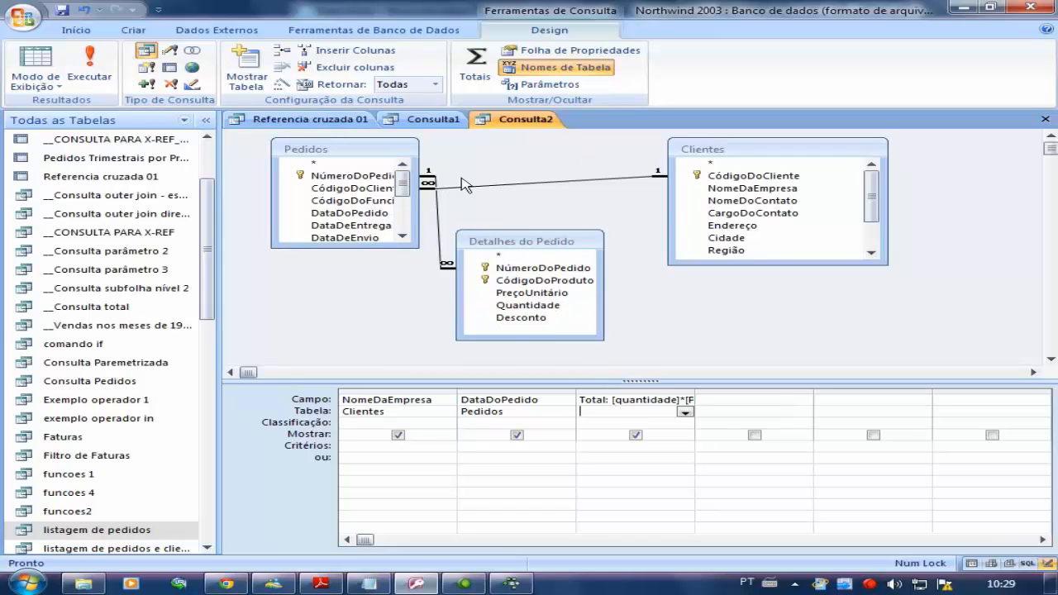
Convert Consulta2 to a crosstab query with NomeDaEmpresa as Linha and DataDoPedido as Título de Coluna.
{"action": "left_click", "coordinate": [170, 71]}
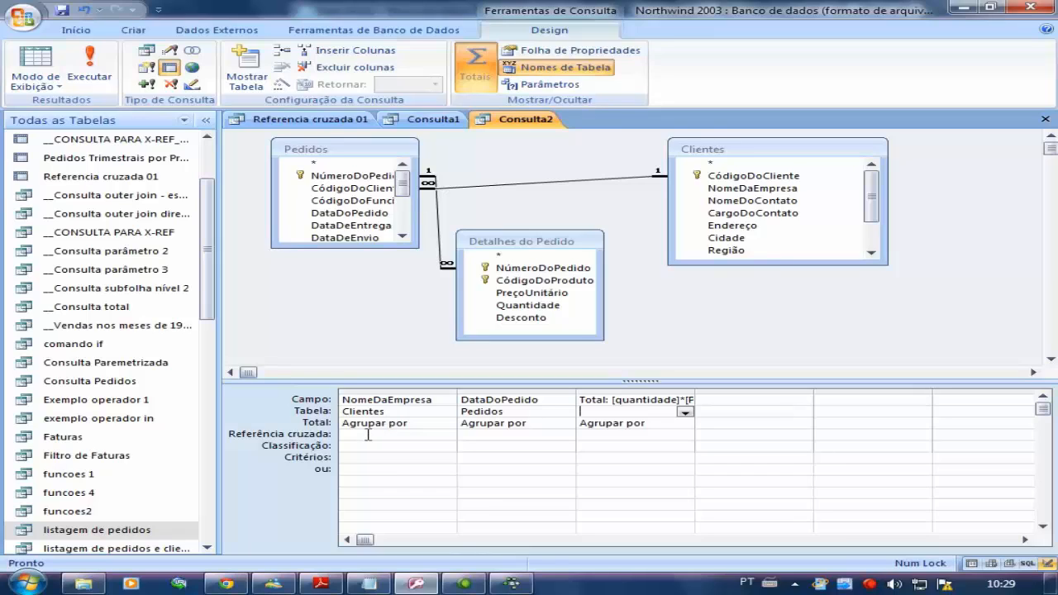
{"action": "left_click", "coordinate": [436, 435]}
{"action": "left_click", "coordinate": [447, 436]}
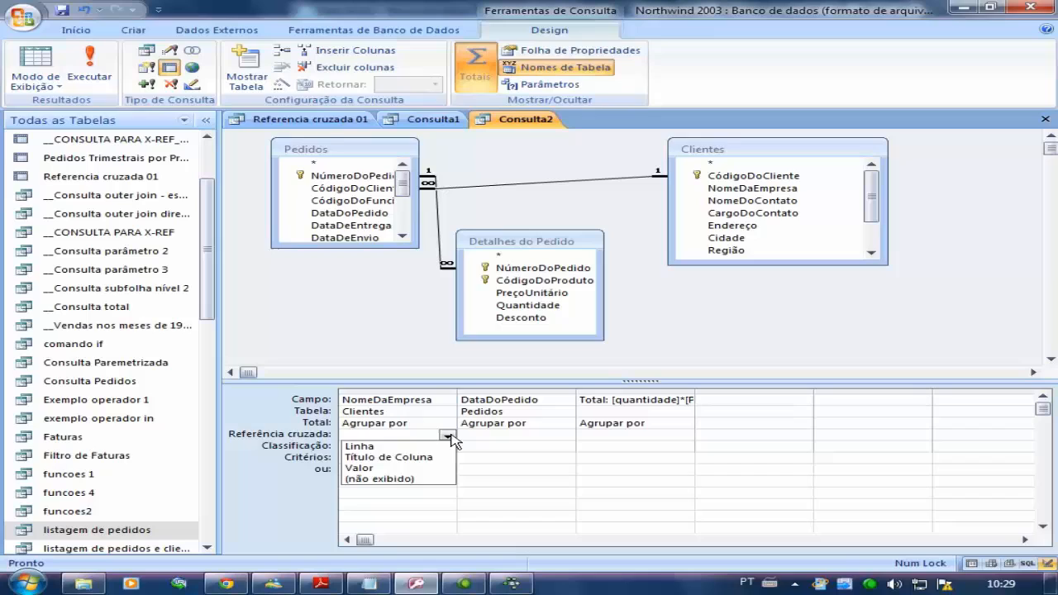
{"action": "left_click", "coordinate": [383, 447]}
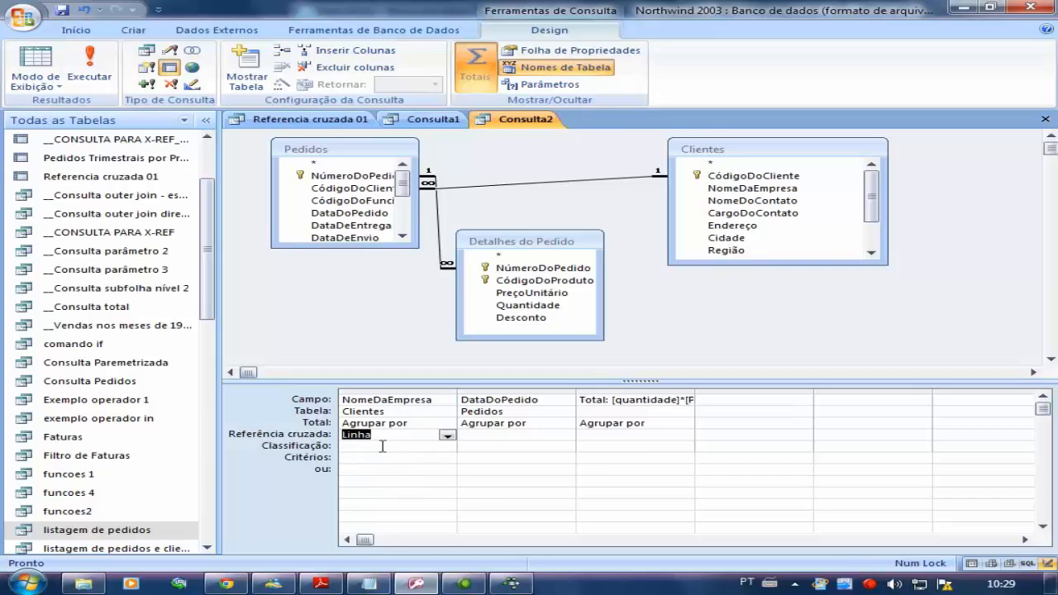
{"action": "left_click", "coordinate": [489, 440]}
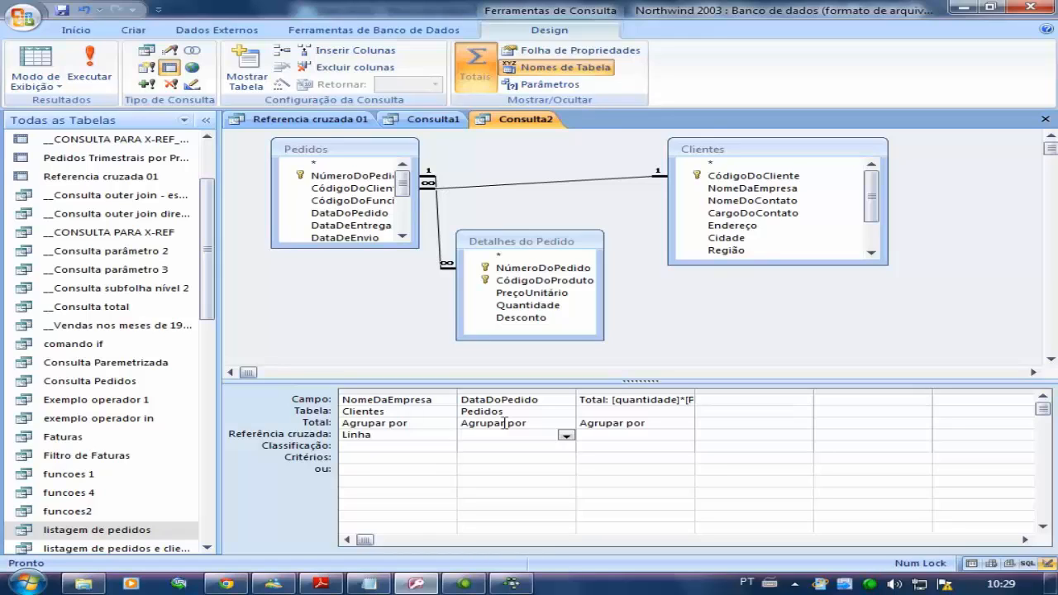
{"action": "left_click", "coordinate": [566, 435]}
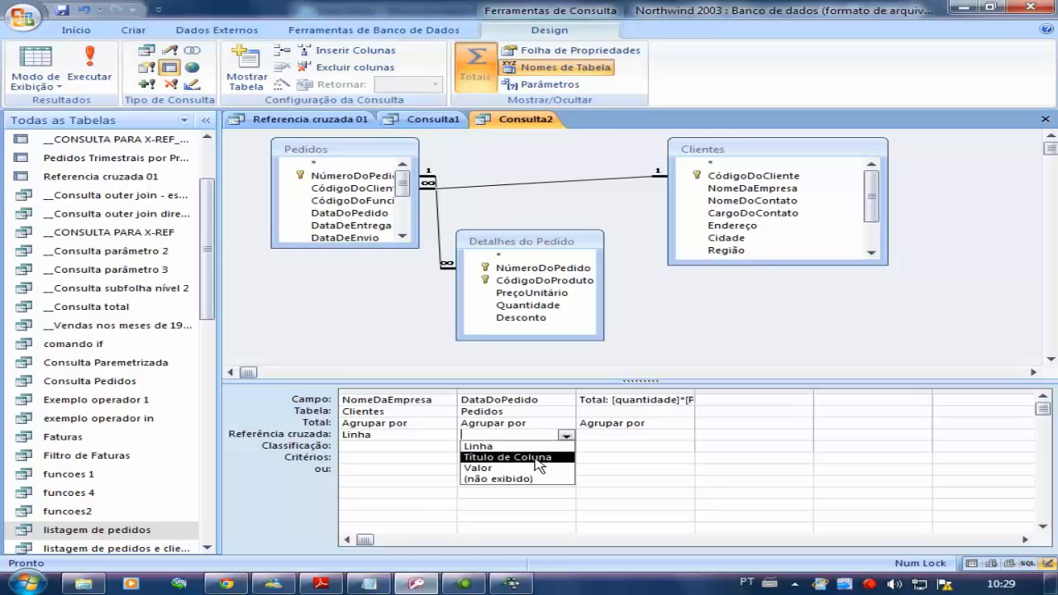
{"action": "left_click", "coordinate": [536, 457]}
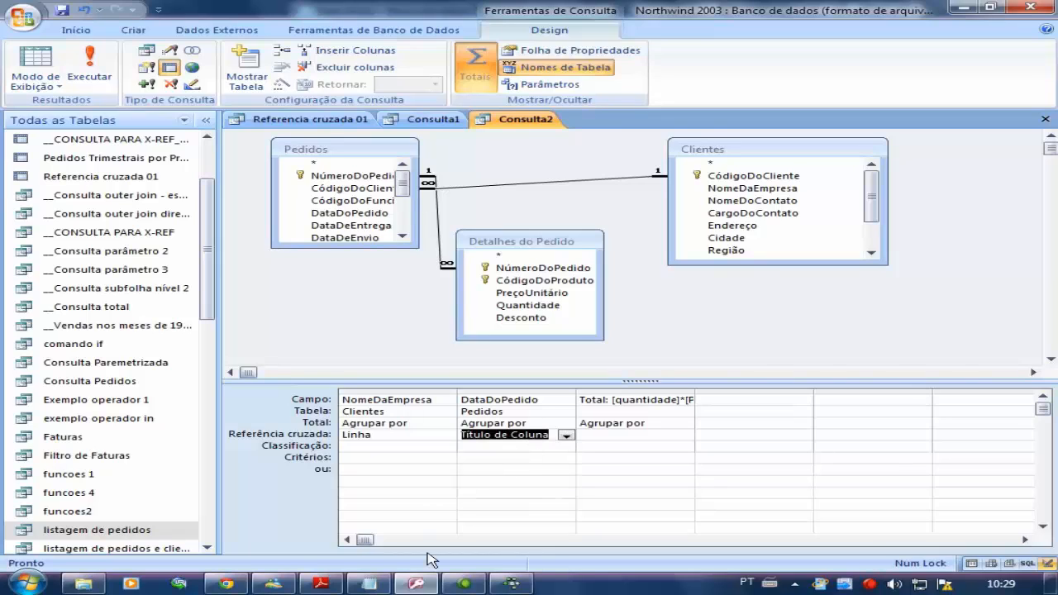
Consult the exercise notes and change the DataDoPedido column to the expression Ano: Ano([DataDoPedido]).
{"action": "left_click", "coordinate": [370, 583]}
{"action": "left_click", "coordinate": [463, 253]}
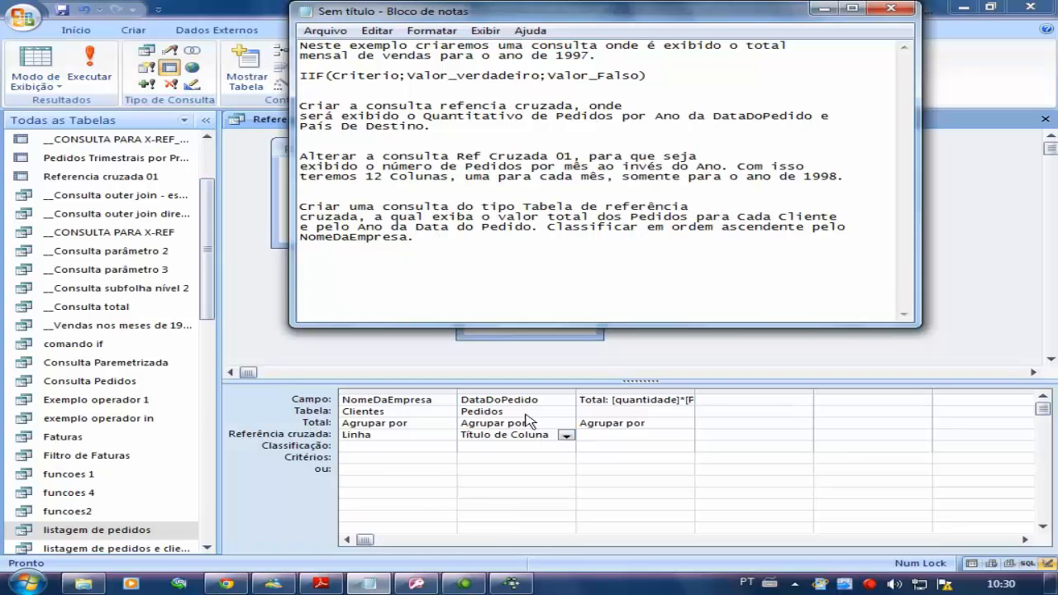
{"action": "left_click", "coordinate": [481, 400]}
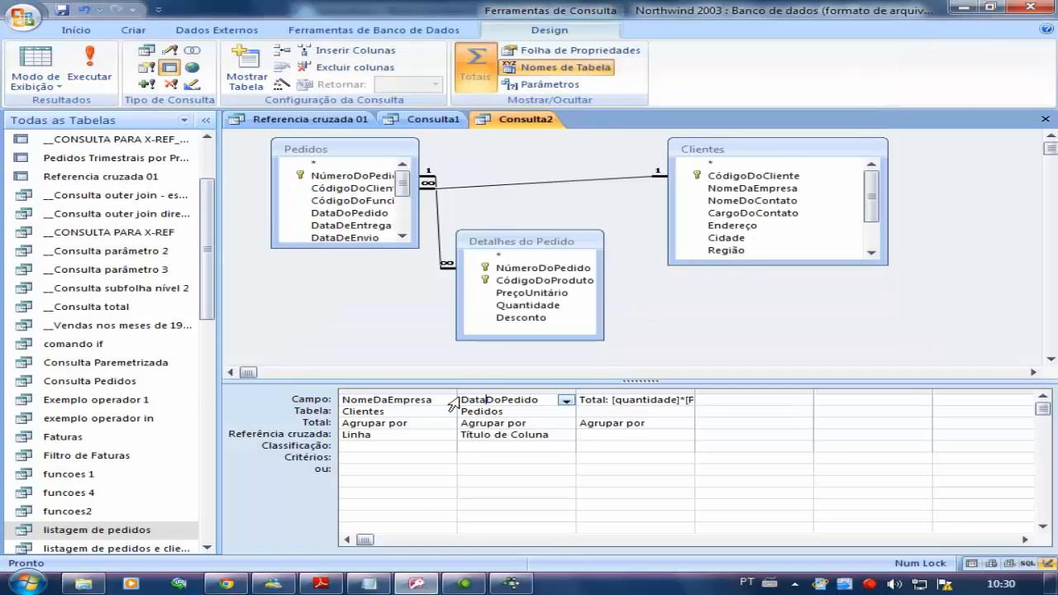
{"action": "type", "text": "Ano"}
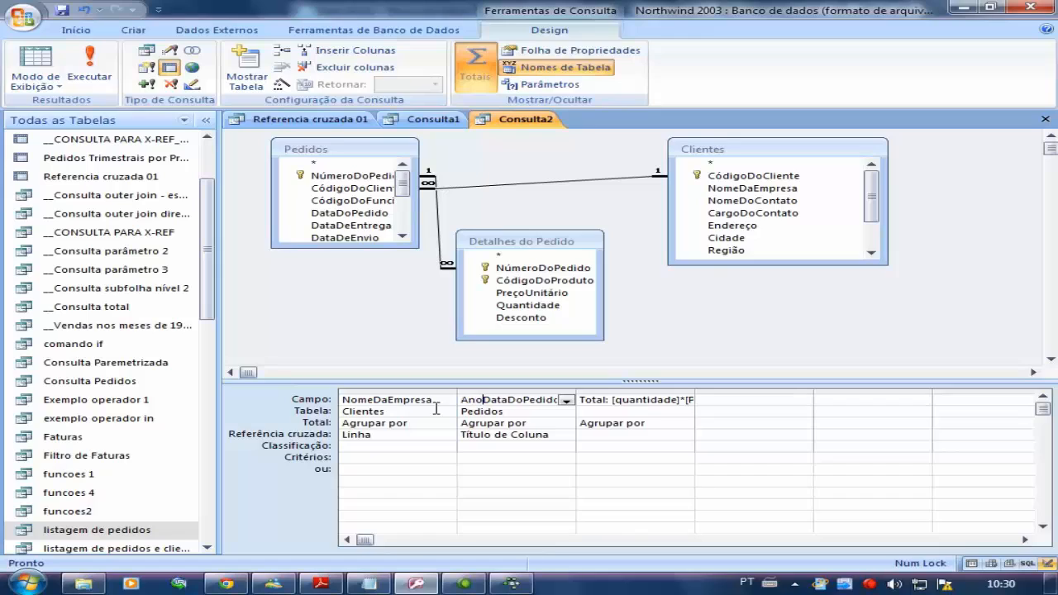
{"action": "type", "text": ":Ano("}
{"action": "key", "text": "Right"}
{"action": "key", "text": "Right"}
{"action": "key", "text": "Right"}
{"action": "key", "text": "Right"}
{"action": "key", "text": "Right"}
{"action": "key", "text": "Right"}
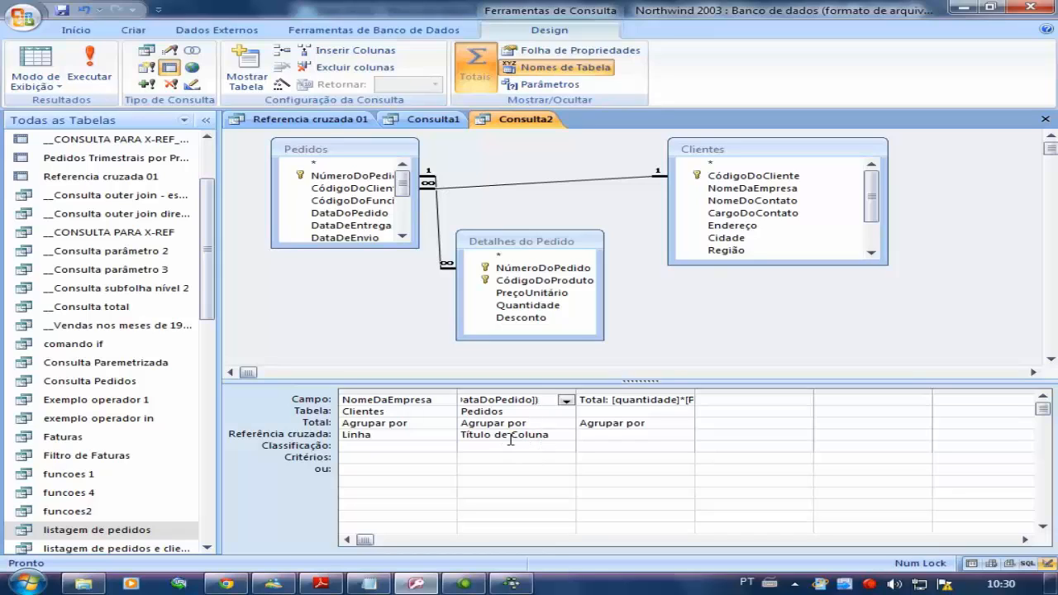
Set the calculated Total column to aggregate with Soma and serve as the crosstab's Valor.
{"action": "left_click", "coordinate": [649, 425]}
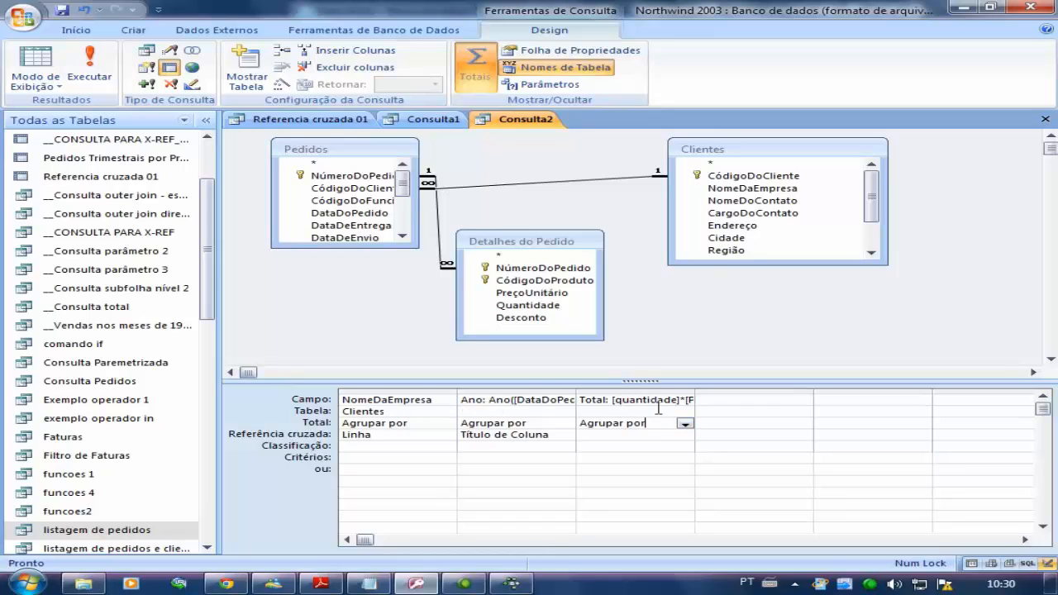
{"action": "left_click", "coordinate": [686, 423]}
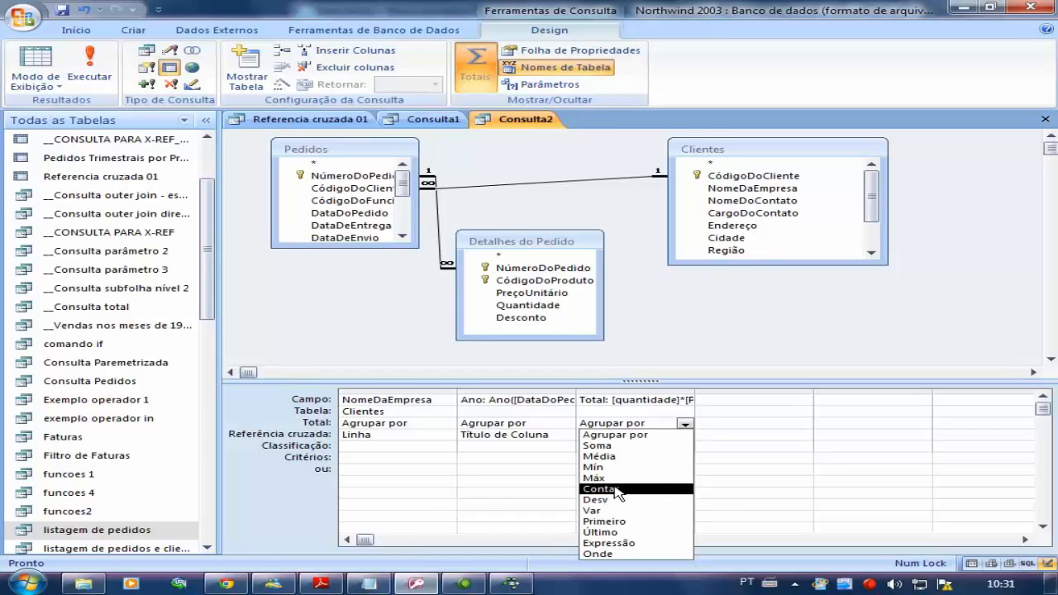
{"action": "left_click", "coordinate": [624, 445]}
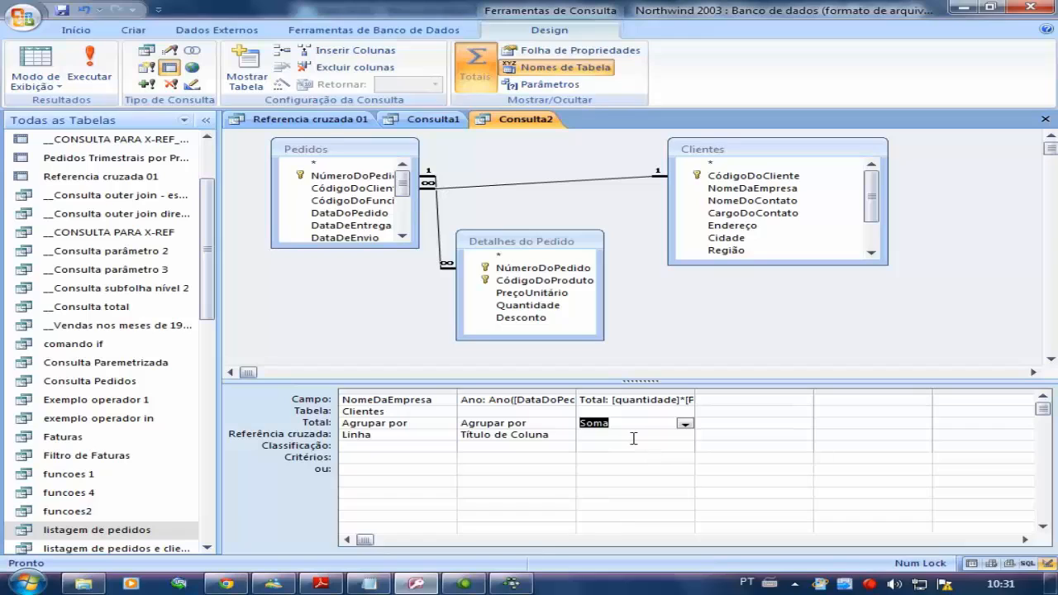
{"action": "left_click", "coordinate": [634, 437]}
{"action": "left_click", "coordinate": [685, 435]}
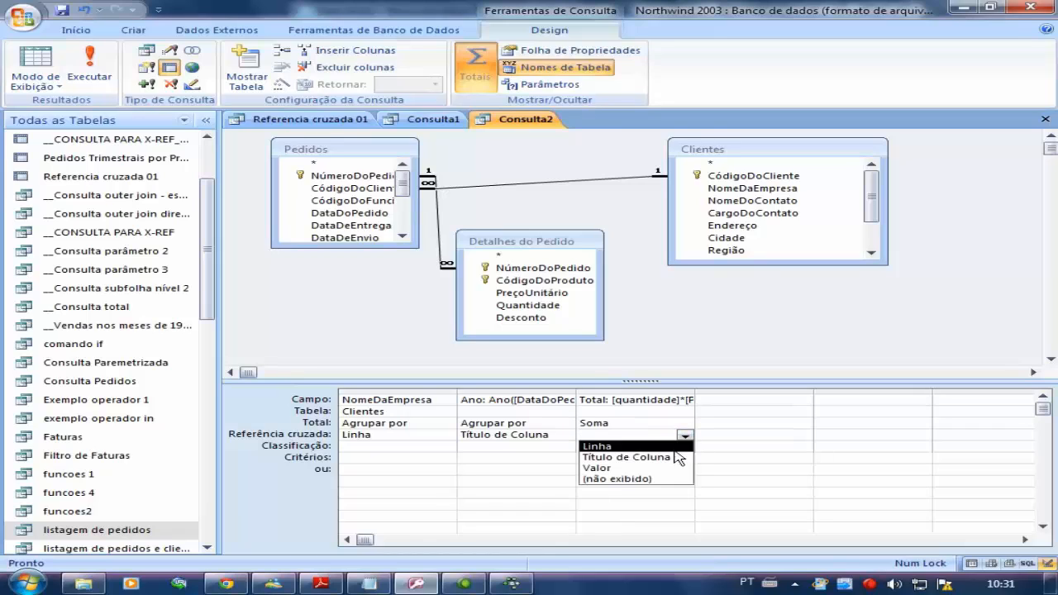
{"action": "left_click", "coordinate": [645, 469]}
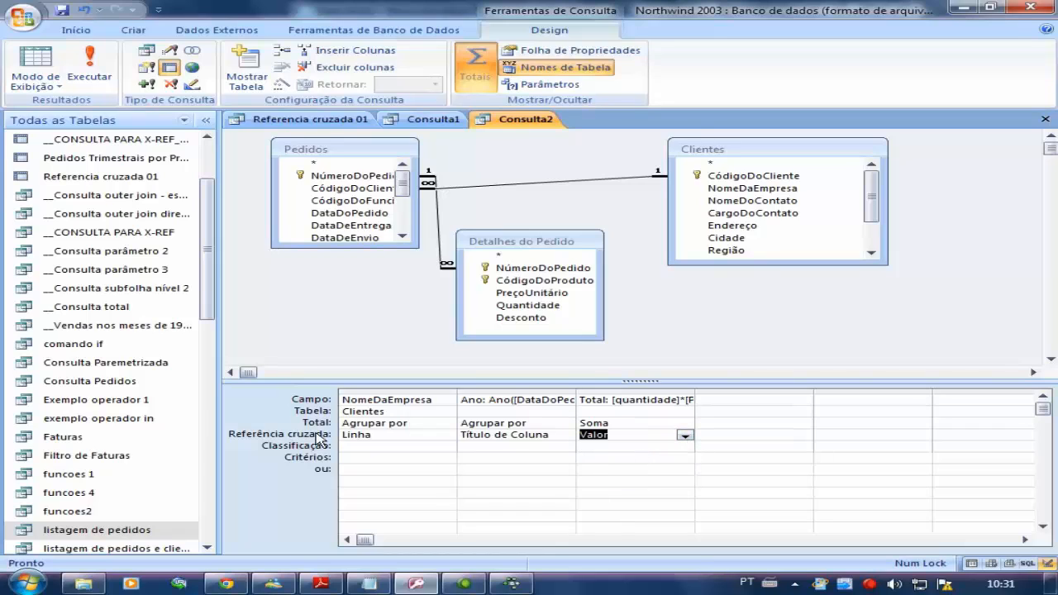
Run the crosstab query, examine each customer's order totals by year, and return to the query design.
{"action": "left_click", "coordinate": [93, 69]}
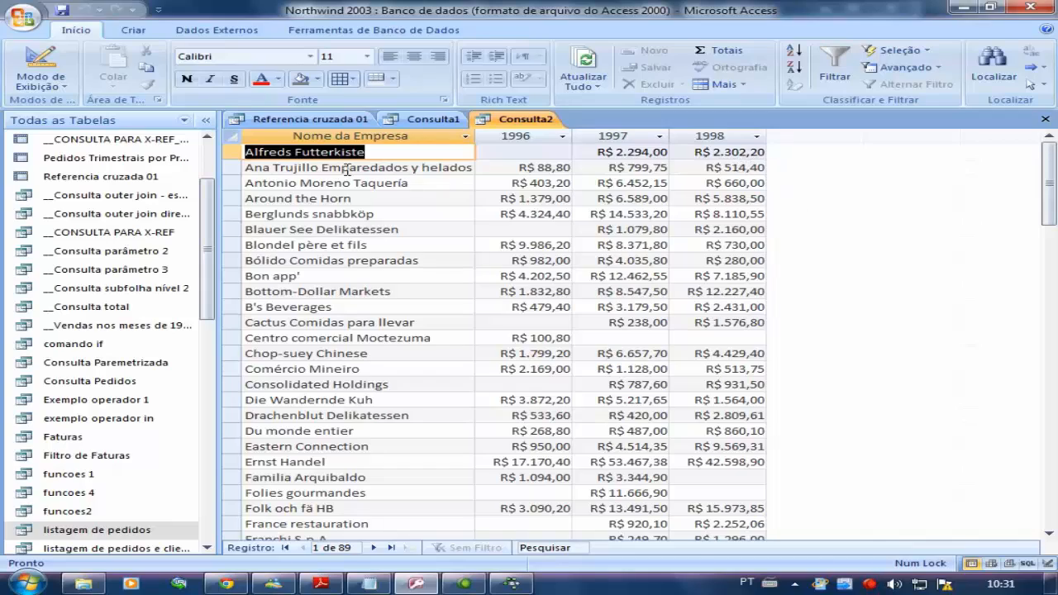
{"action": "scroll", "coordinate": [657, 249], "scroll_direction": "down", "scroll_amount": 5}
{"action": "scroll", "coordinate": [626, 285], "scroll_direction": "down", "scroll_amount": 15}
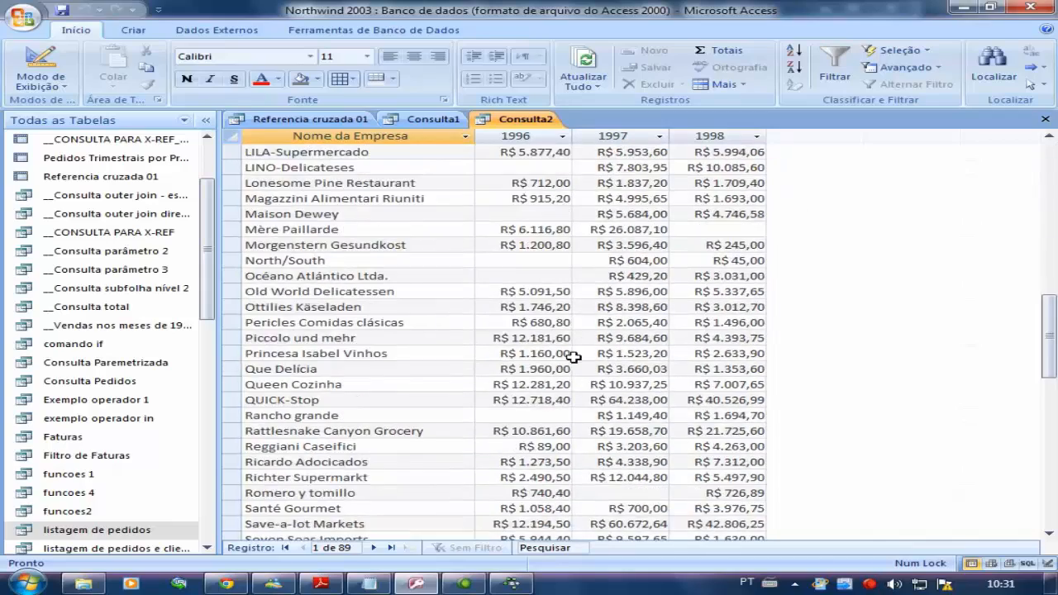
{"action": "scroll", "coordinate": [466, 282], "scroll_direction": "up", "scroll_amount": 8}
{"action": "scroll", "coordinate": [466, 282], "scroll_direction": "up", "scroll_amount": 13}
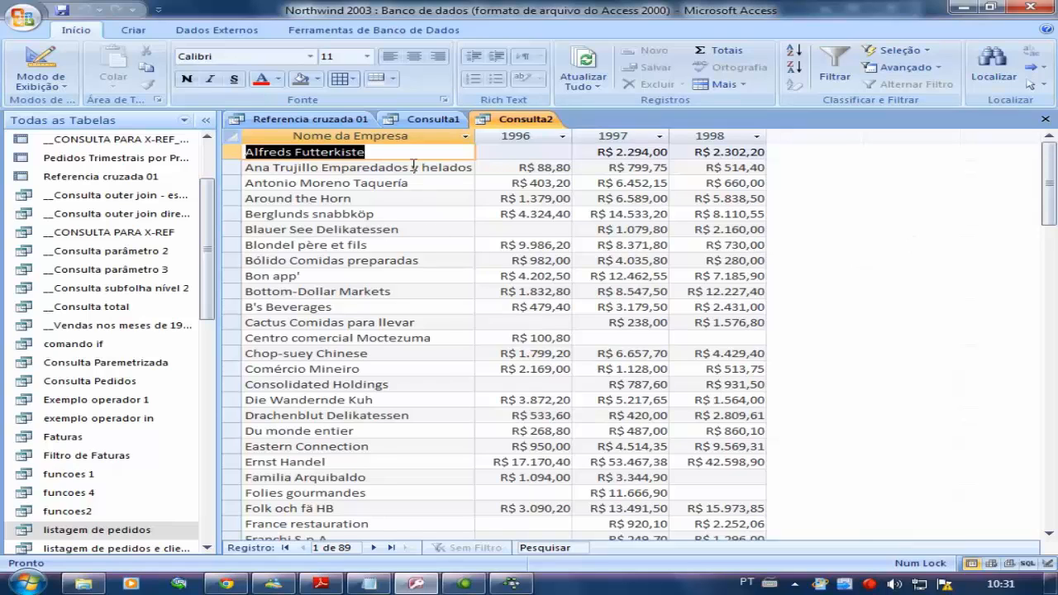
{"action": "left_click", "coordinate": [564, 137]}
{"action": "left_click", "coordinate": [915, 255]}
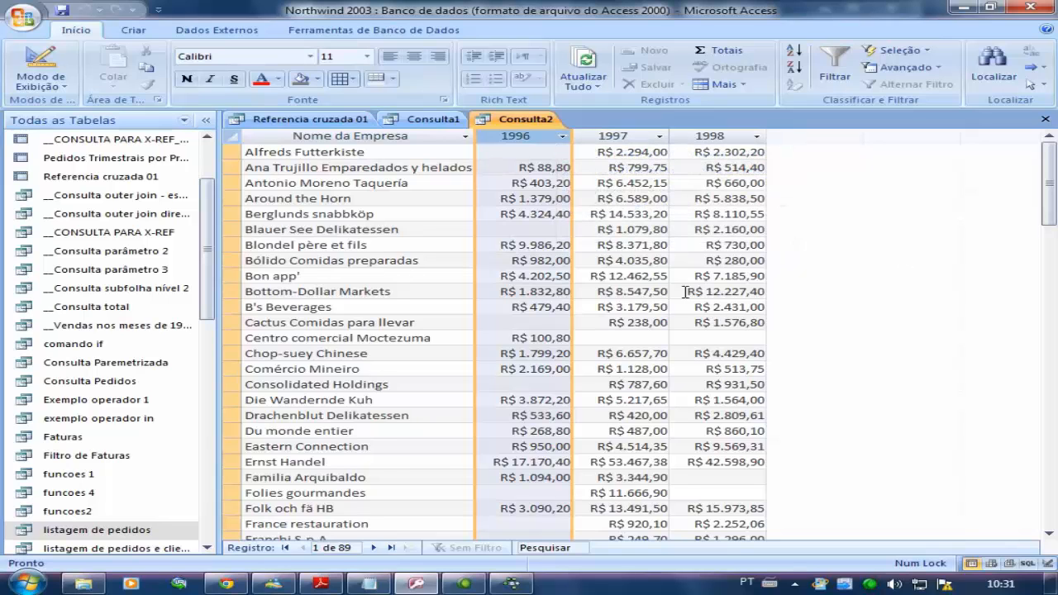
{"action": "left_click", "coordinate": [609, 184]}
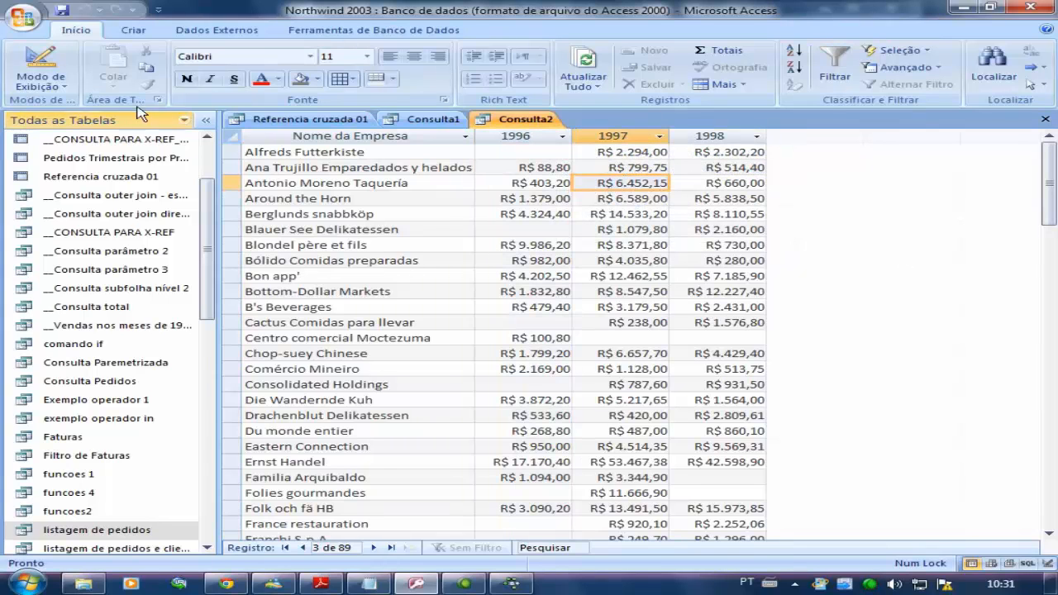
{"action": "left_click", "coordinate": [40, 62]}
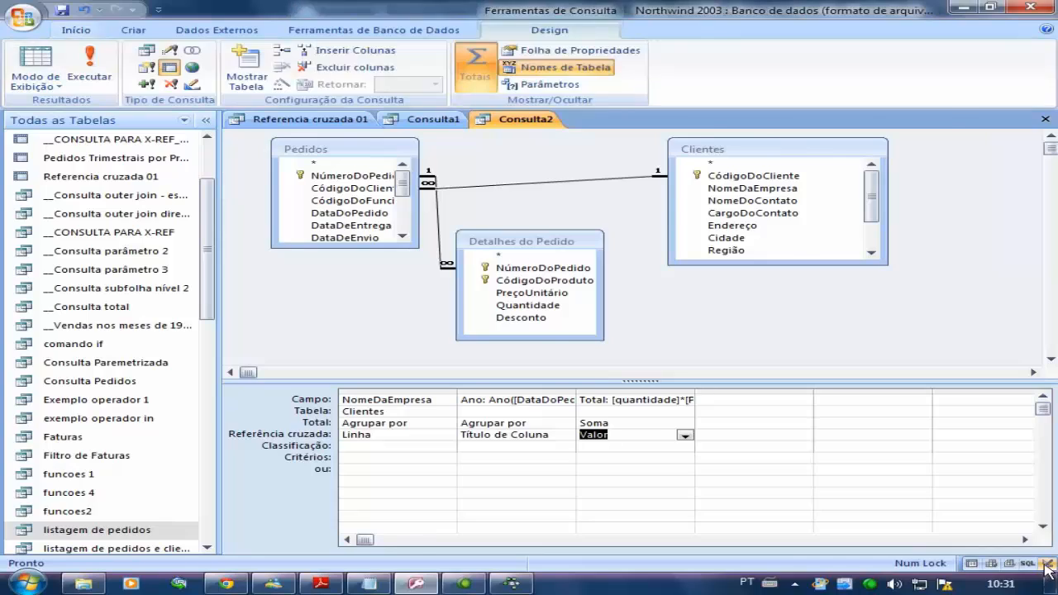